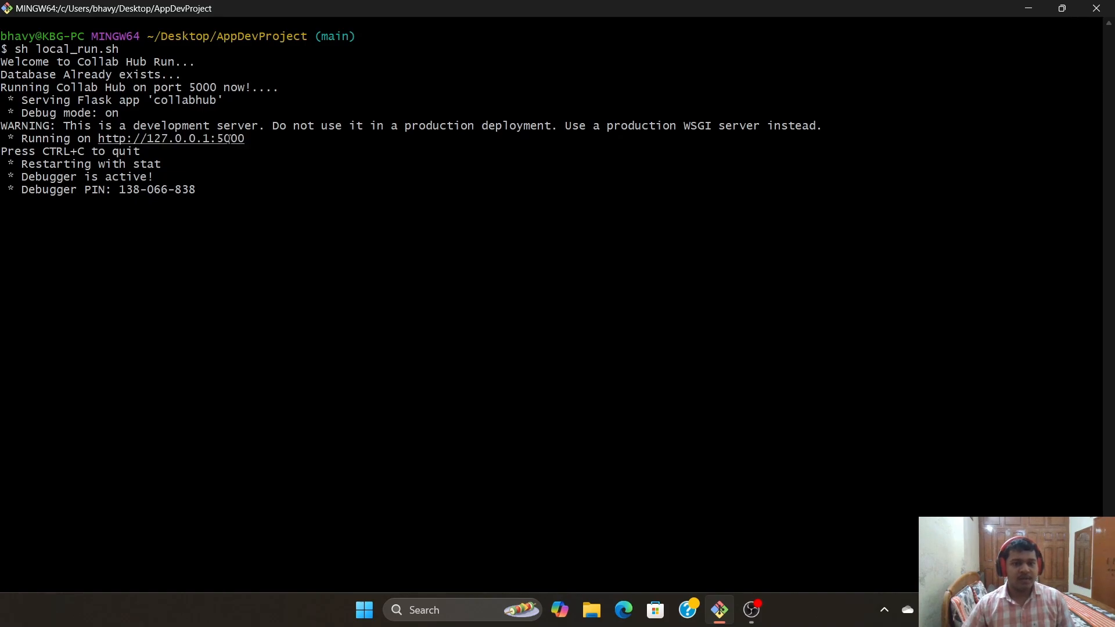
Load the locally served Collab Hub homepage at 127.0.0.1:5000 in the browser
ctrl+click(229, 138)
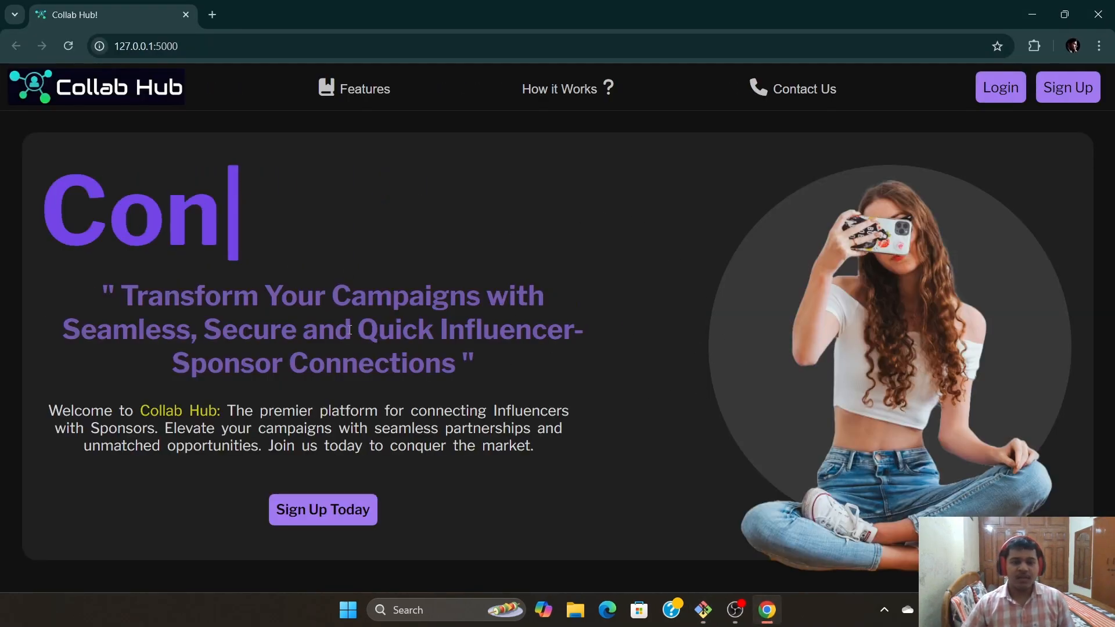
scroll(544, 329, down, 5)
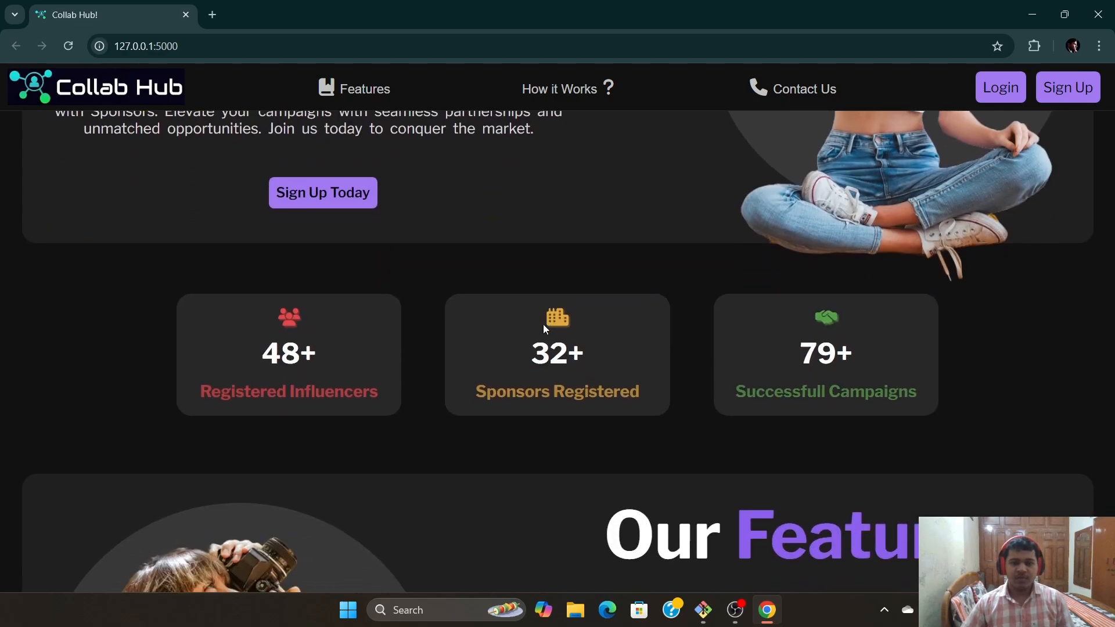
scroll(642, 435, down, 4)
scroll(503, 415, down, 2)
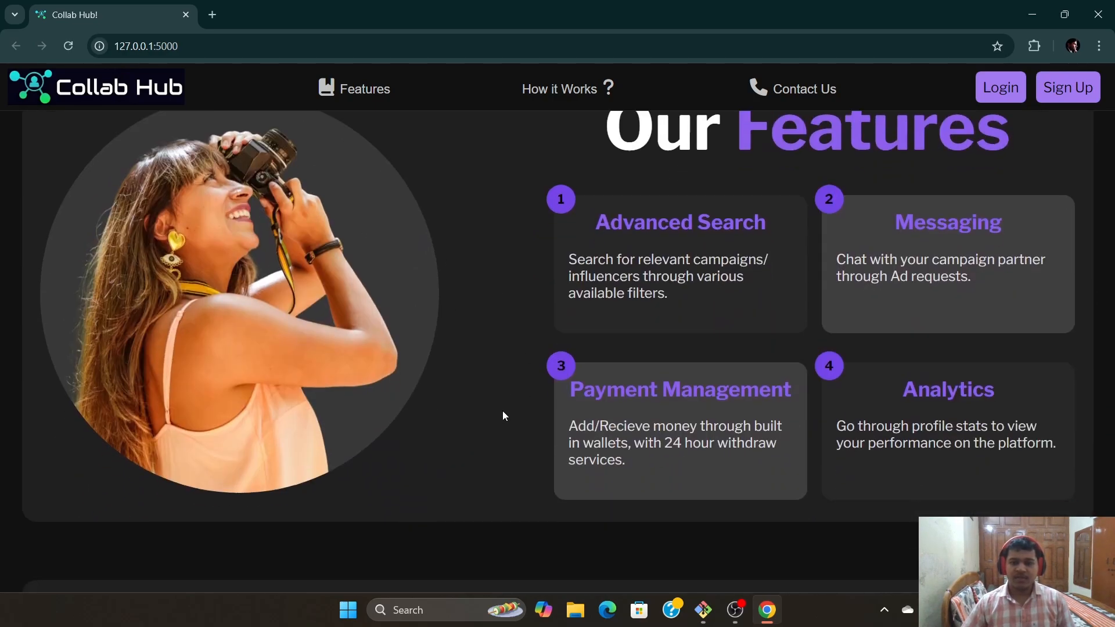
scroll(503, 416, down, 11)
scroll(596, 451, up, 7)
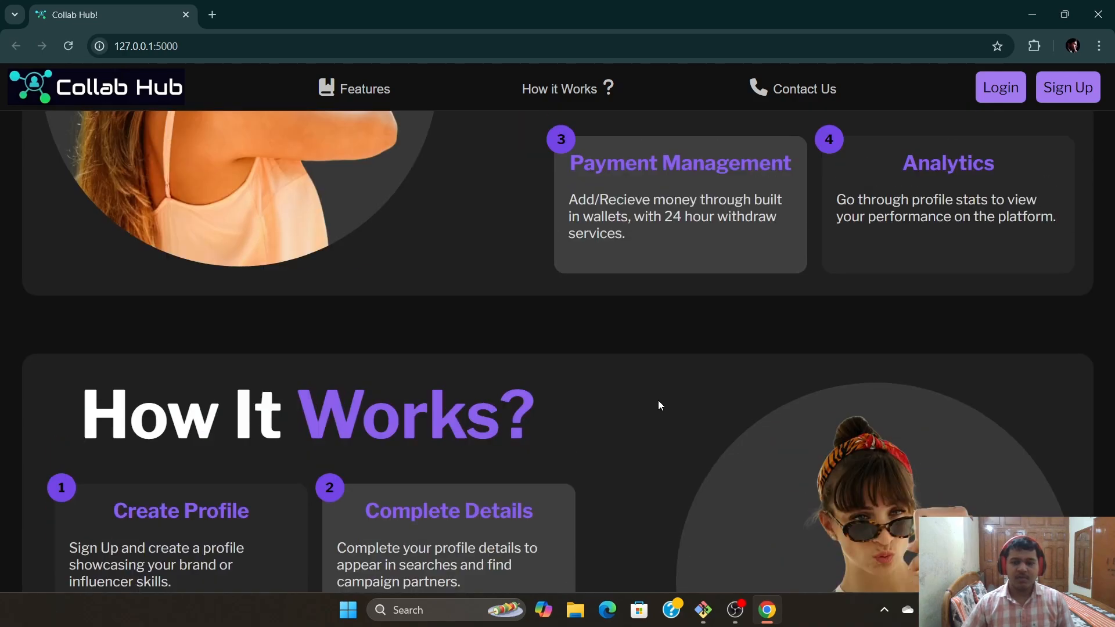
scroll(657, 399, up, 15)
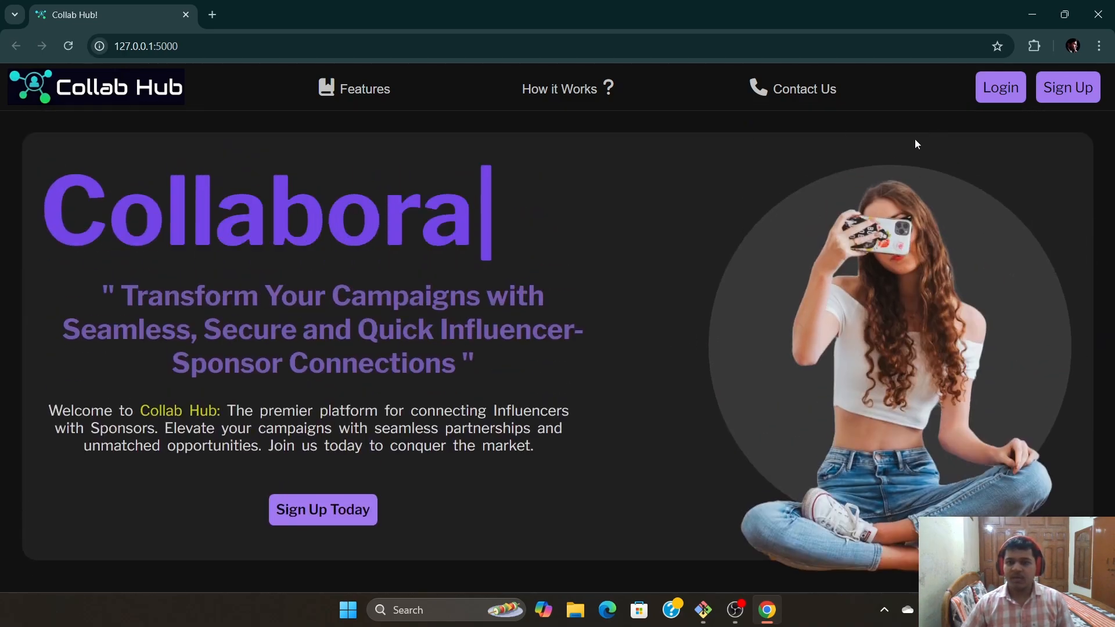
Open the sign-up form and enter the username 'dummyinfluencer'
click(1068, 87)
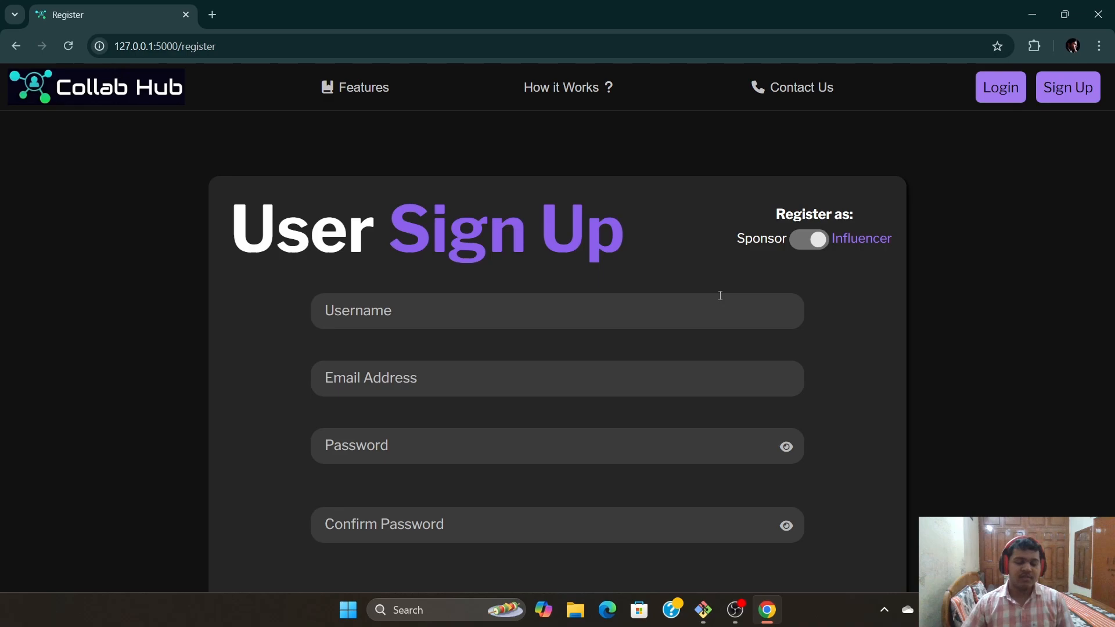
scroll(657, 316, down, 2)
scroll(808, 339, up, 2)
scroll(812, 284, down, 2)
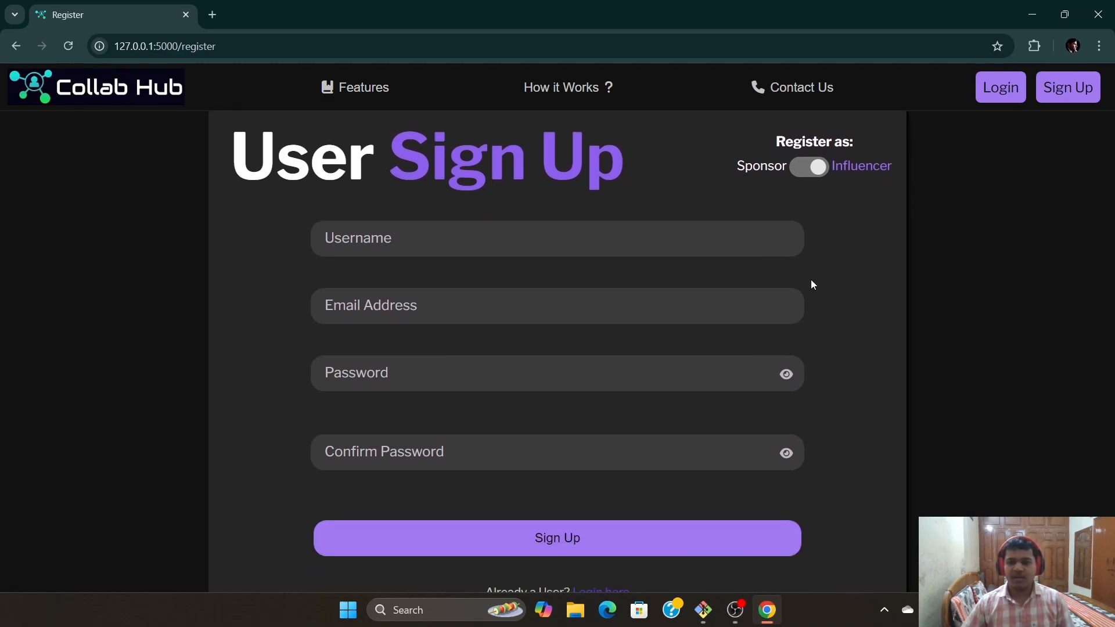
click(474, 242)
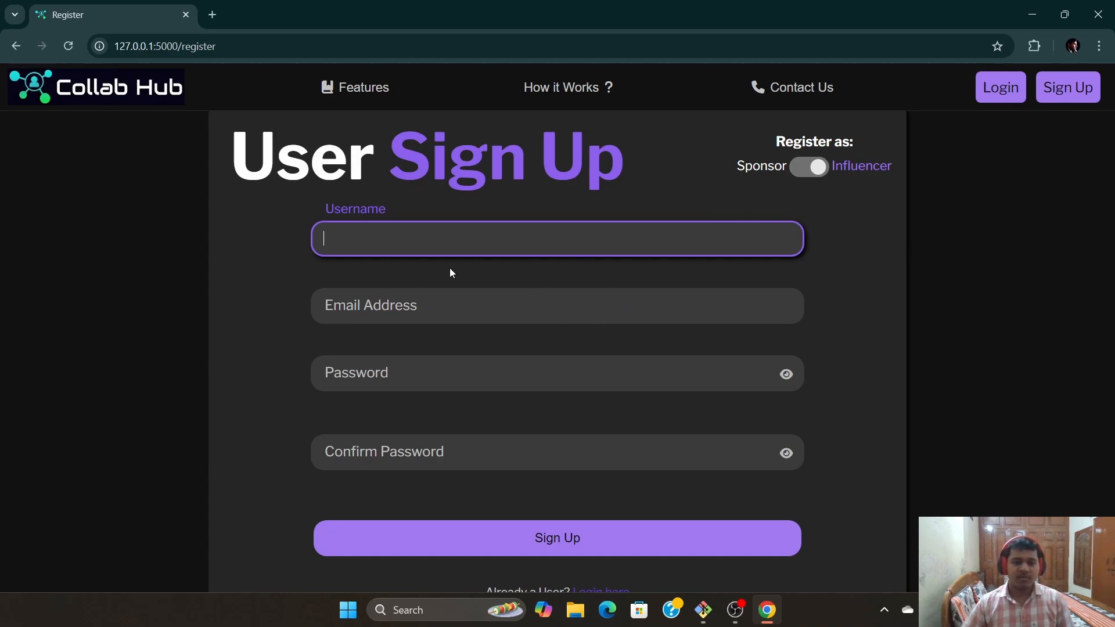
scroll(449, 272, down, 1)
scroll(437, 262, up, 1)
text(dumm)
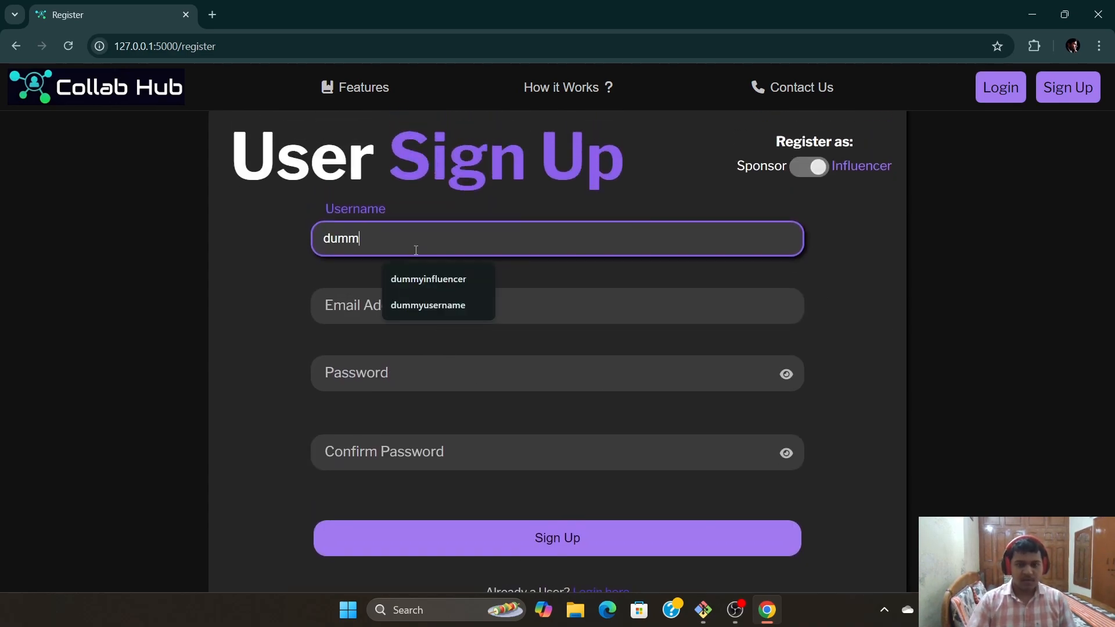
text(yinfu)
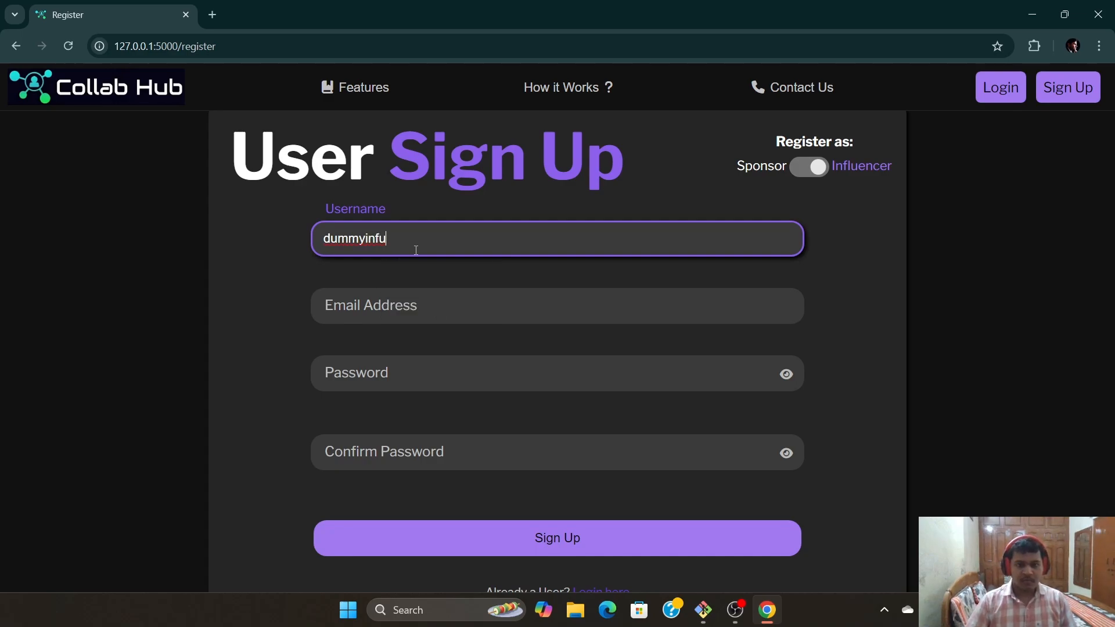
key(BackSpace)
text(luencer)
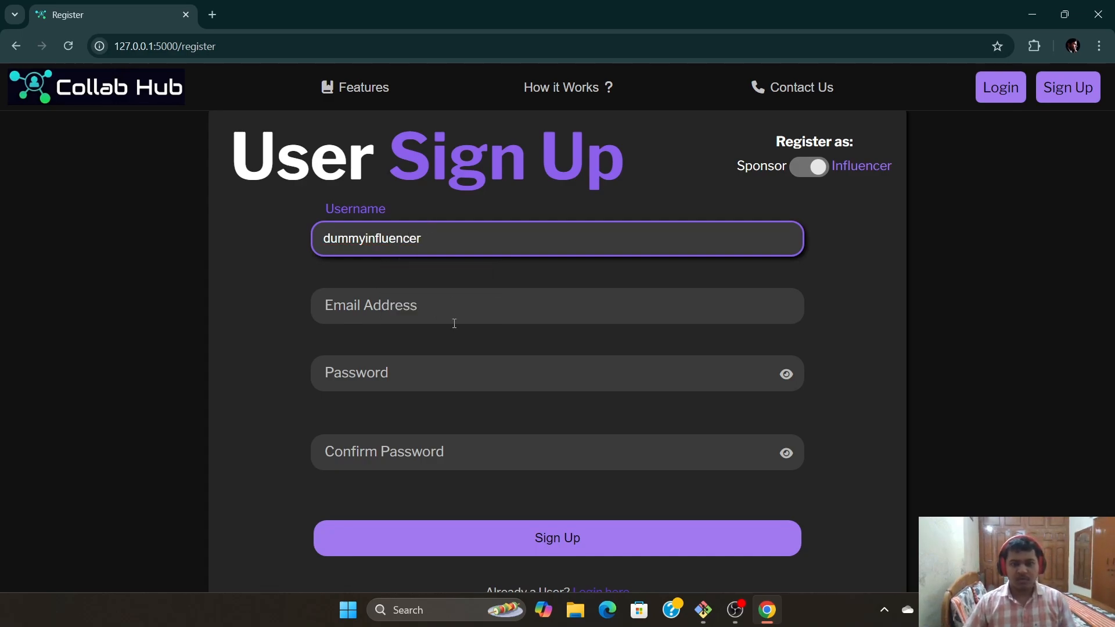
Fill in the e-mail address, password and password confirmation, then submit the registration
click(455, 323)
key(shift+Tab)
click(400, 304)
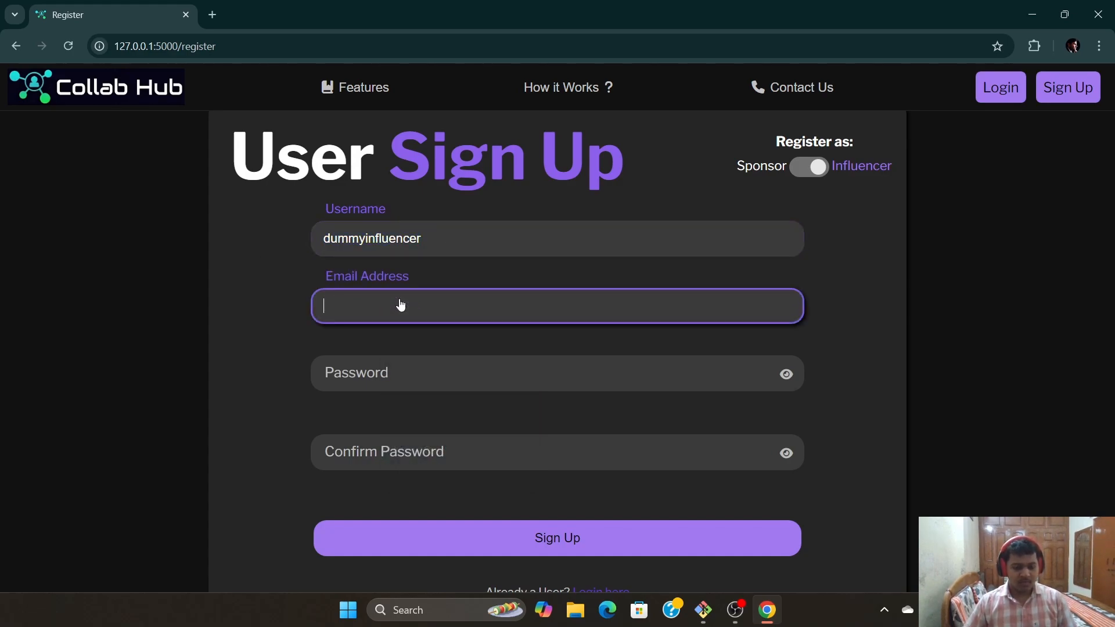
text(dummyinfluencer@mail.com)
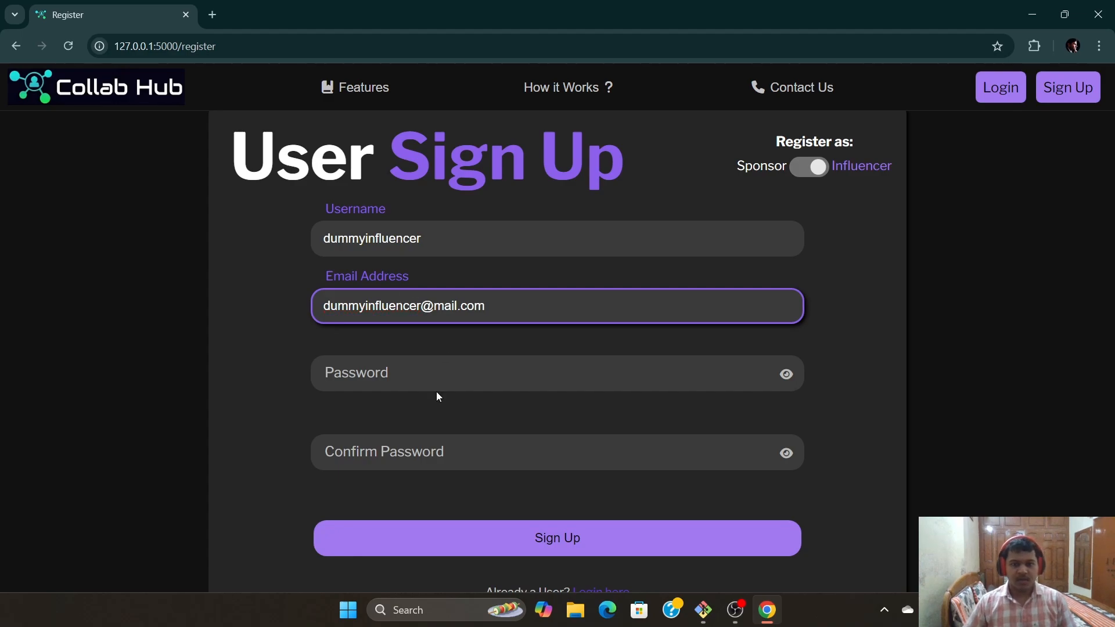
click(429, 378)
text(123)
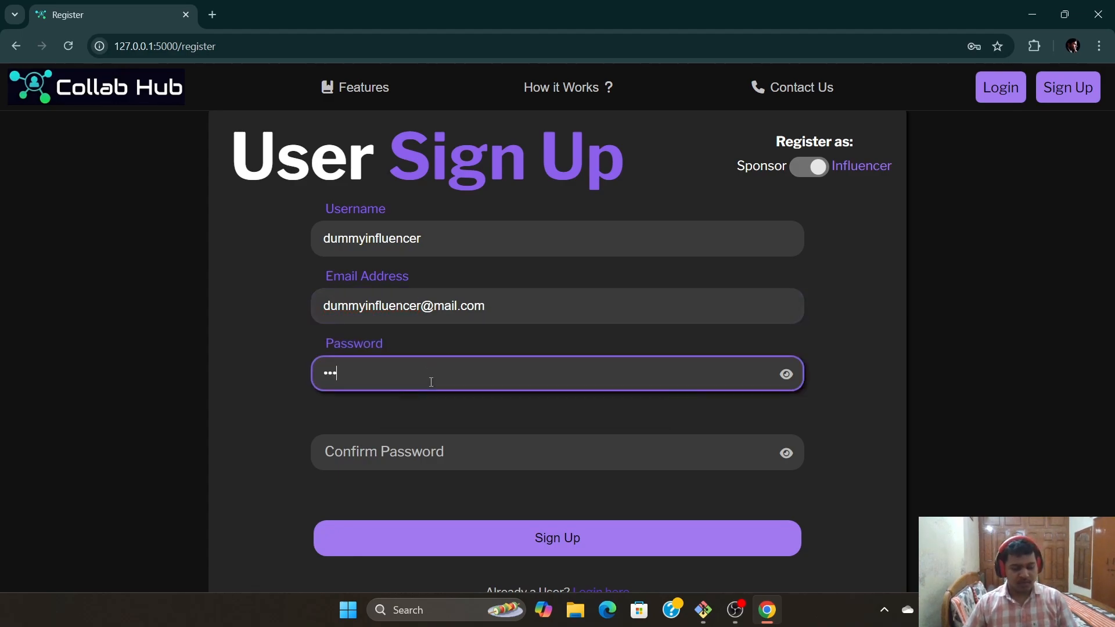
text(45678)
click(460, 461)
text(12)
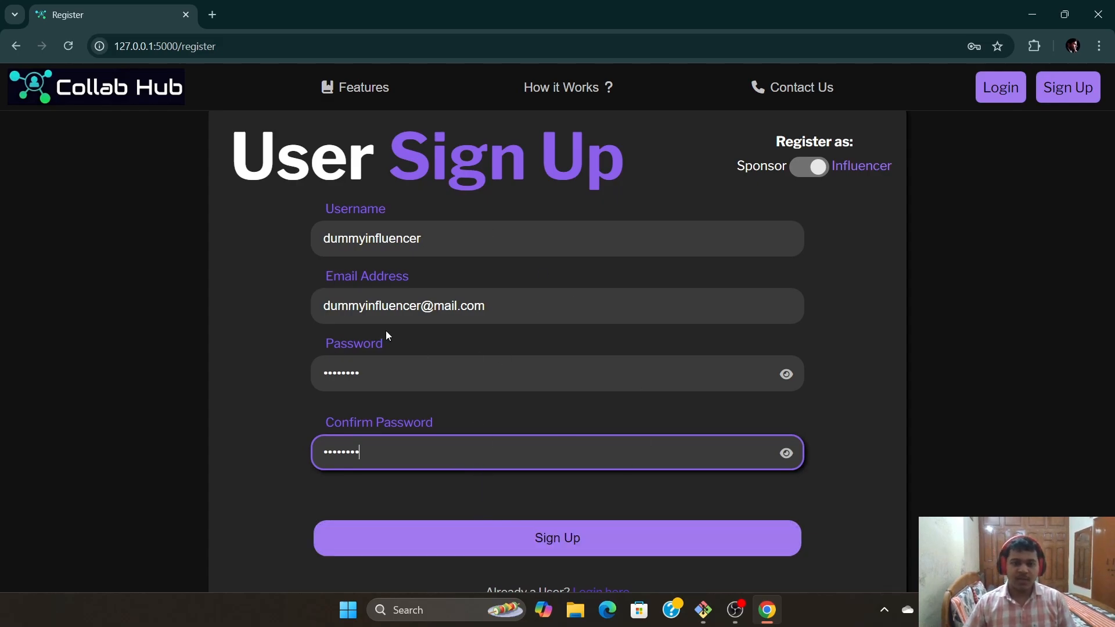
scroll(572, 538, down, 1)
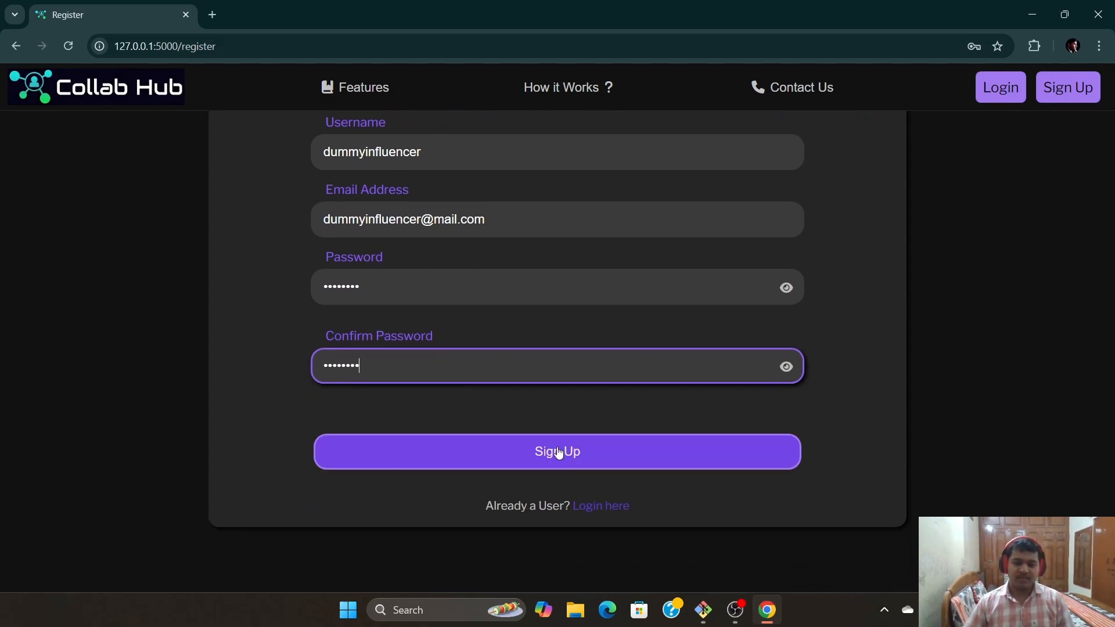
click(568, 454)
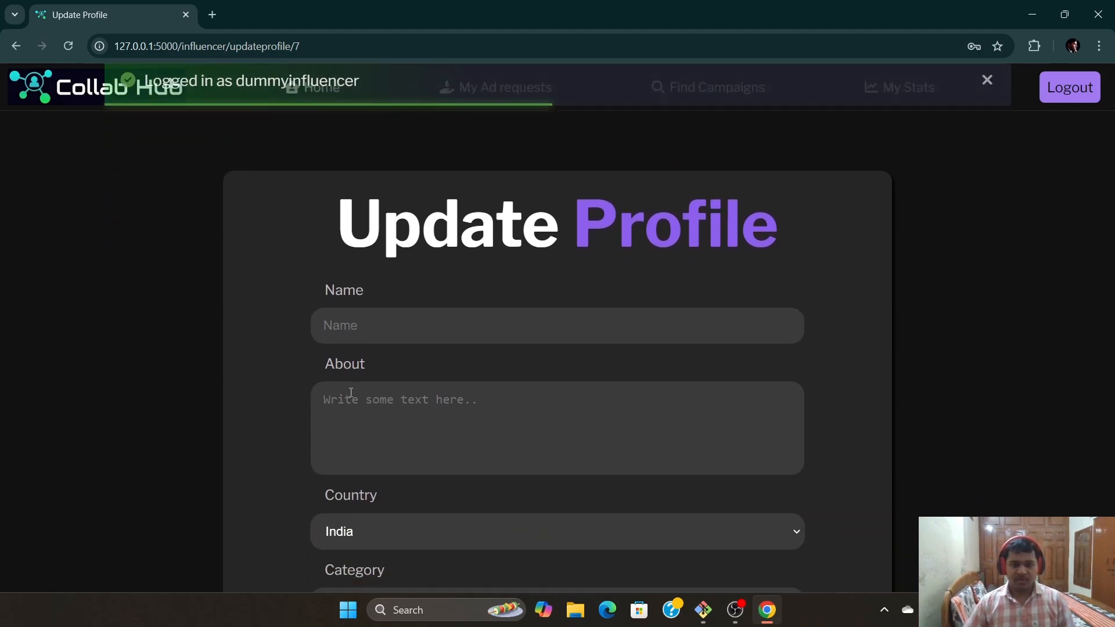
Enter 'Dummy Influencer' as the profile name and 'Dummy about' as the About text
click(461, 319)
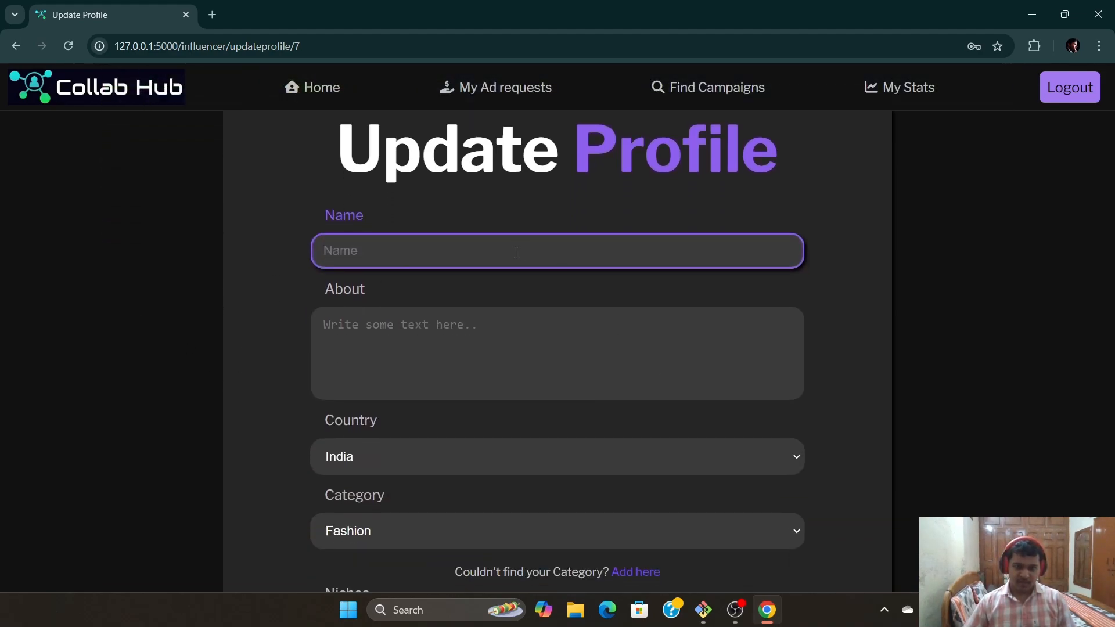
text(Dummy )
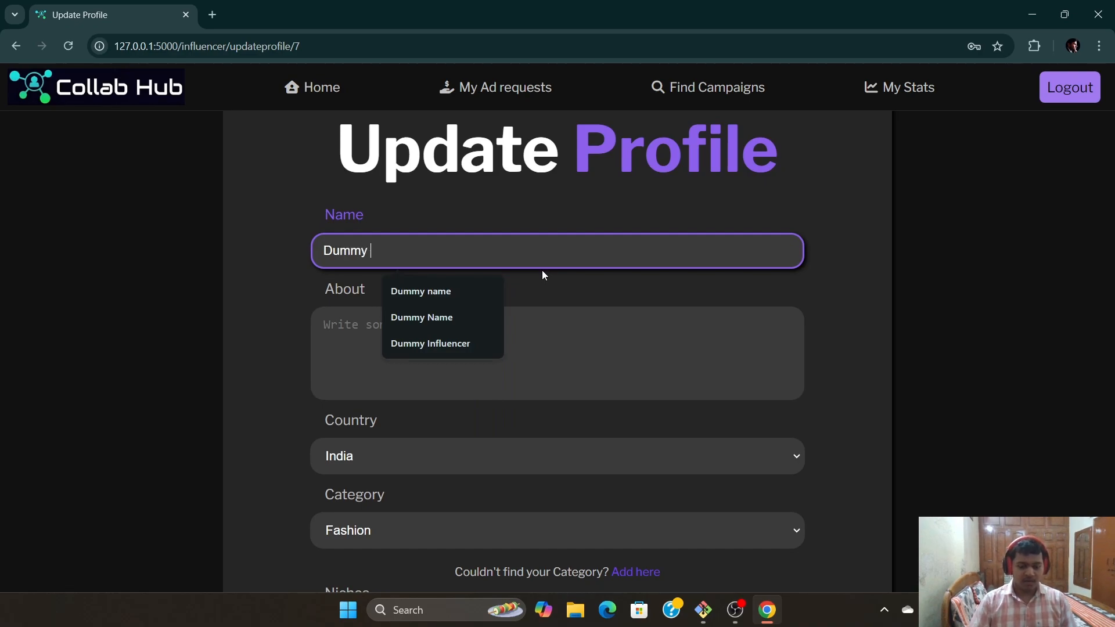
text(Influencer)
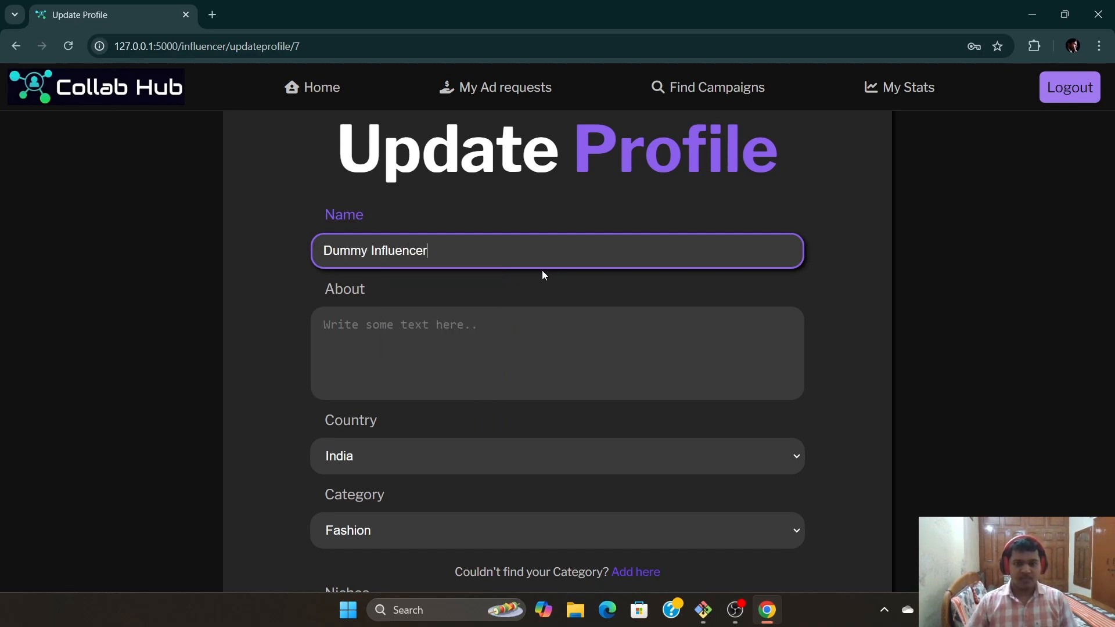
click(498, 361)
scroll(528, 349, down, 1)
text(Dummy )
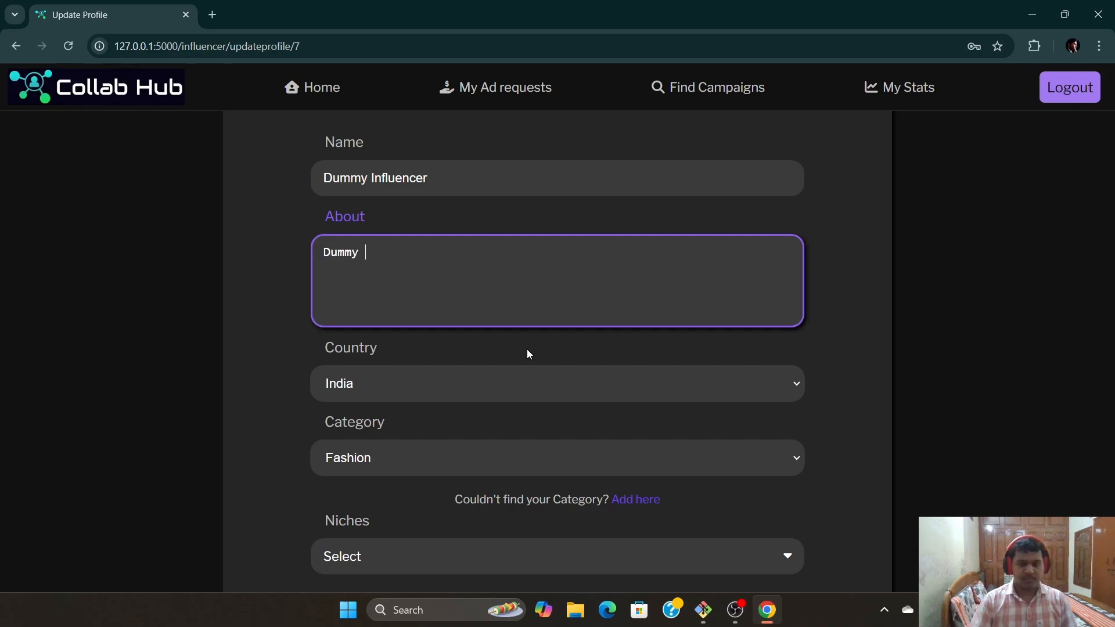
text(about)
scroll(384, 416, down, 2)
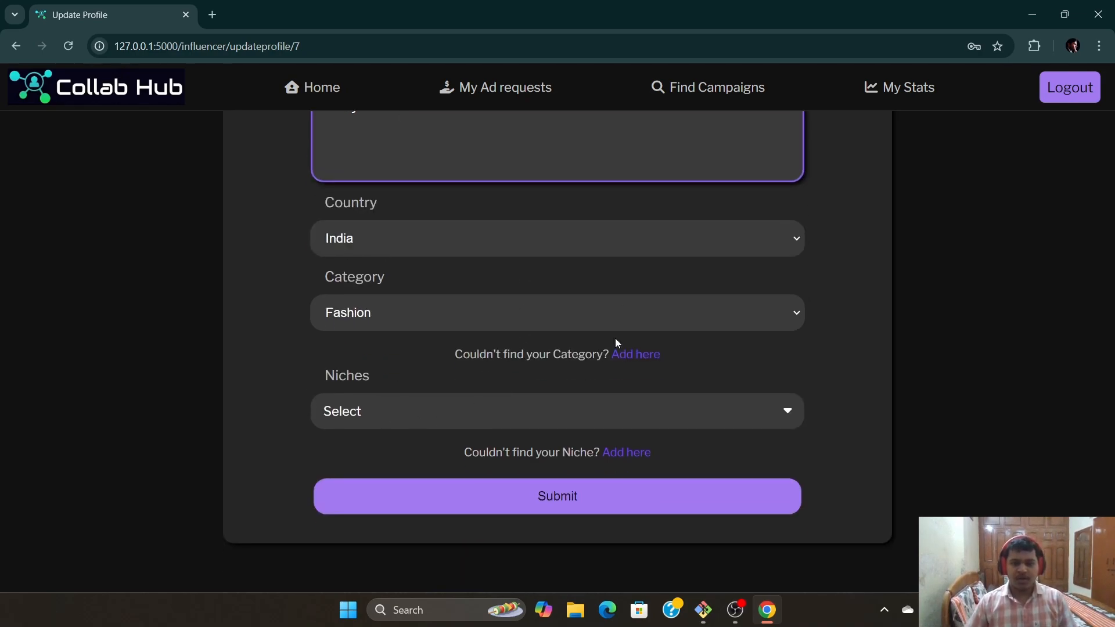
Set the category to Gaming and choose PC Builds and Desk decor as niches
click(778, 320)
click(347, 417)
click(558, 313)
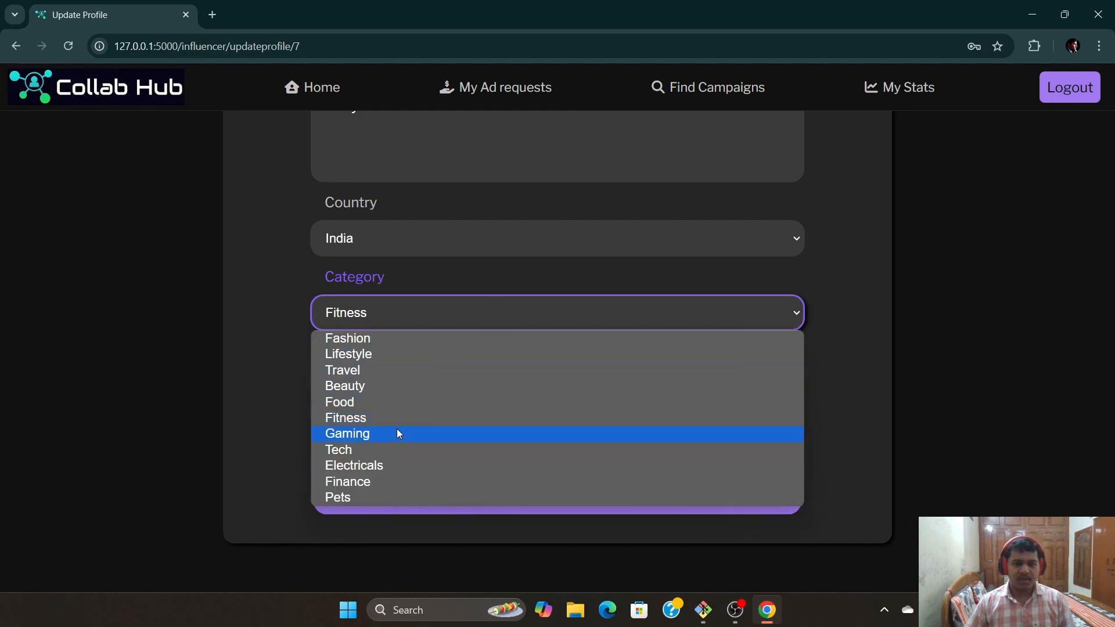
click(396, 433)
scroll(844, 401, down, 1)
click(787, 394)
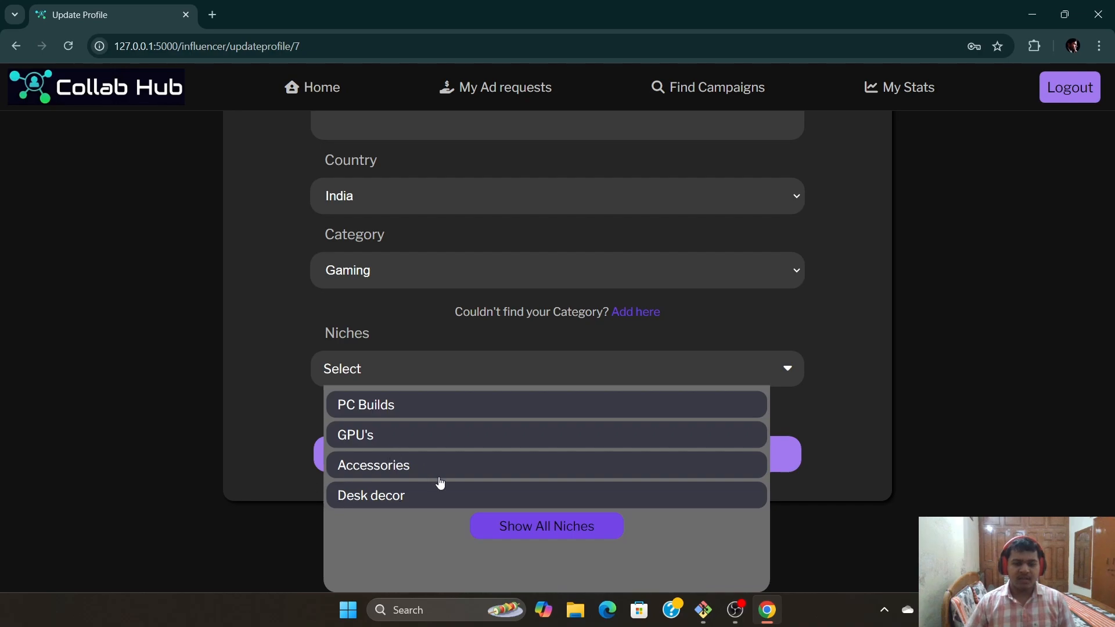
click(384, 405)
click(385, 497)
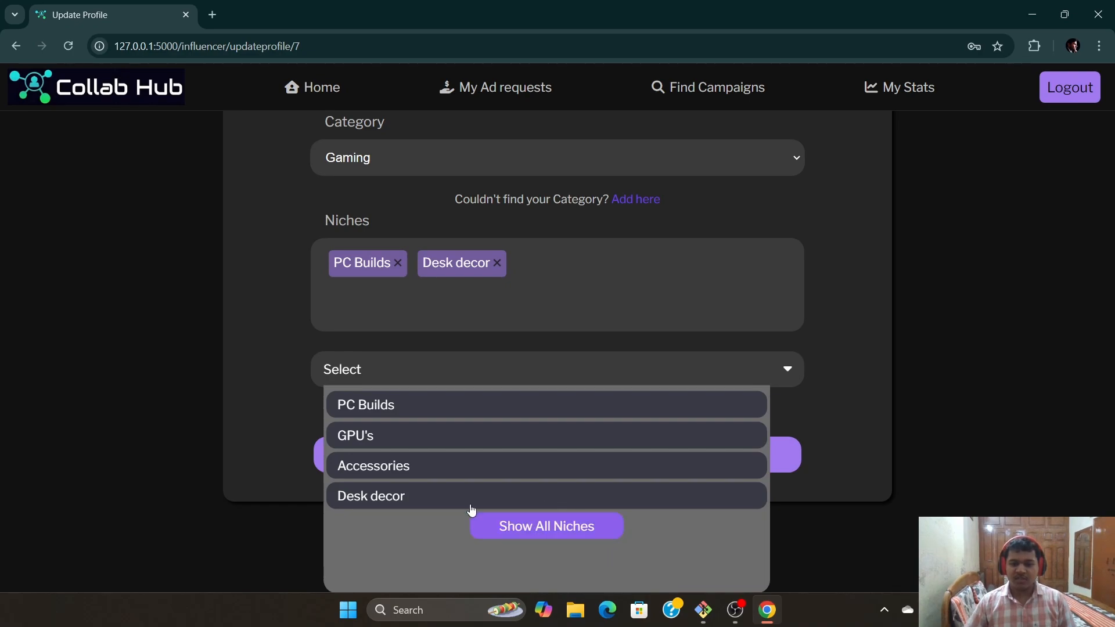
click(557, 524)
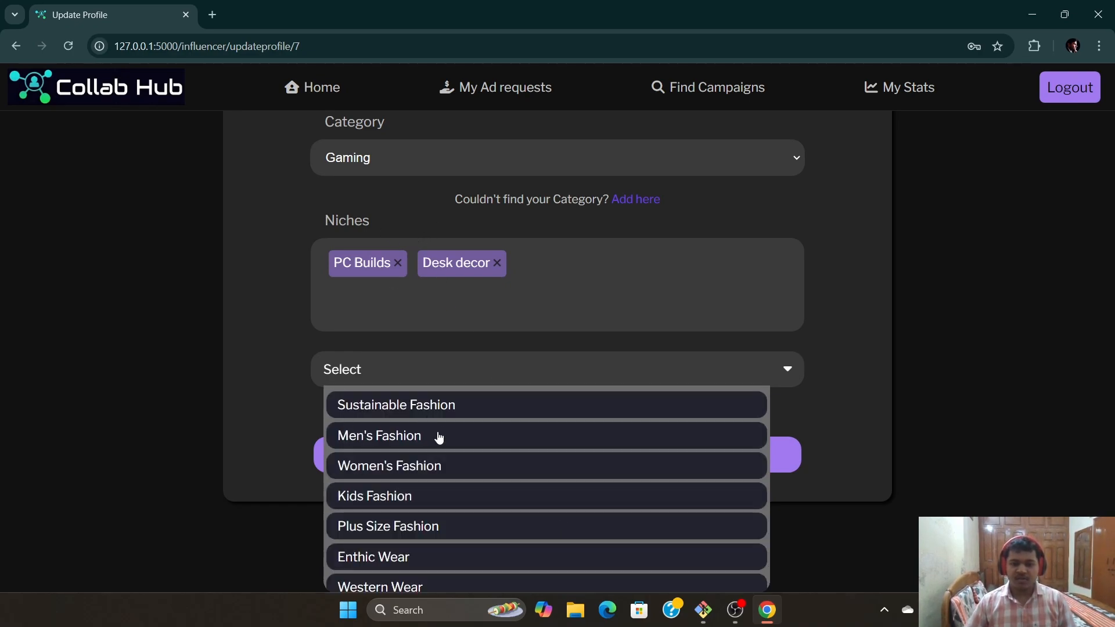
scroll(441, 441, down, 10)
scroll(473, 469, down, 5)
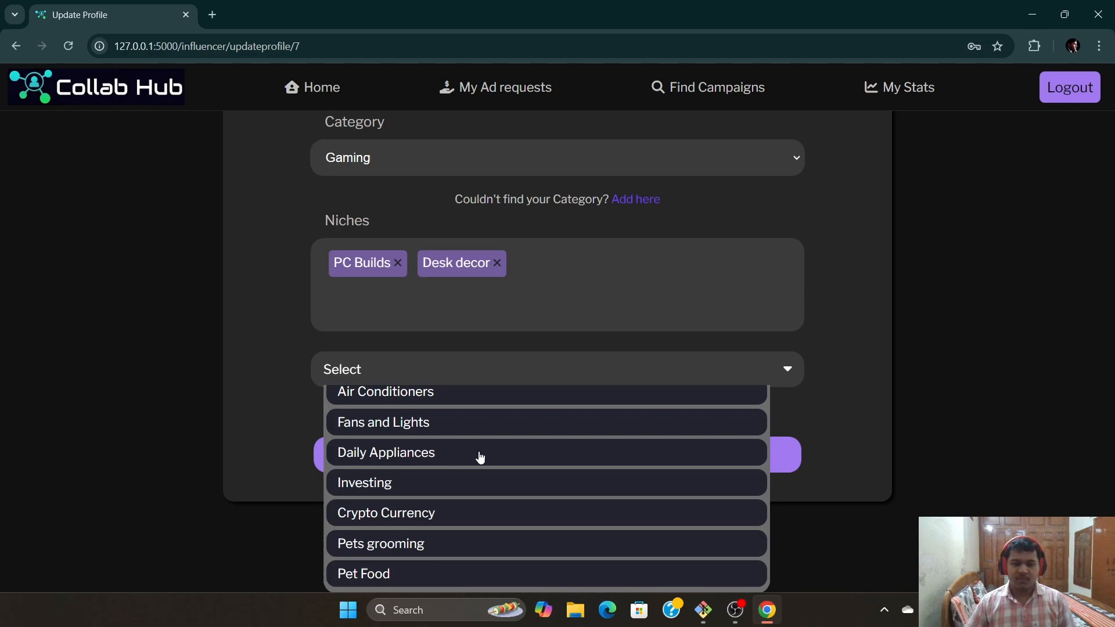
click(1006, 327)
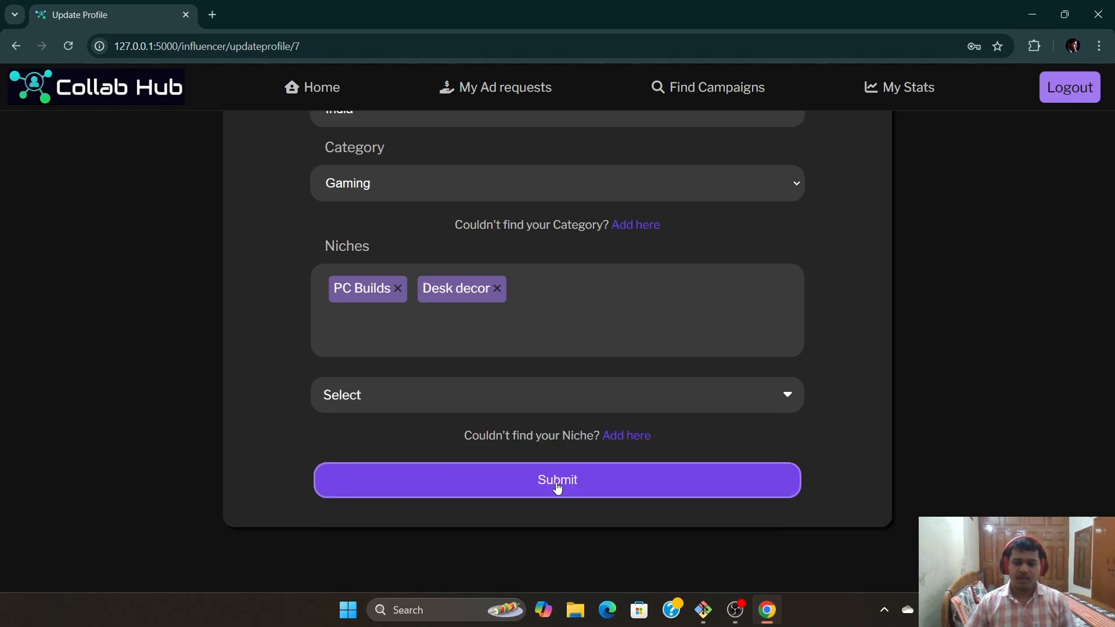
Save the profile details and dismiss the success message
click(606, 480)
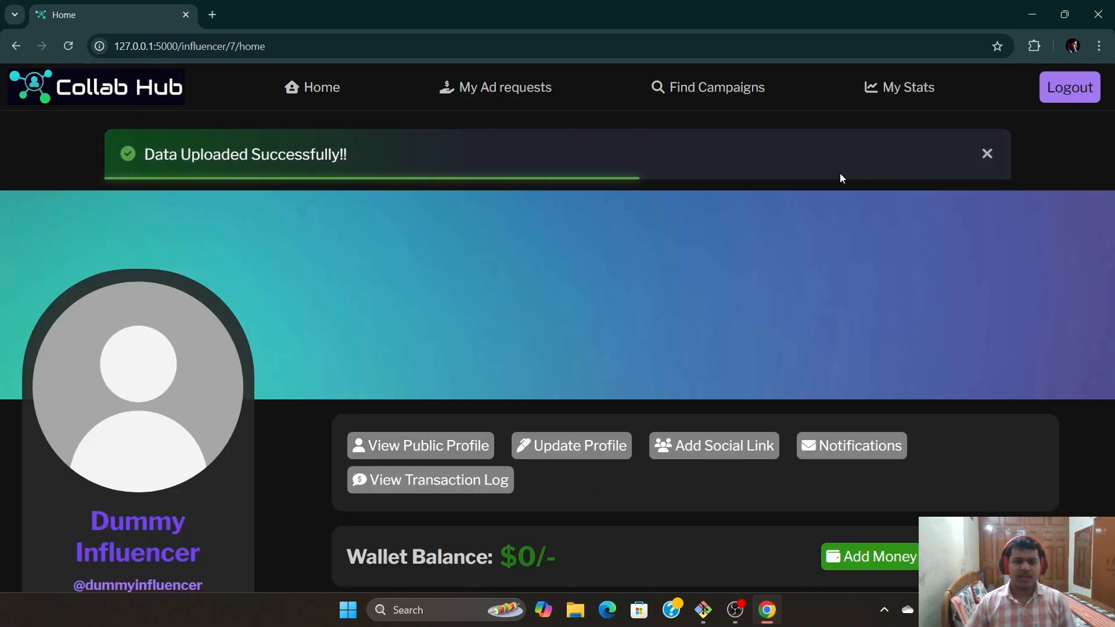
click(987, 155)
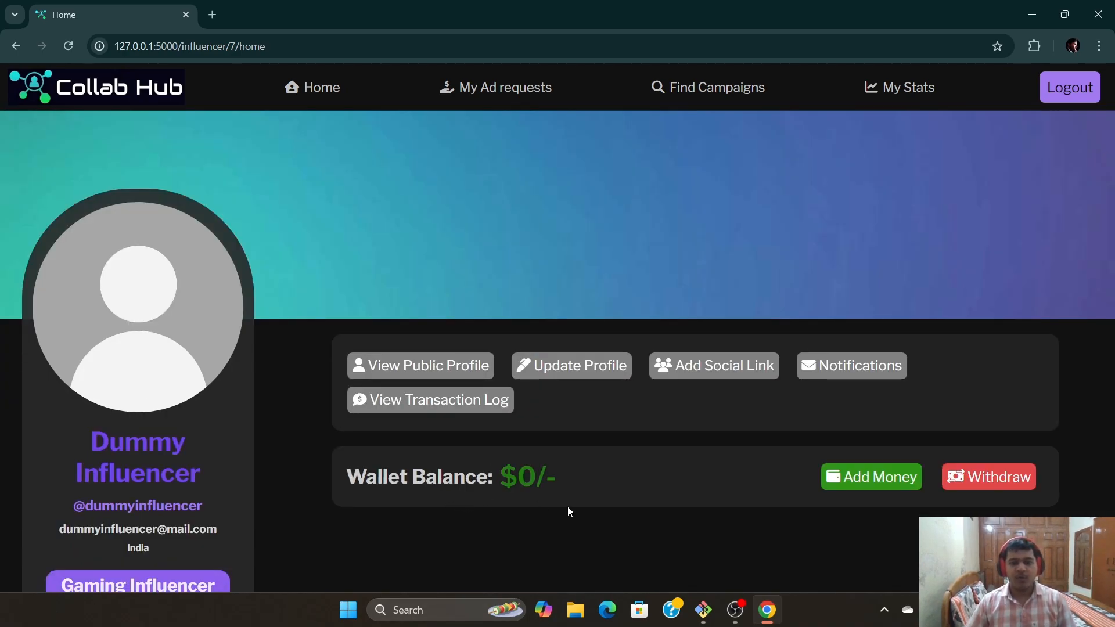
scroll(576, 489, down, 1)
scroll(574, 461, up, 1)
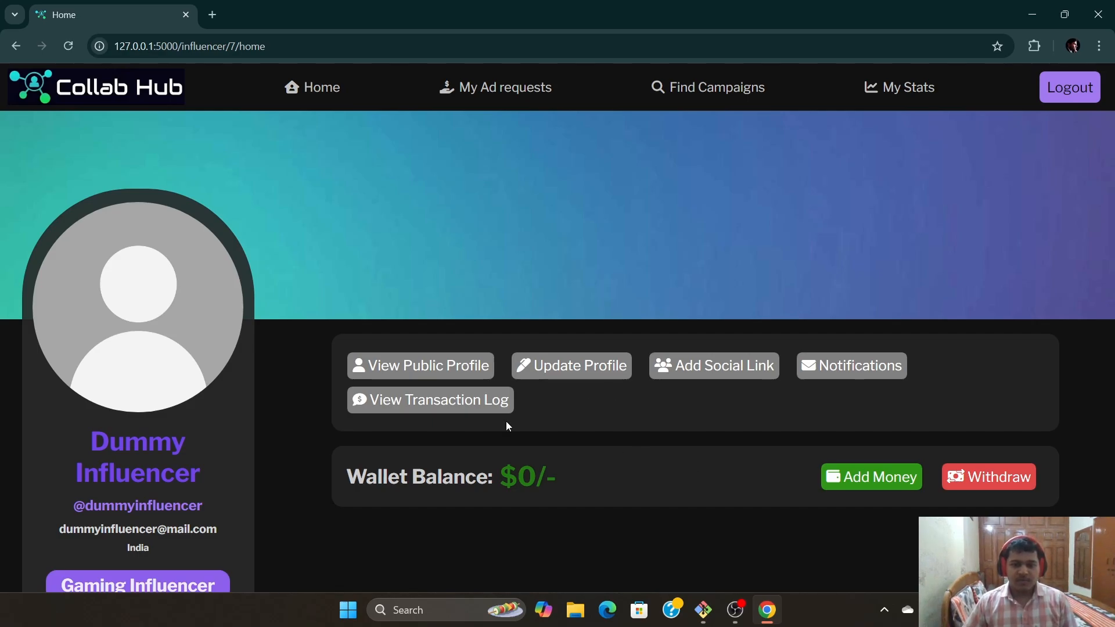
scroll(506, 426, down, 2)
Edit the profile, keep Gaming as category, add Accessories as a niche, and submit
click(573, 222)
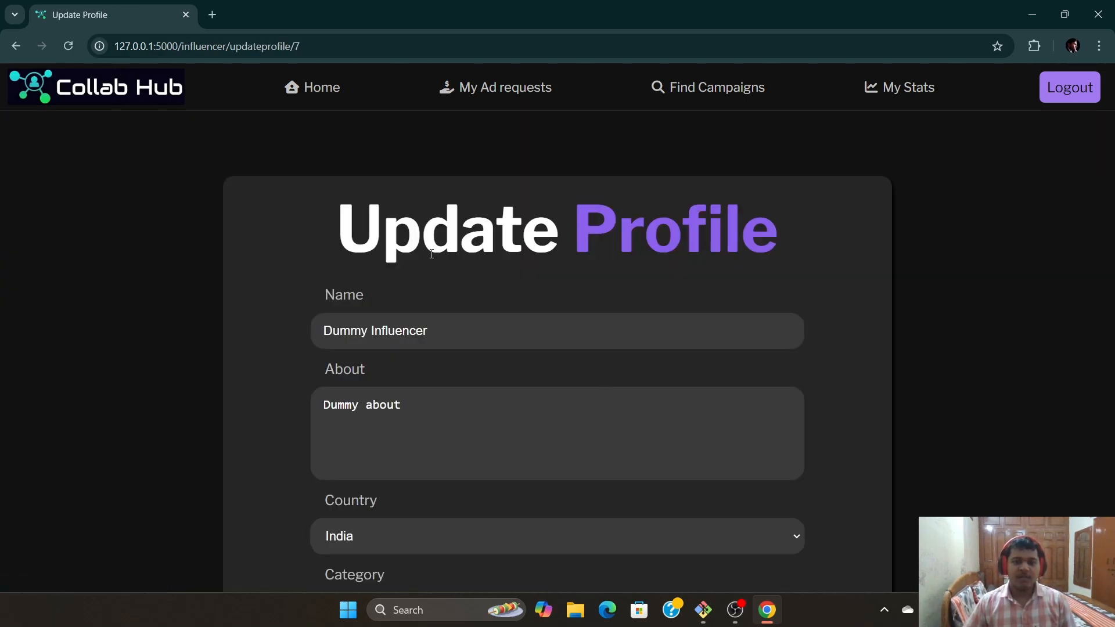
scroll(543, 438, down, 1)
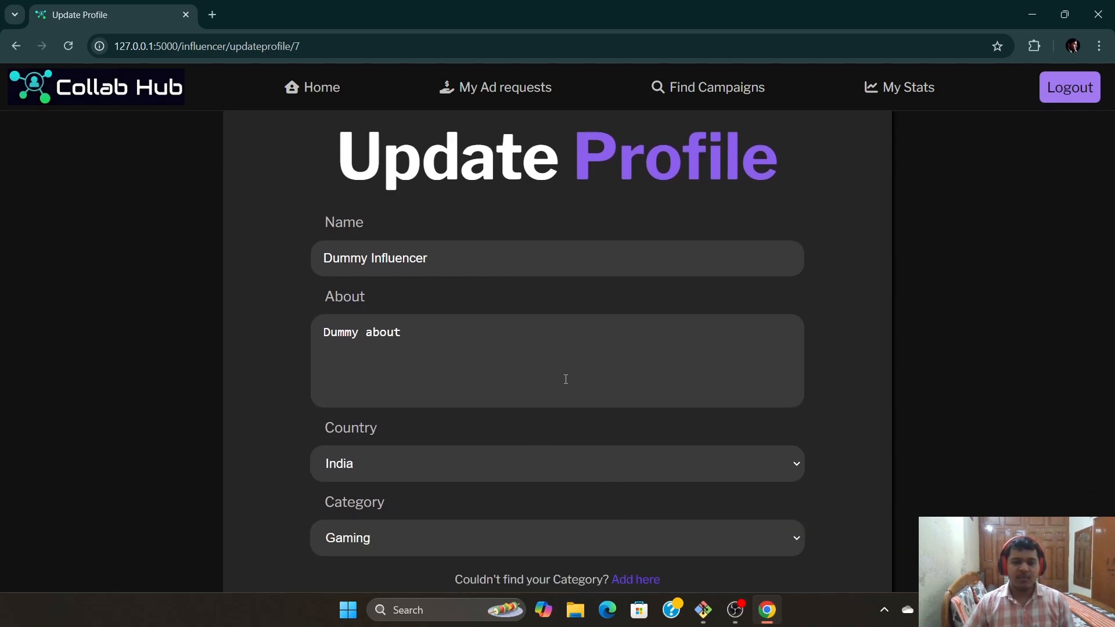
scroll(566, 379, down, 2)
scroll(617, 532, down, 2)
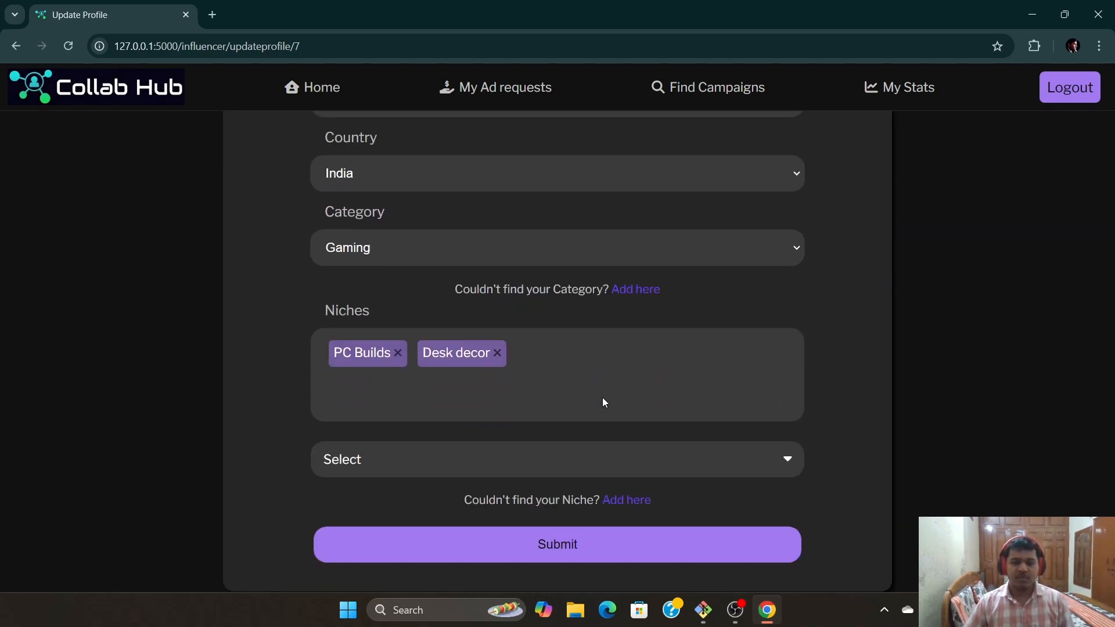
click(761, 243)
click(425, 219)
scroll(523, 262, up, 3)
scroll(529, 437, down, 4)
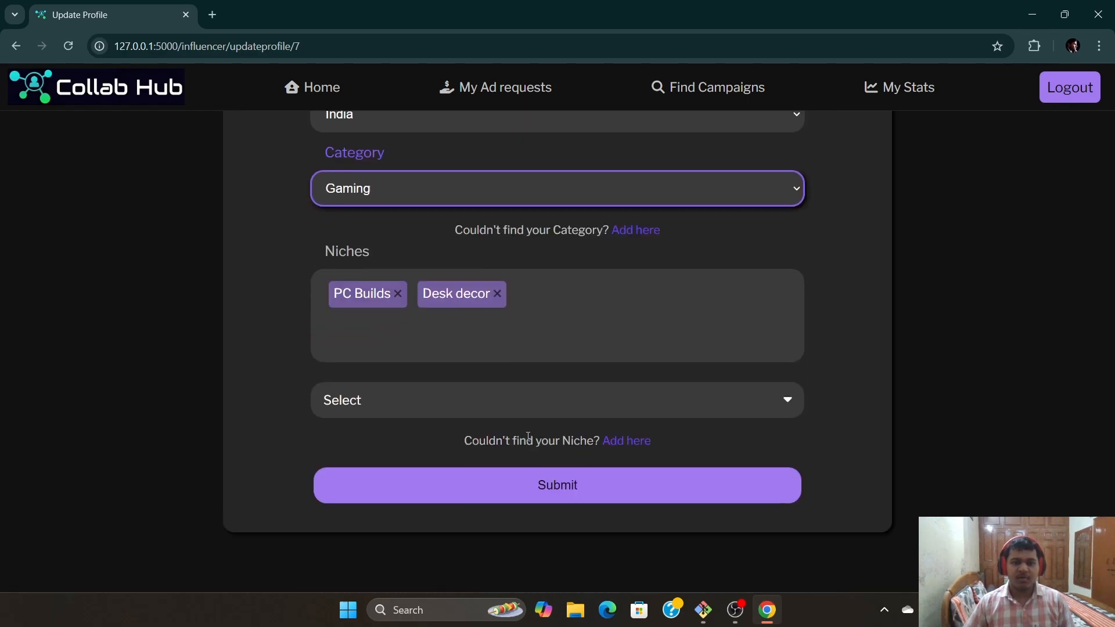
click(796, 399)
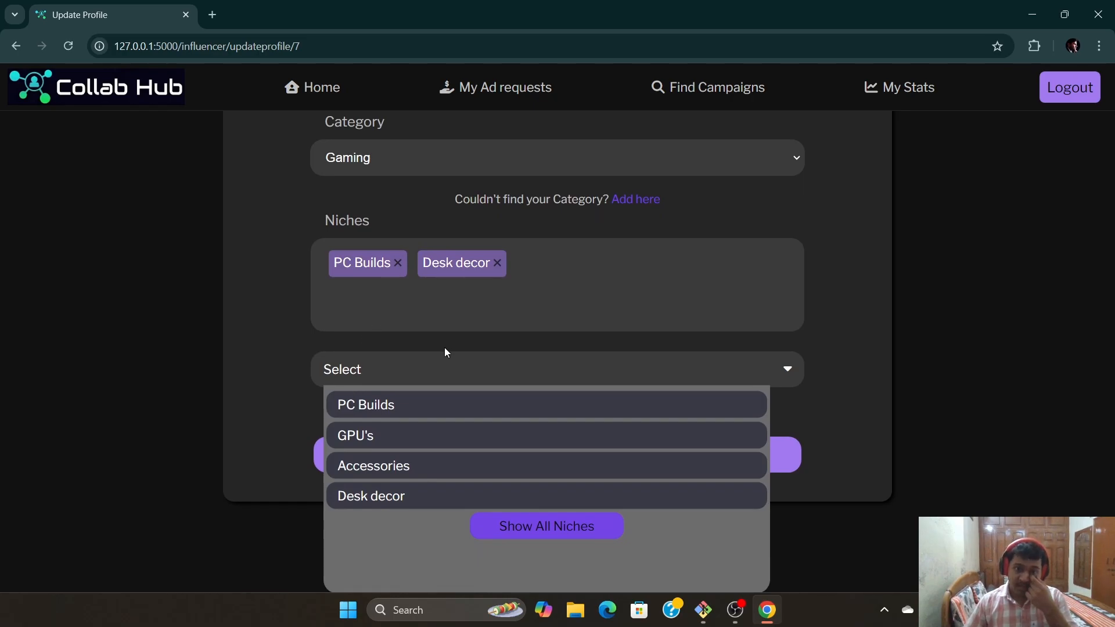
click(384, 466)
click(844, 393)
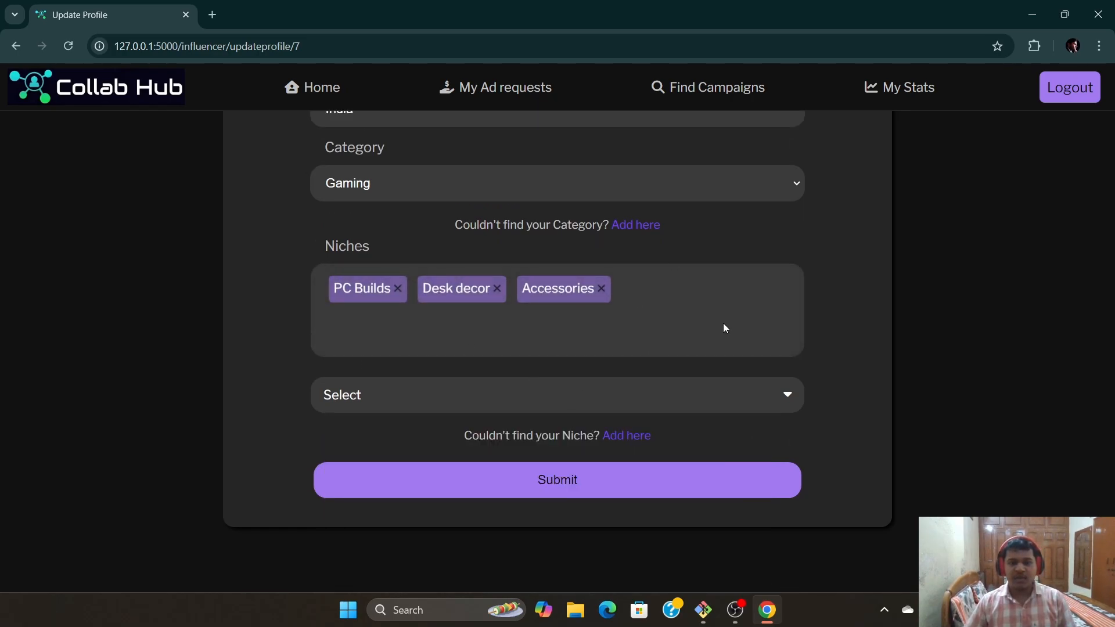
click(562, 484)
scroll(563, 479, down, 6)
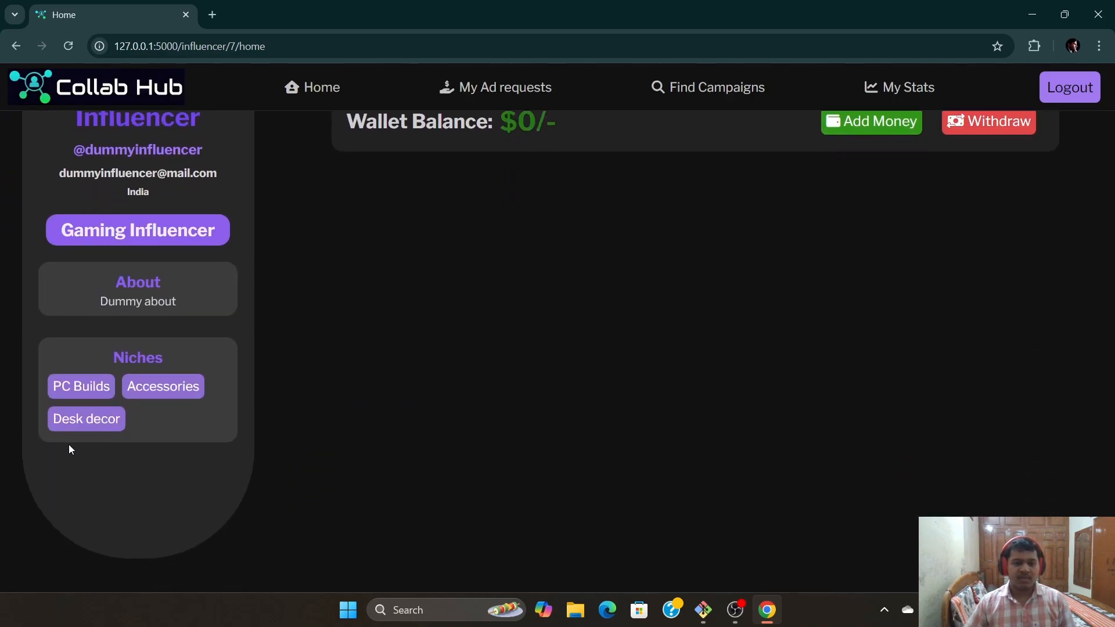
Open the Add Social Link form from the influencer's Home page
scroll(563, 437, up, 6)
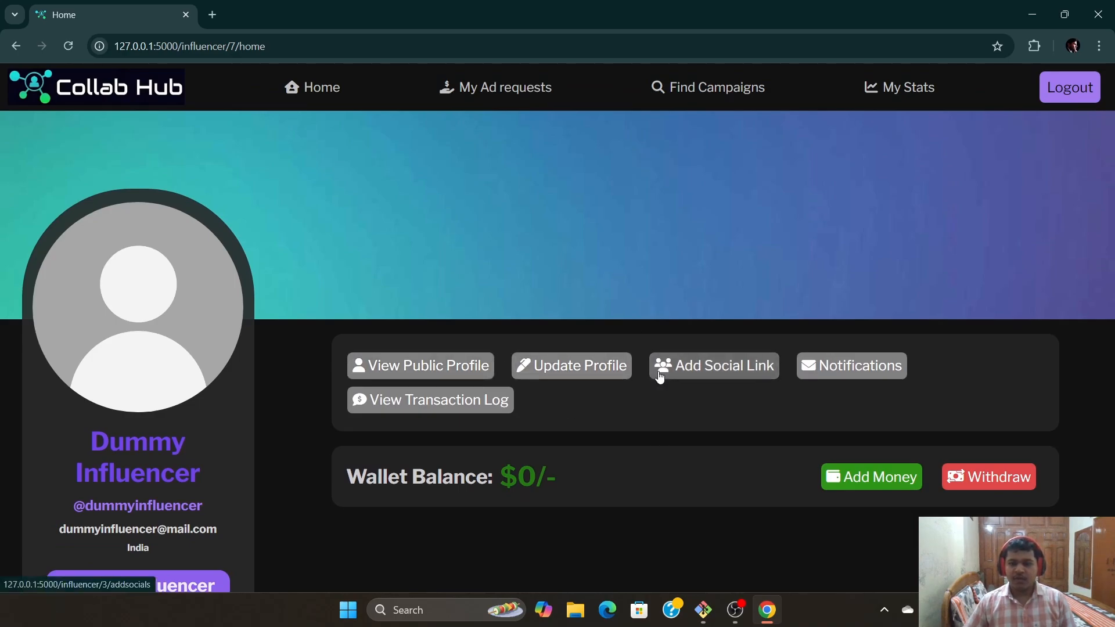
click(705, 366)
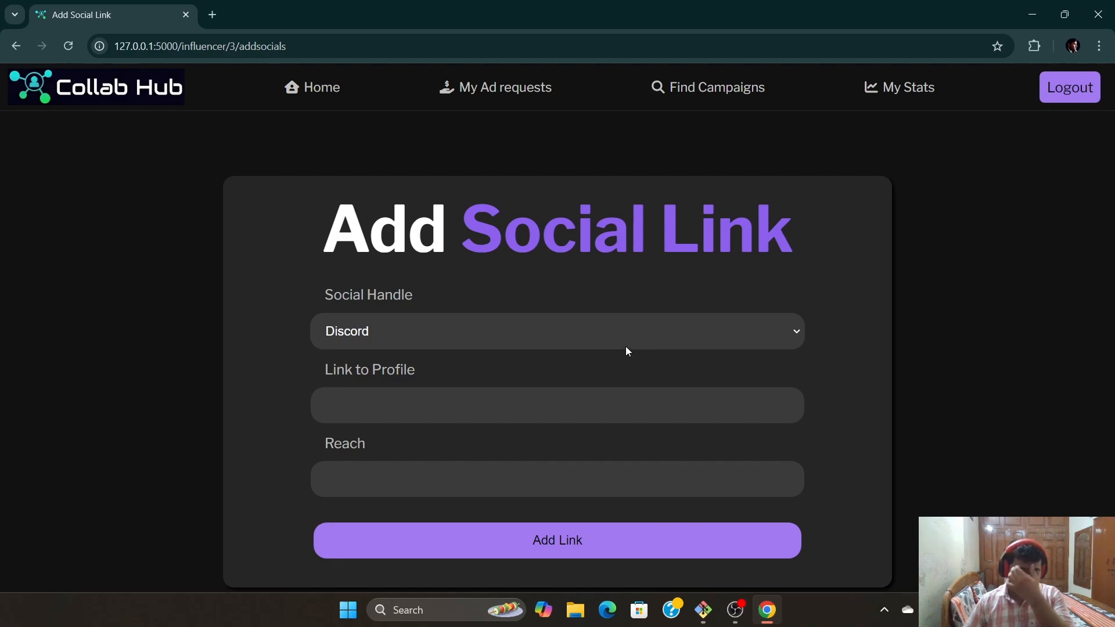
Add a Facebook link using the autofilled profile URL with a reach of 15000000
click(575, 345)
click(476, 373)
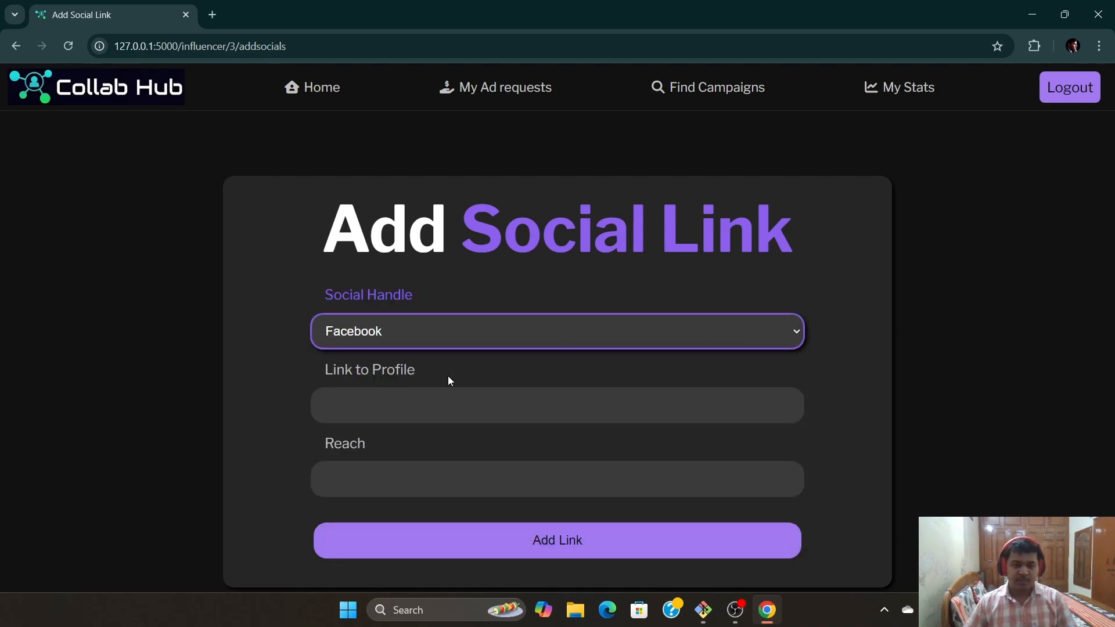
scroll(448, 375, down, 1)
click(423, 344)
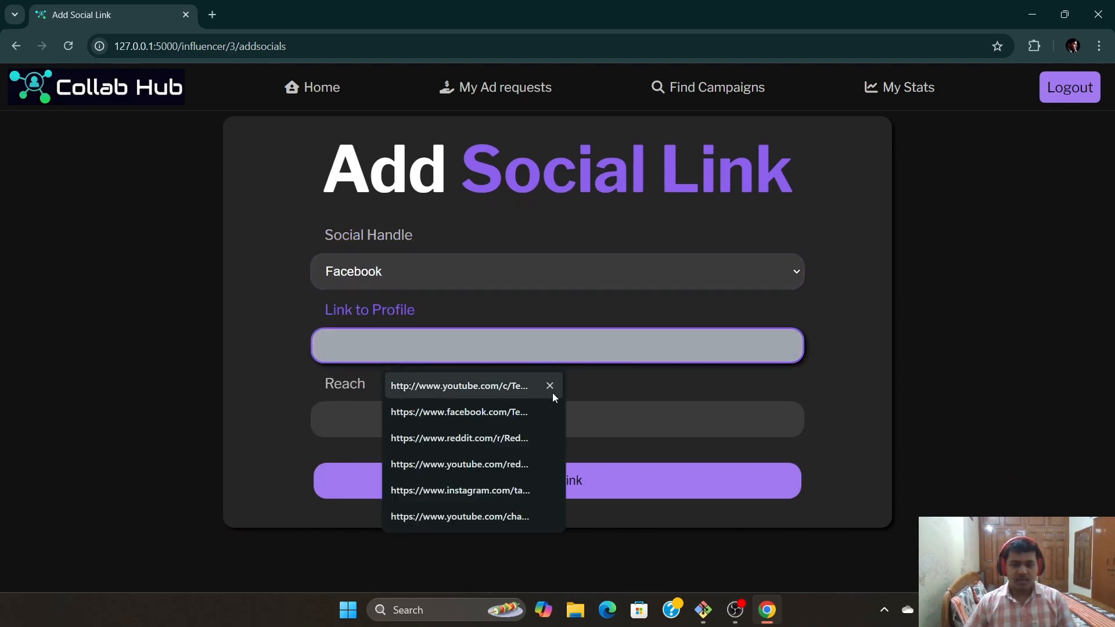
click(458, 410)
key(BackSpace)
text(/)
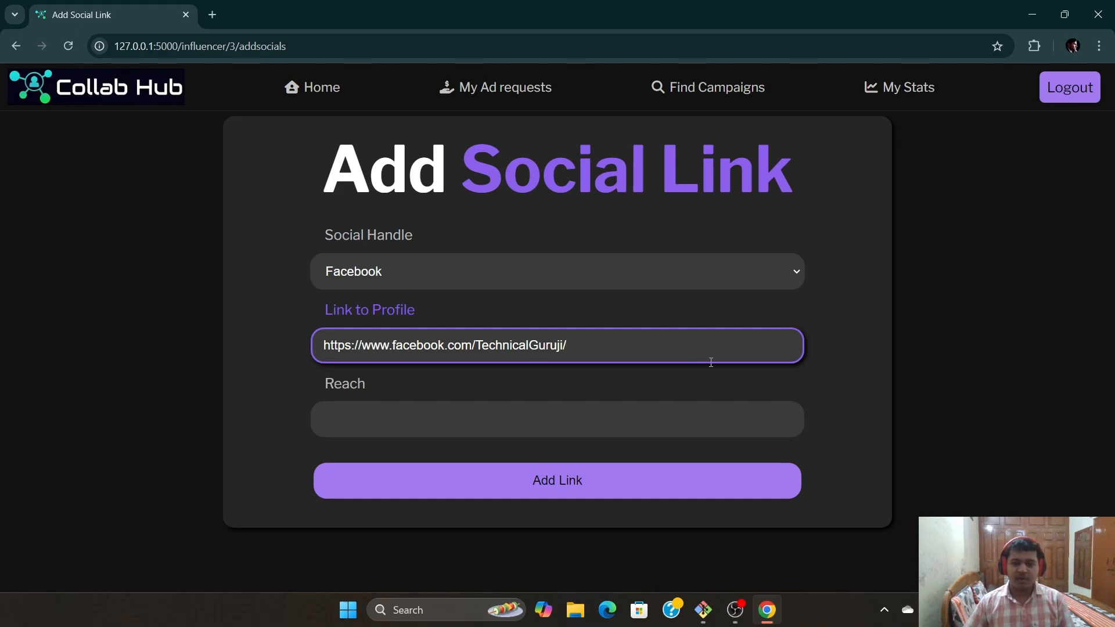
click(488, 409)
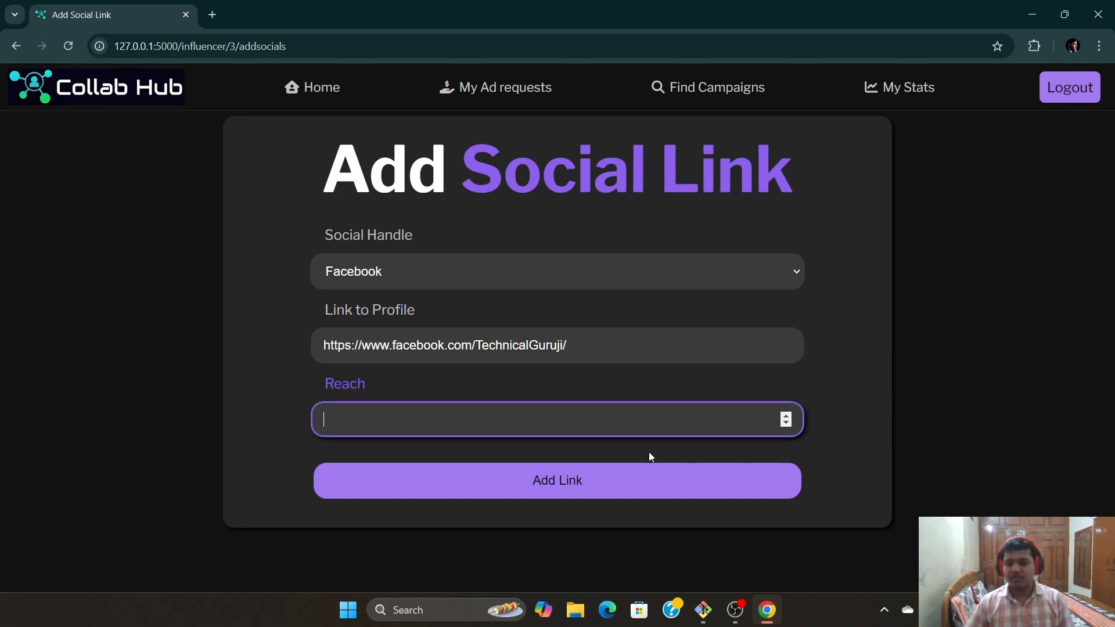
text(15)
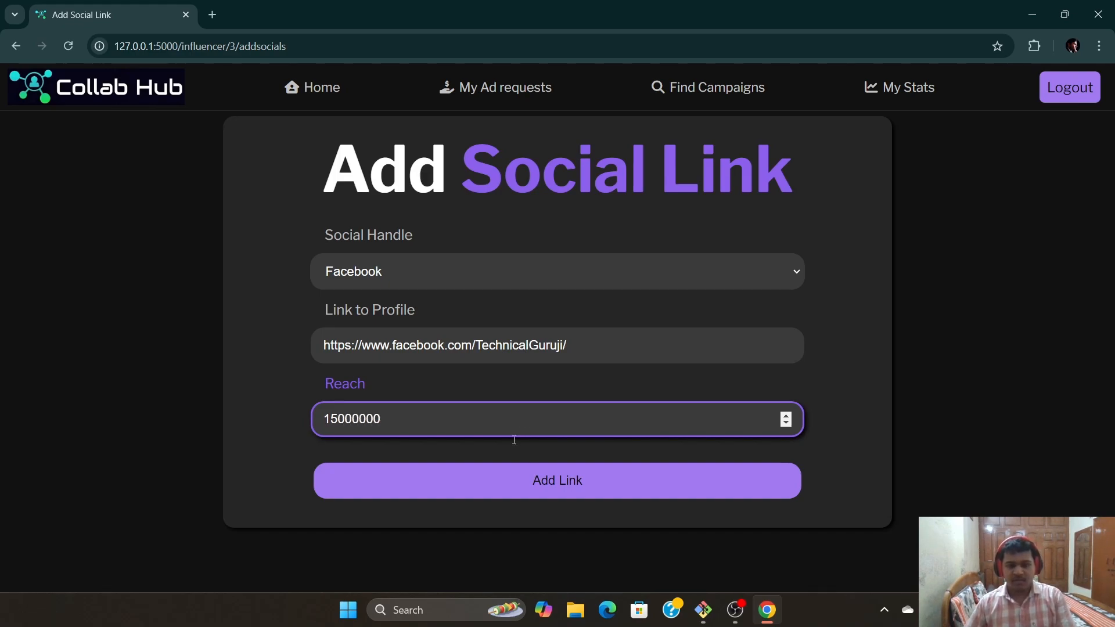
text(000000)
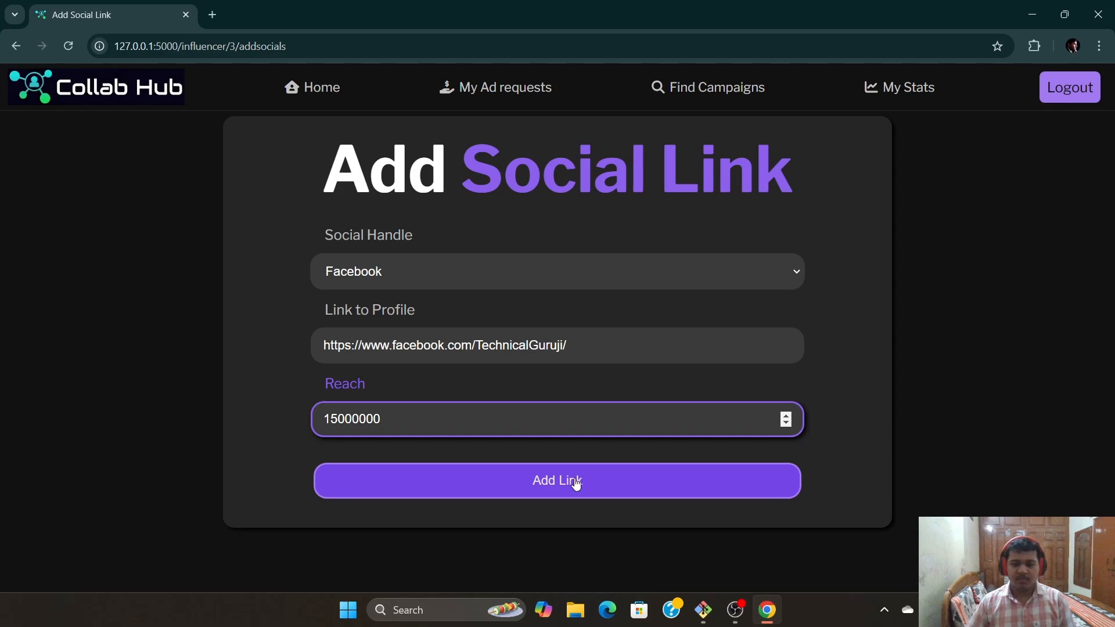
click(576, 484)
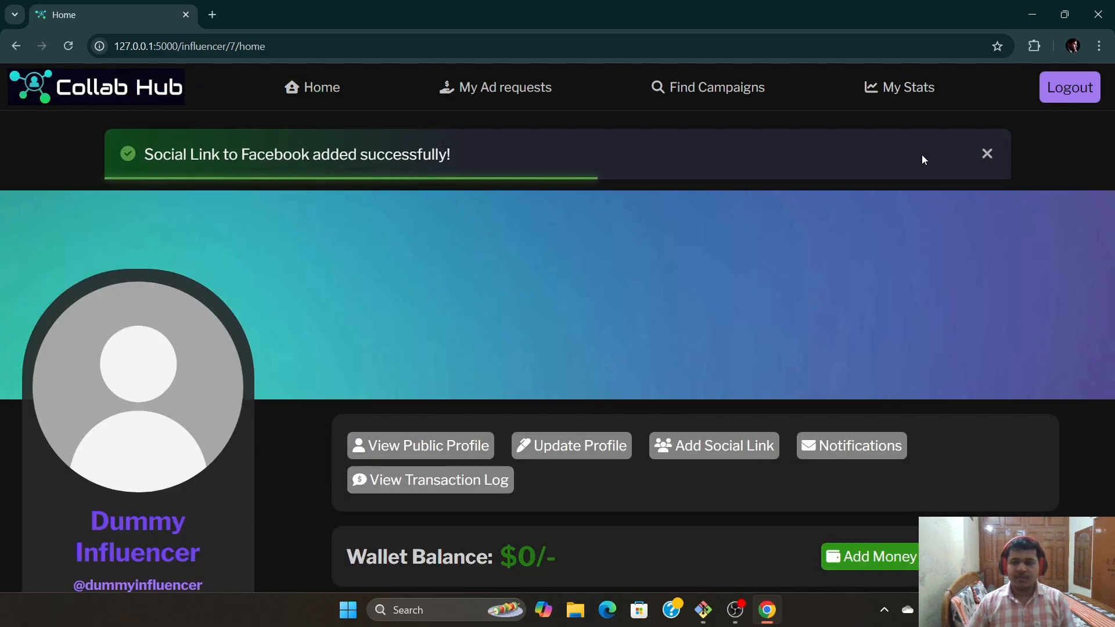
scroll(699, 451, down, 3)
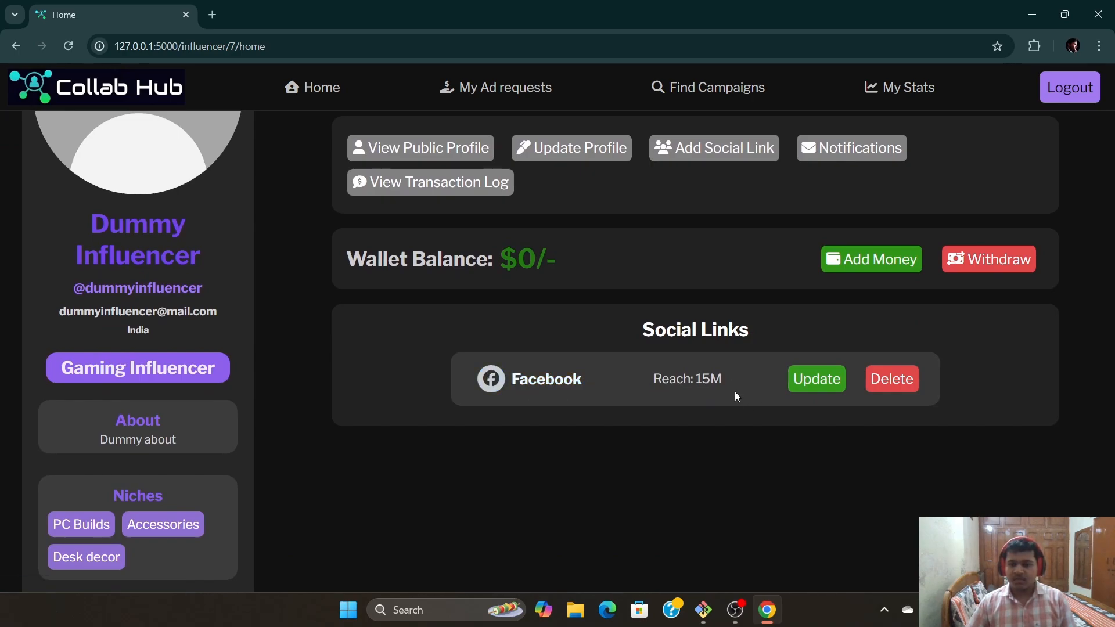
scroll(778, 478, up, 1)
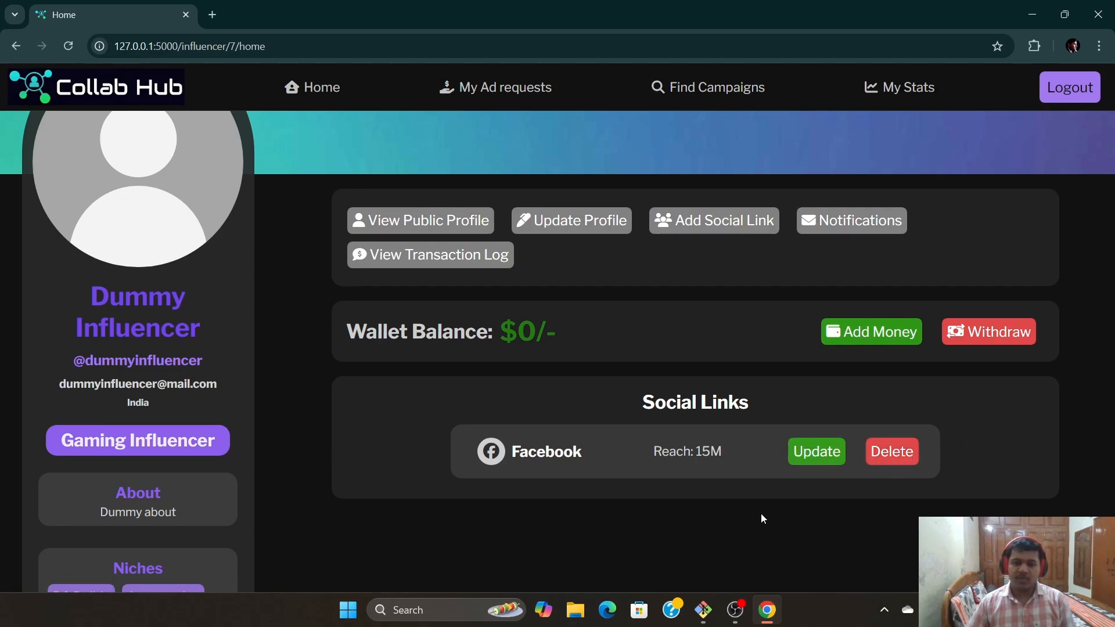
click(816, 451)
drag(447, 428, 323, 423)
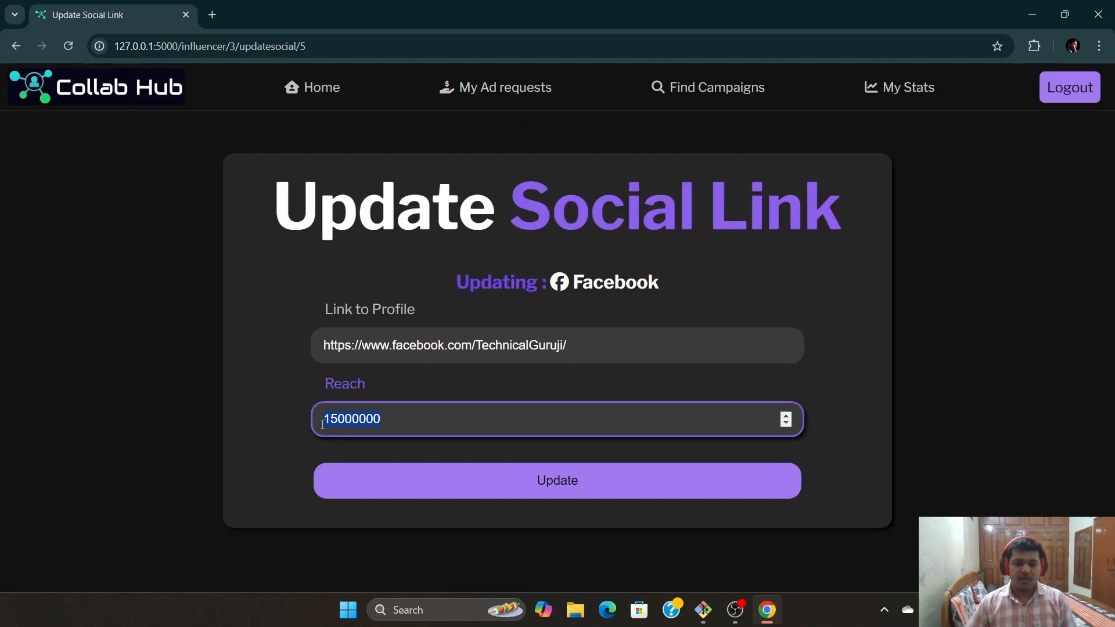
drag(551, 352, 522, 346)
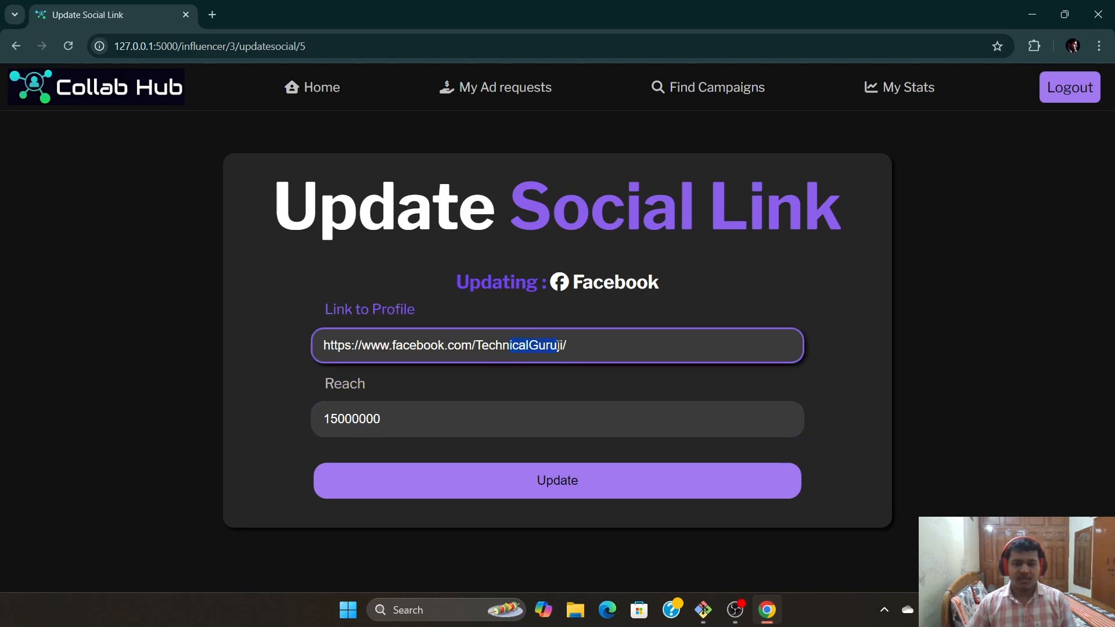
click(570, 487)
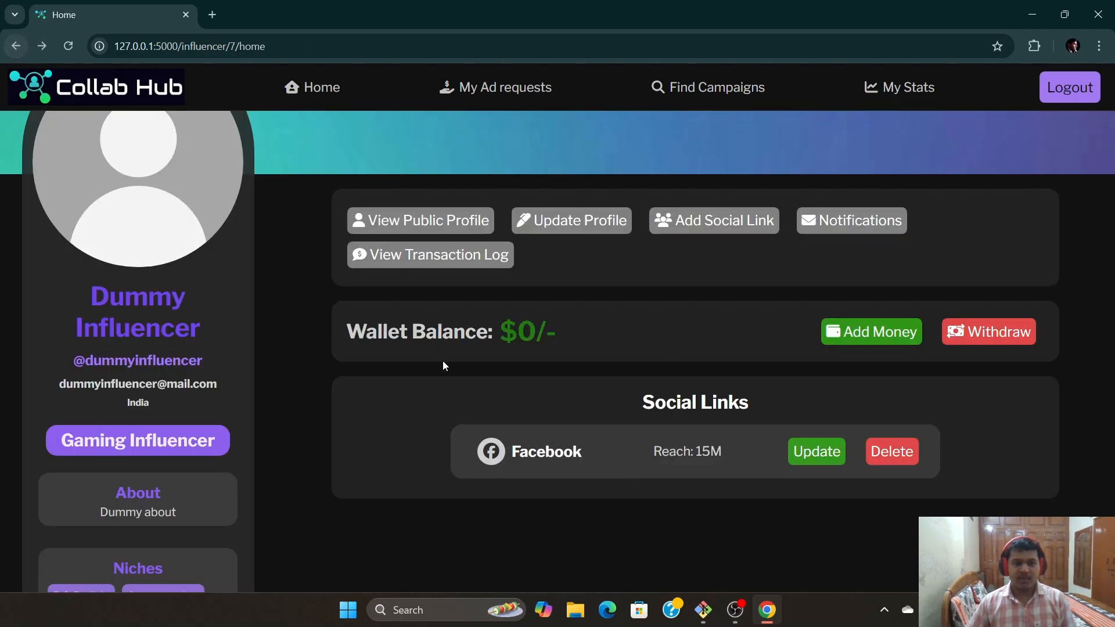
scroll(795, 474, up, 3)
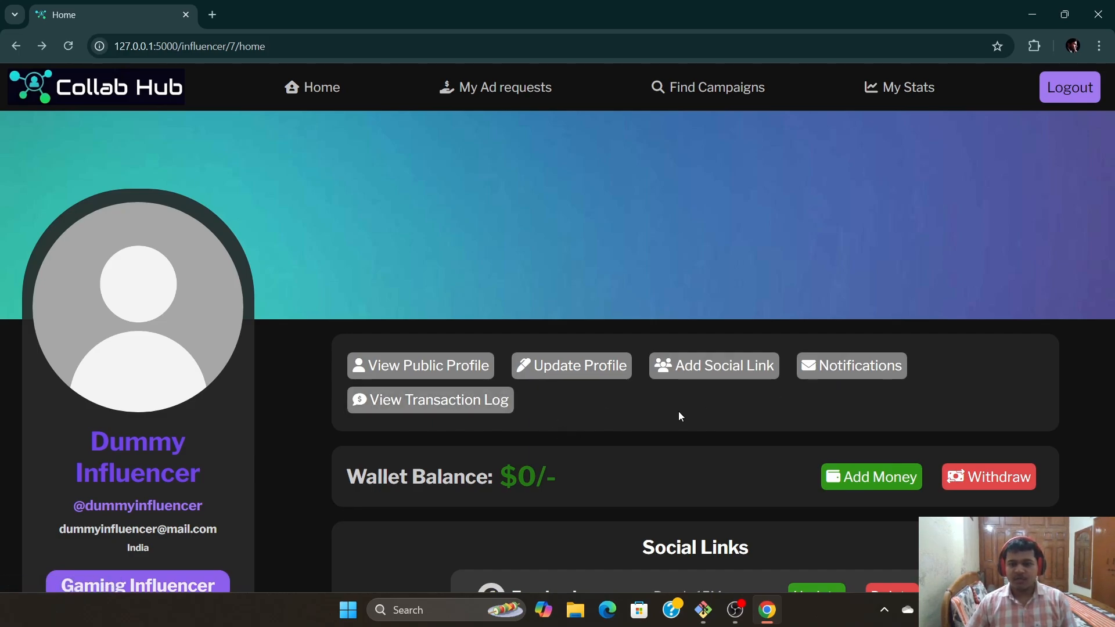
mouse_move(78, 321)
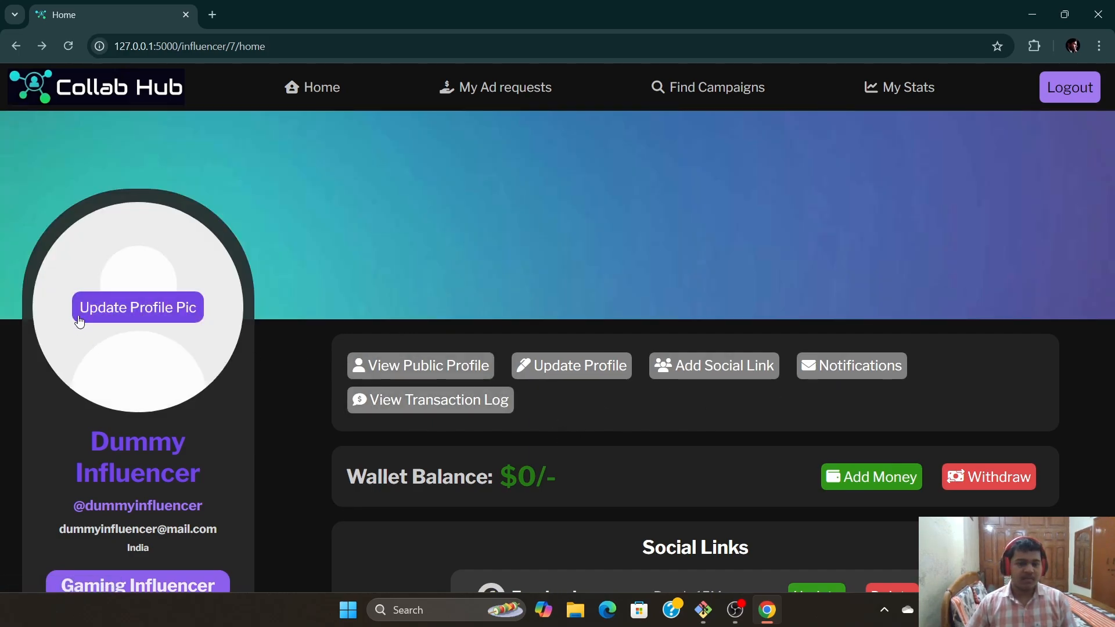
Pick the Desktop portrait photo, zoom out, apply the circular crop, and upload it as the profile picture
click(142, 313)
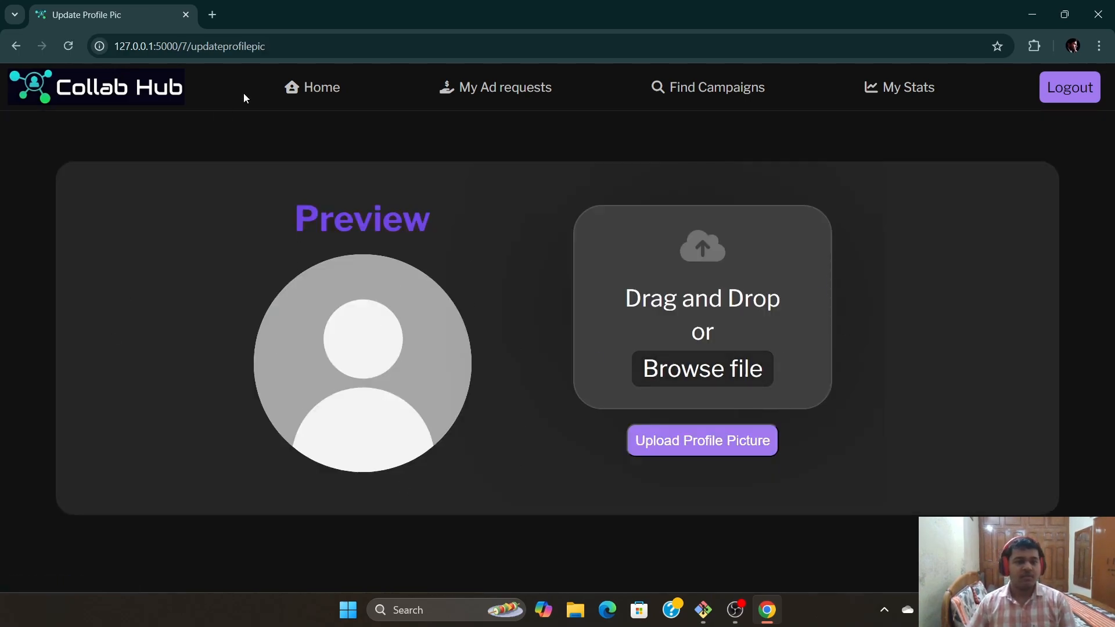
click(709, 372)
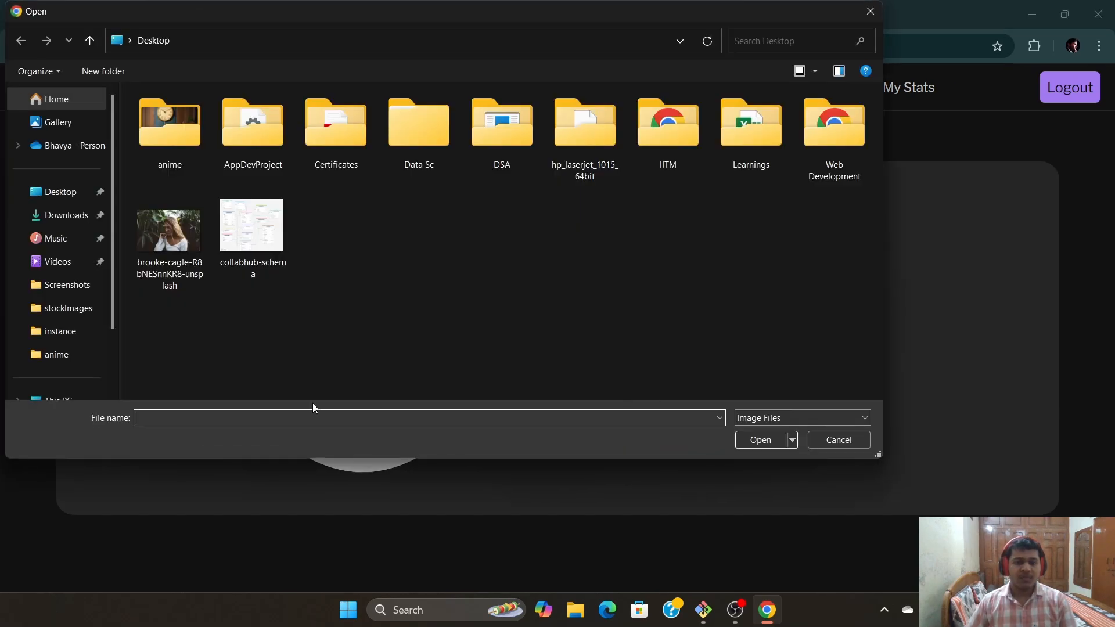
click(180, 241)
click(766, 440)
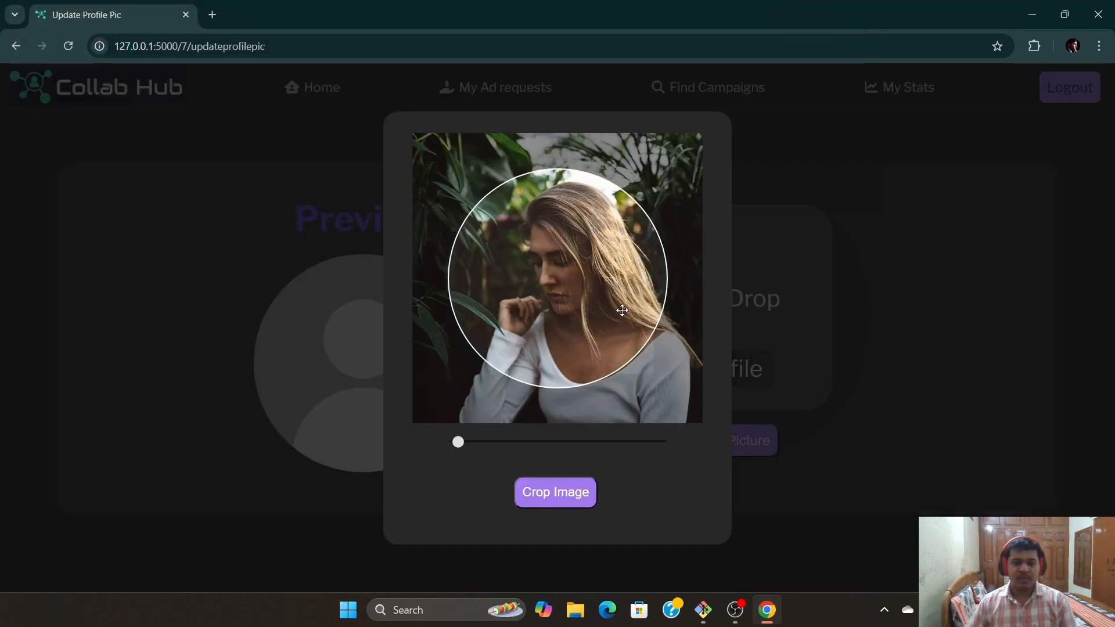
click(455, 443)
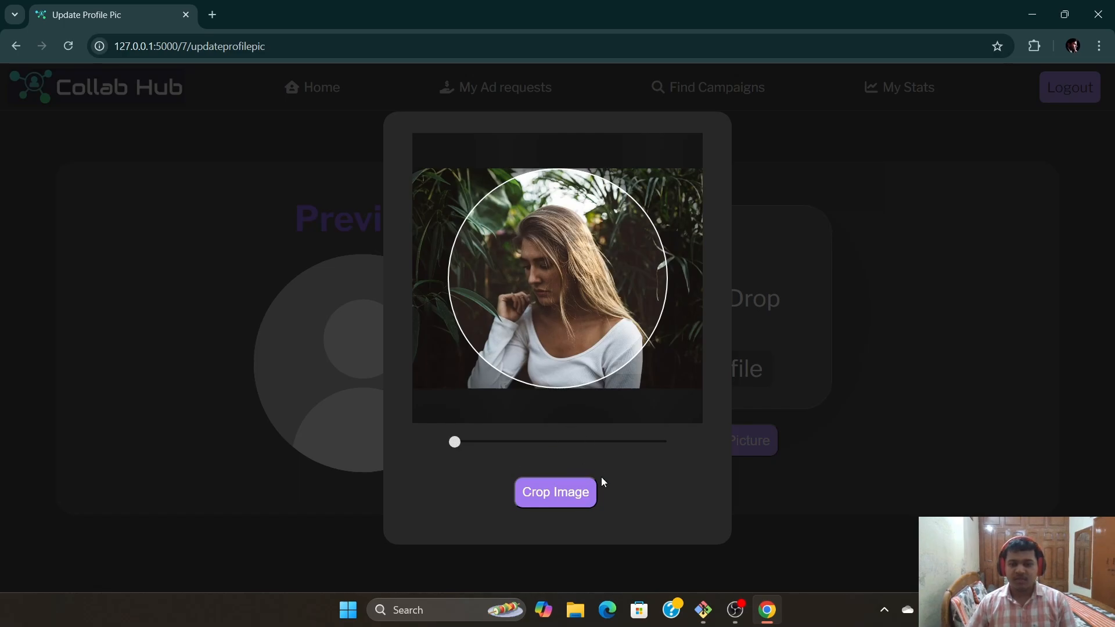
click(530, 505)
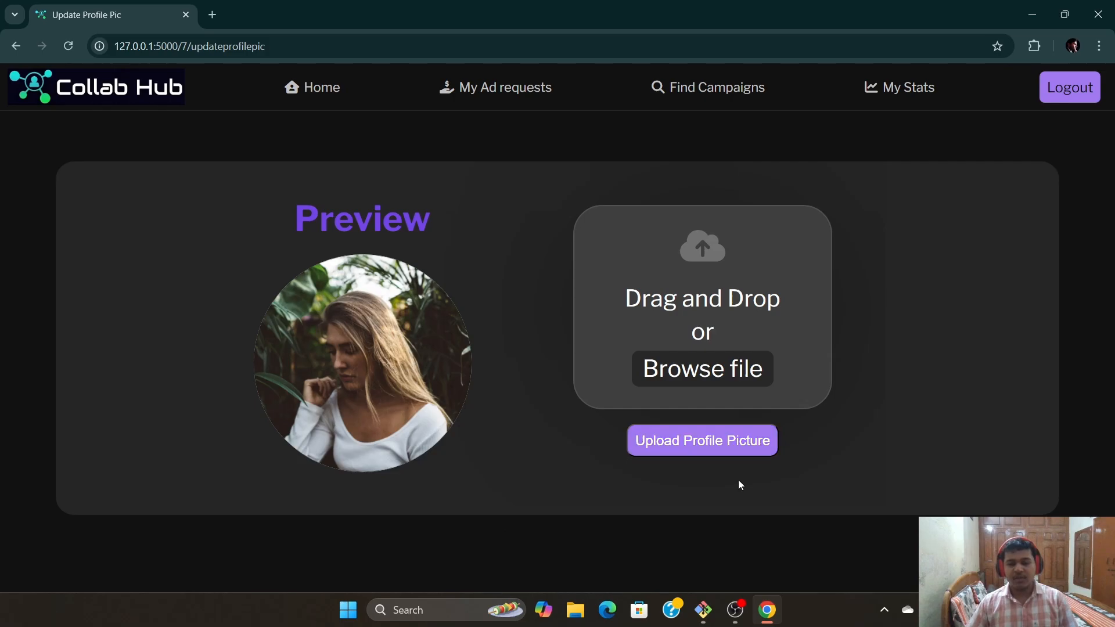
click(735, 444)
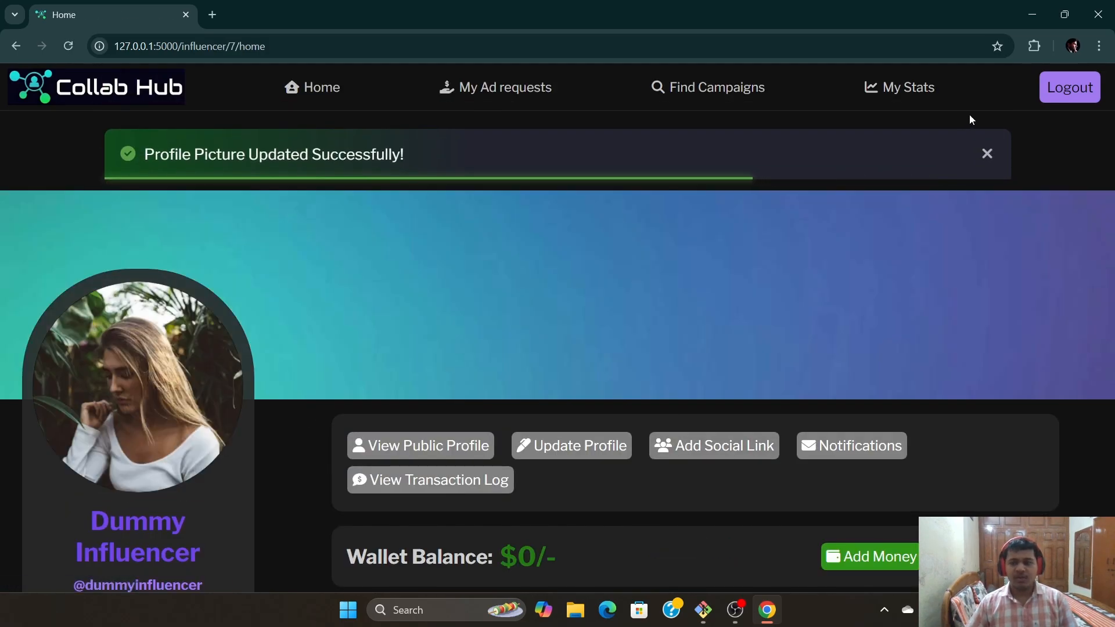
click(986, 154)
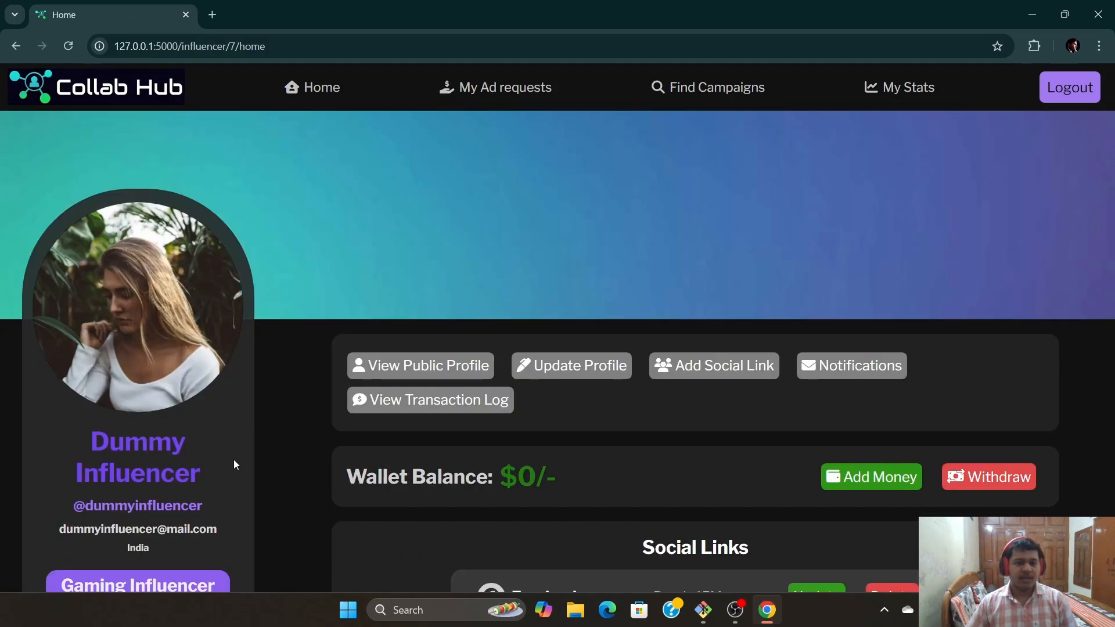
scroll(522, 482, down, 2)
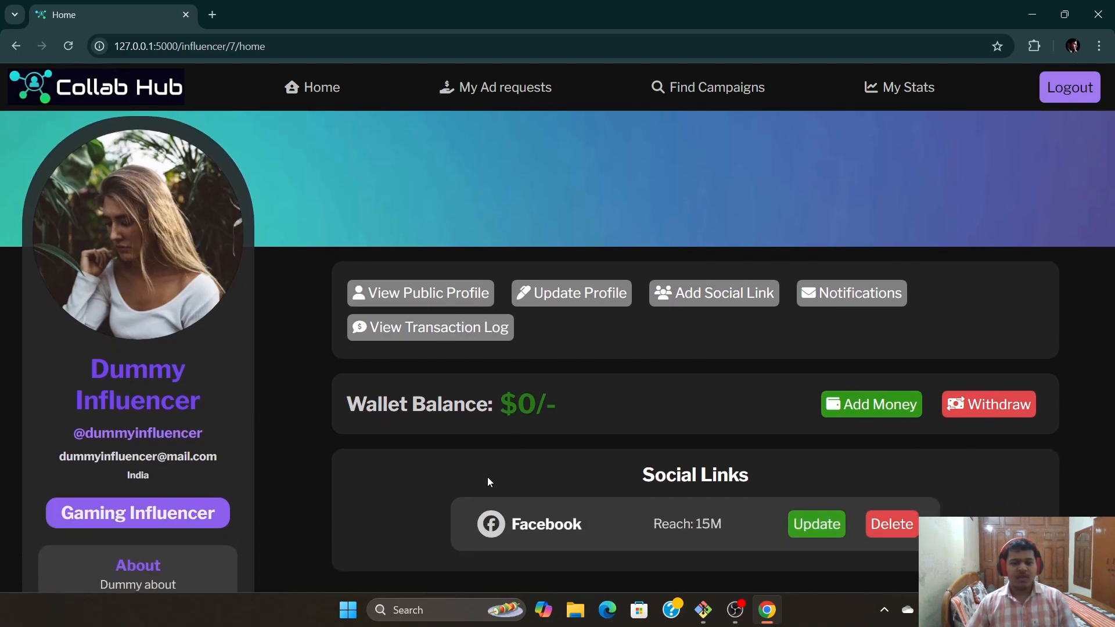
scroll(487, 478, up, 2)
scroll(350, 383, down, 1)
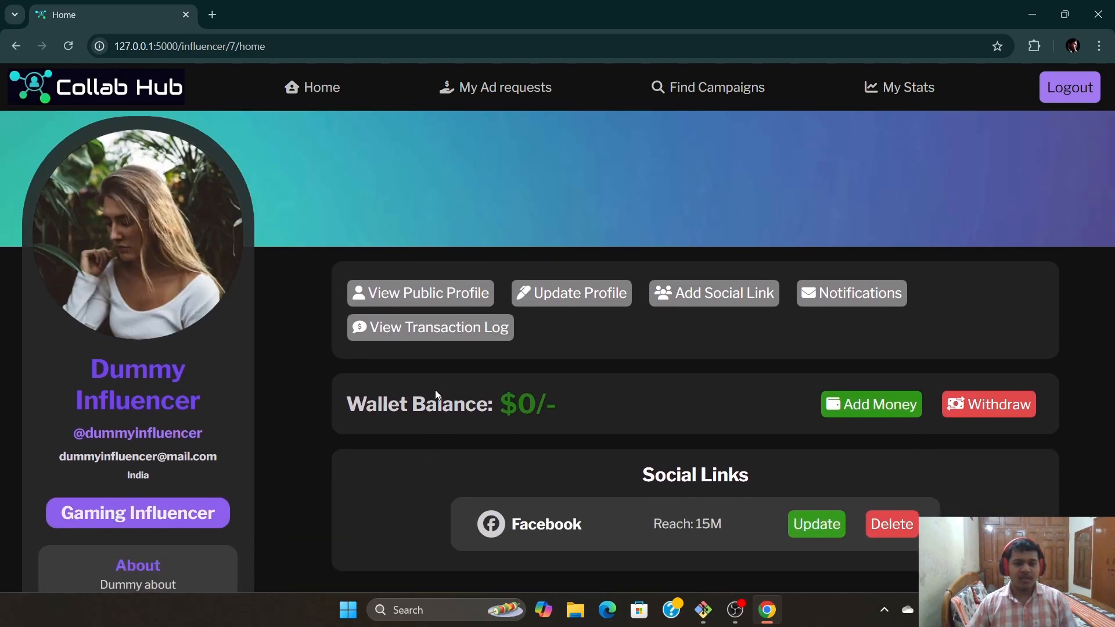
click(373, 290)
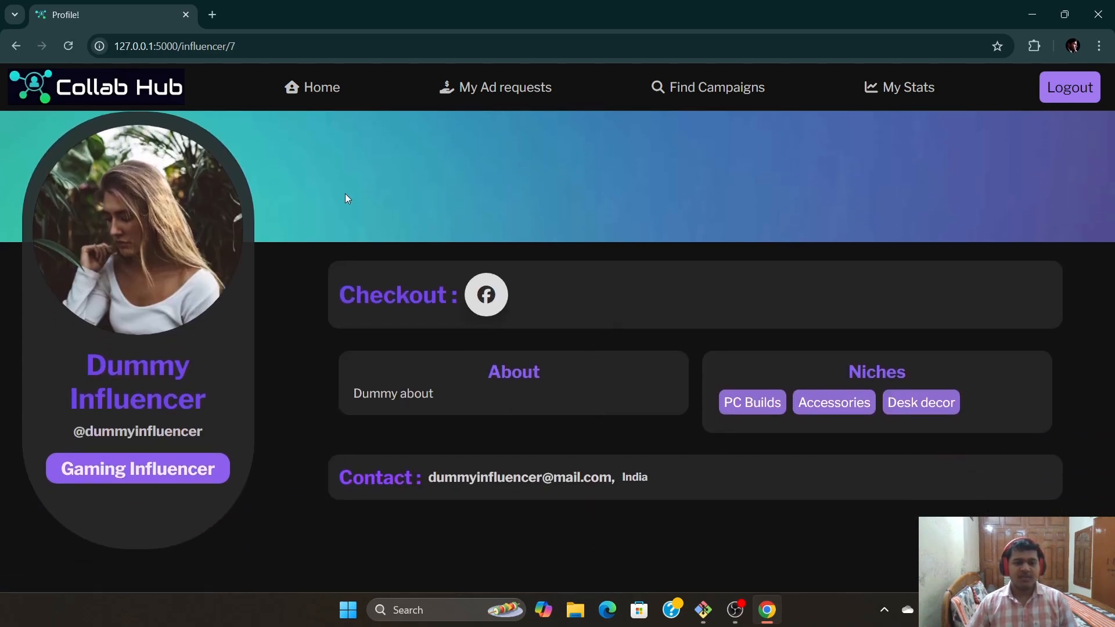
scroll(157, 262, up, 1)
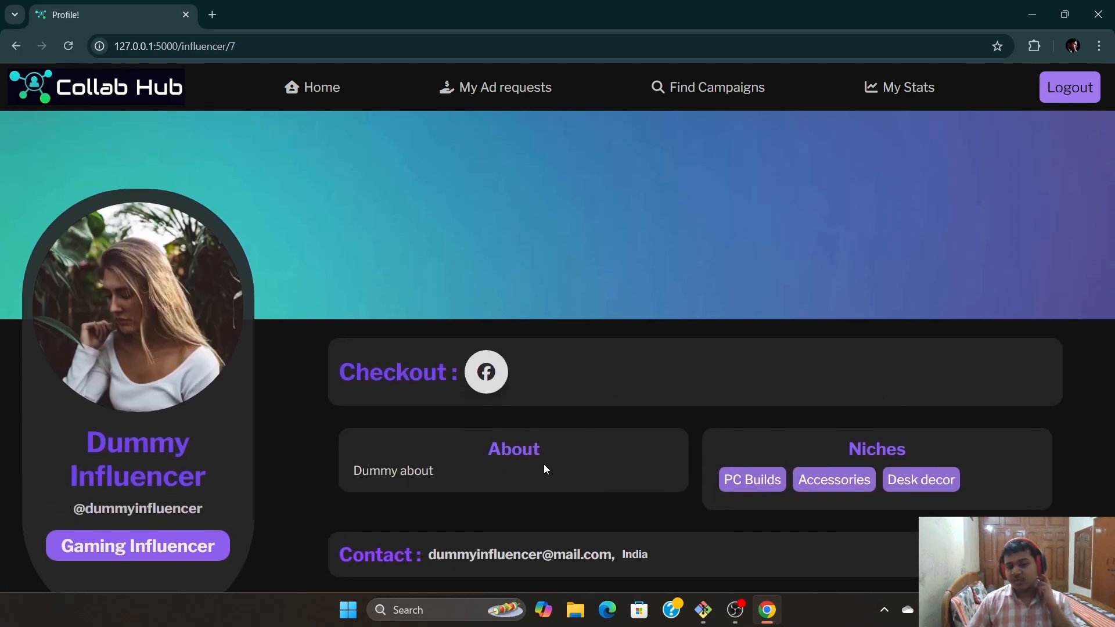
mouse_move(484, 372)
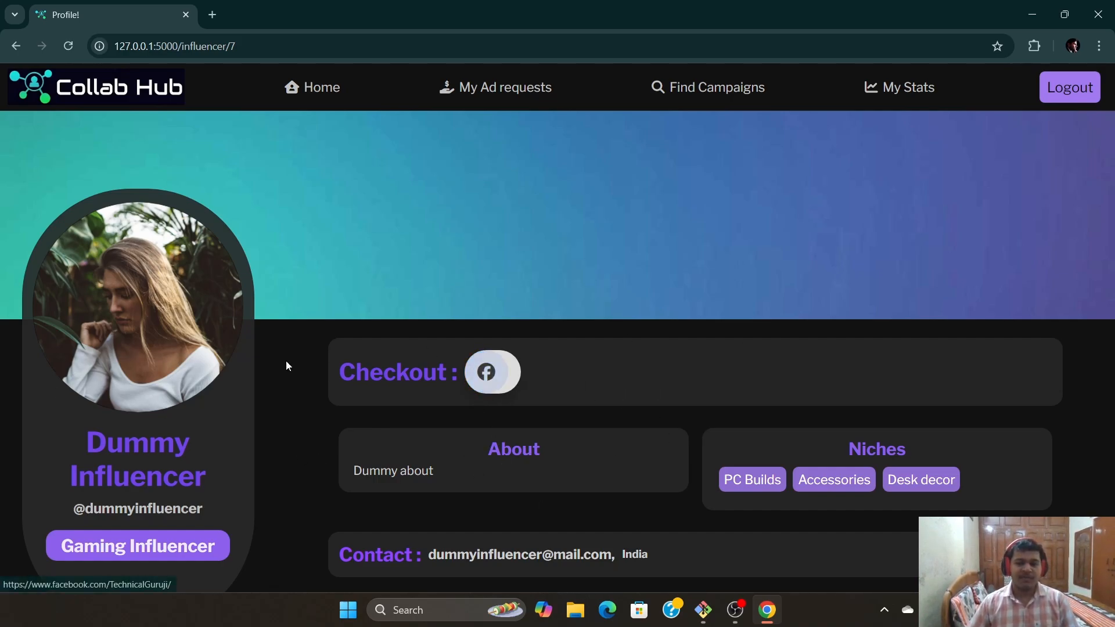
scroll(448, 479, down, 1)
scroll(807, 383, up, 1)
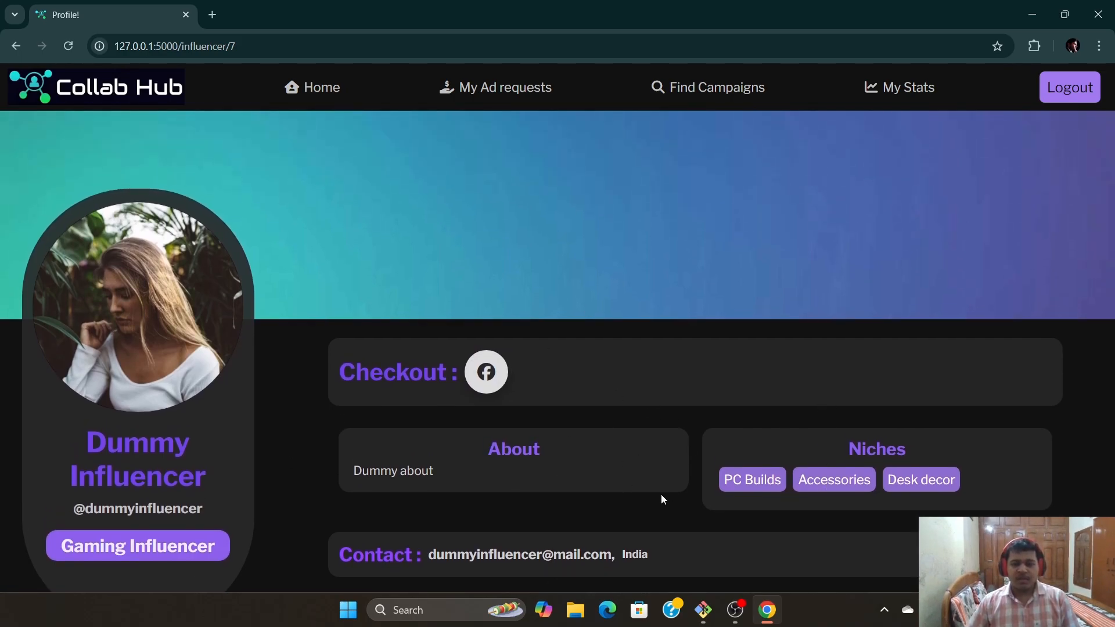
click(308, 87)
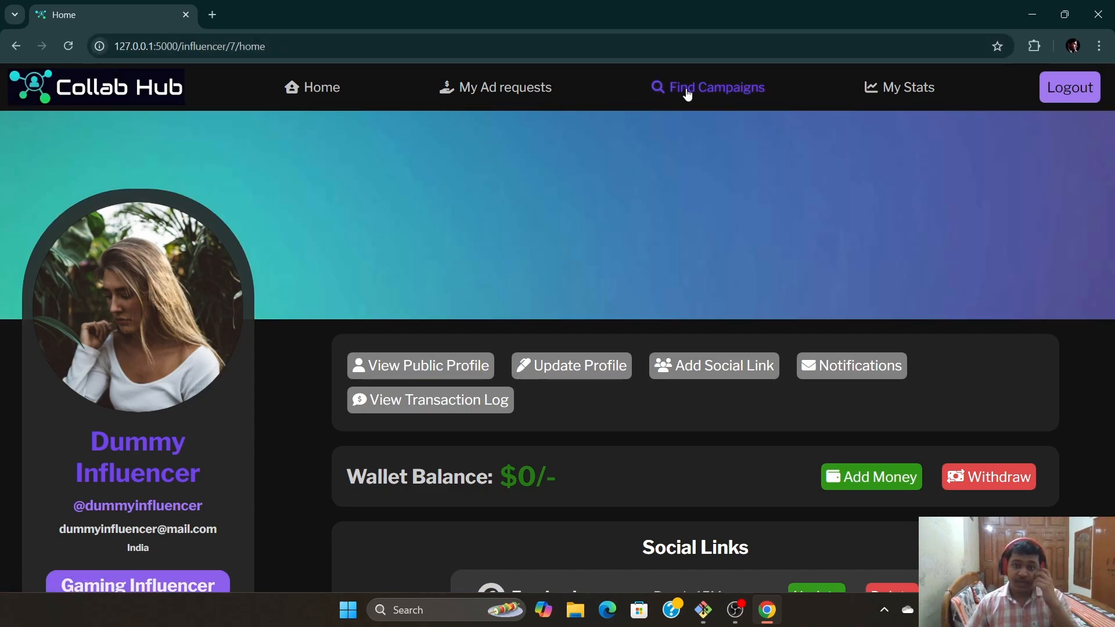
scroll(783, 424, down, 1)
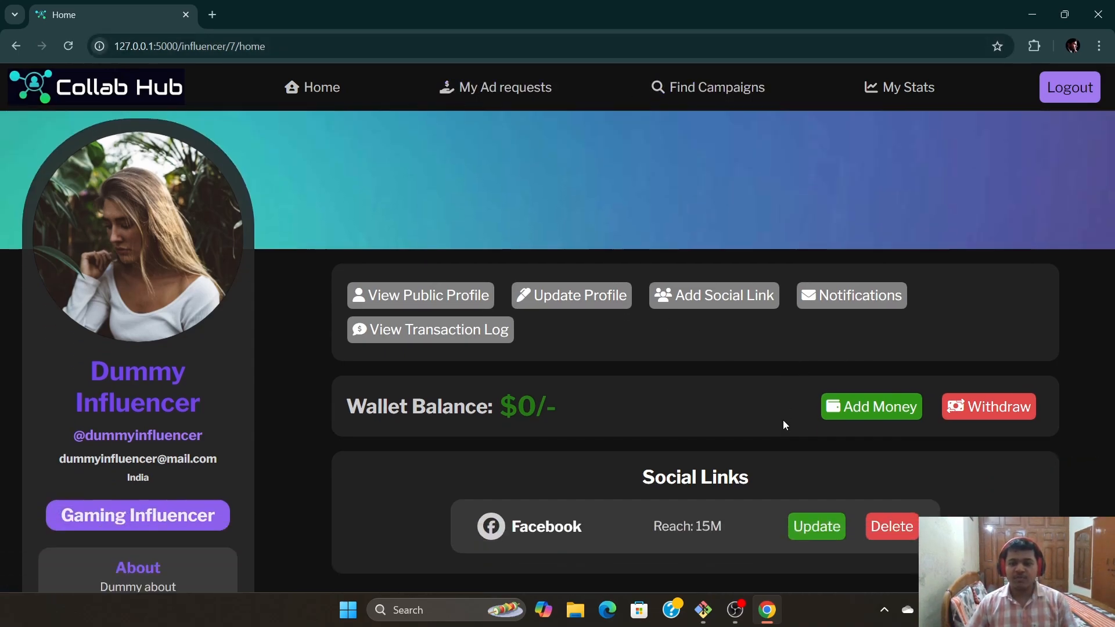
scroll(782, 423, up, 1)
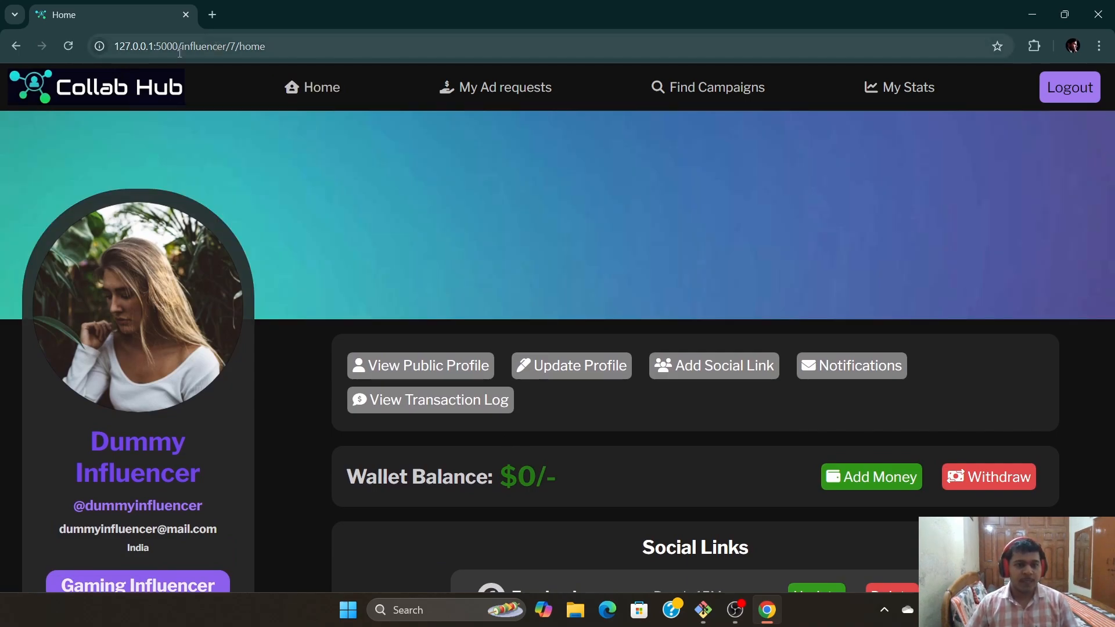
drag(179, 46, 114, 47)
key(ctrl+c)
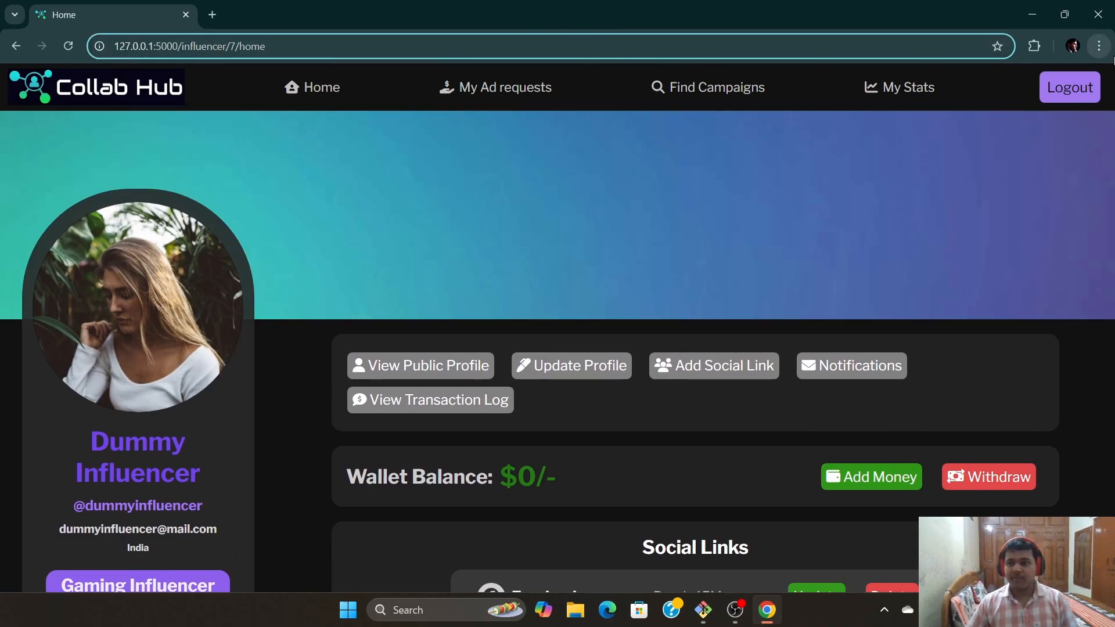
Open 127.0.0.1:5000 in a new incognito window and go to the sign-up form
click(1099, 46)
click(929, 113)
key(ctrl+v)
key(Return)
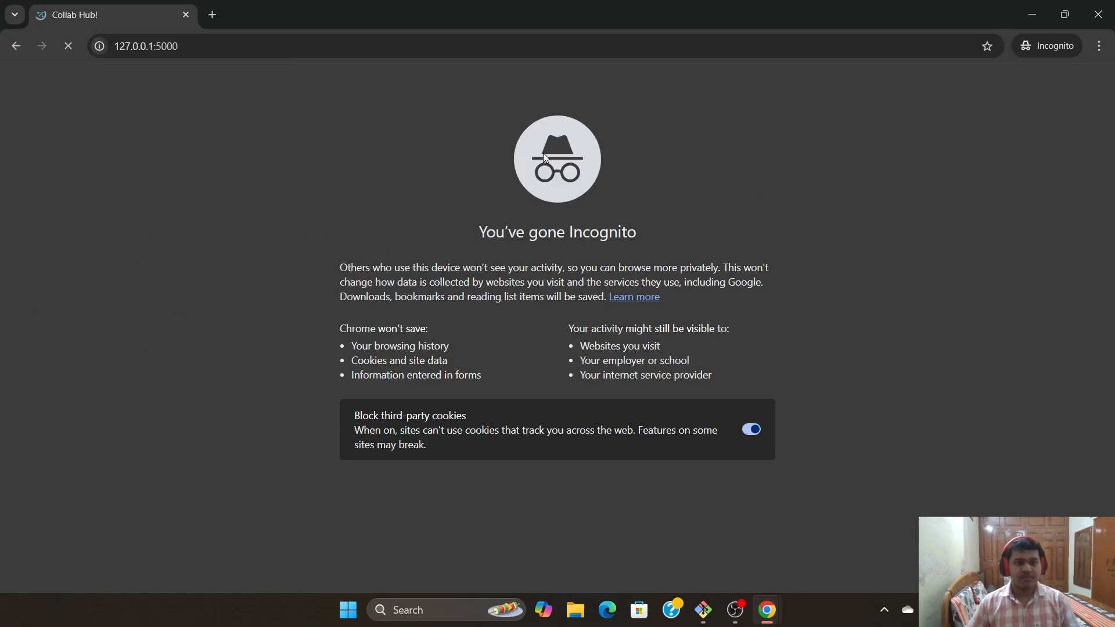
click(1057, 99)
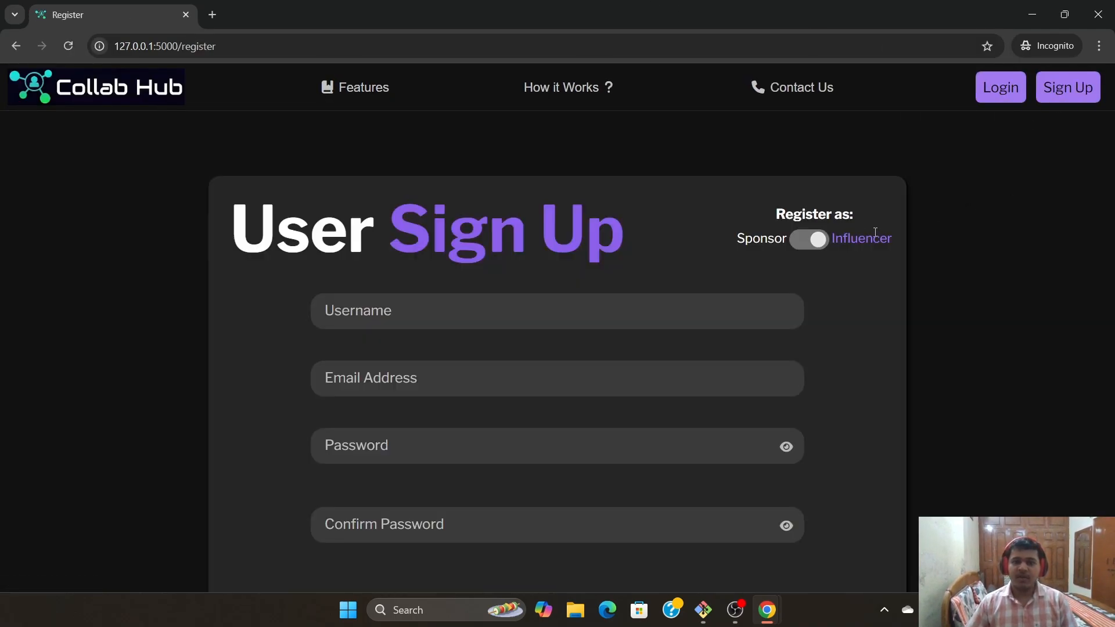
scroll(774, 240, down, 1)
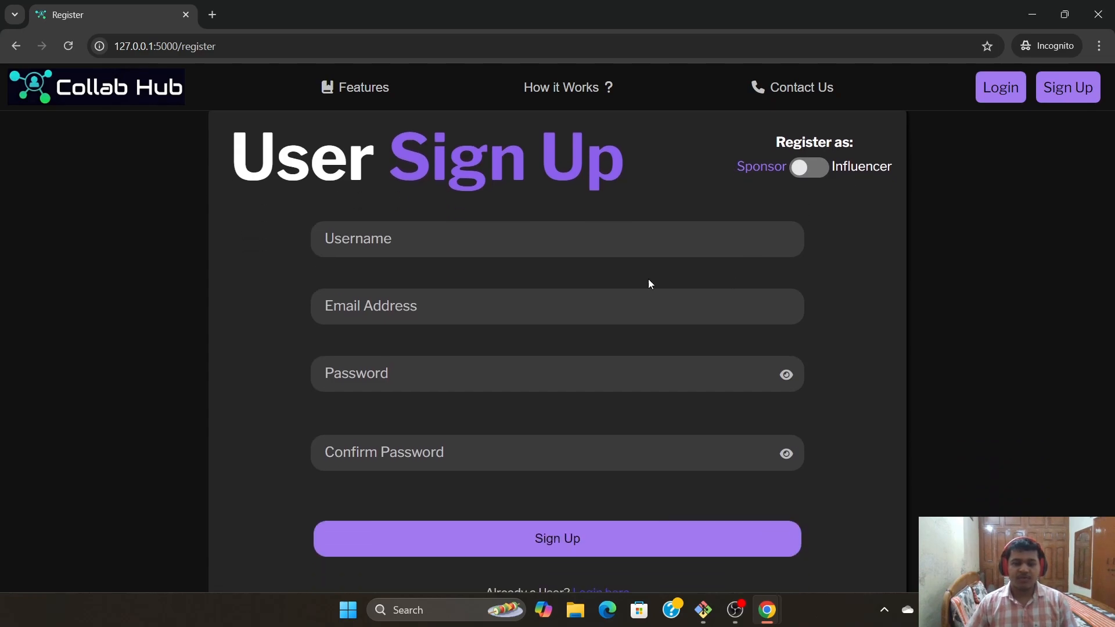
Enter the username 'dummysponsor' and a Gmail address built from it
click(507, 237)
text(dumm)
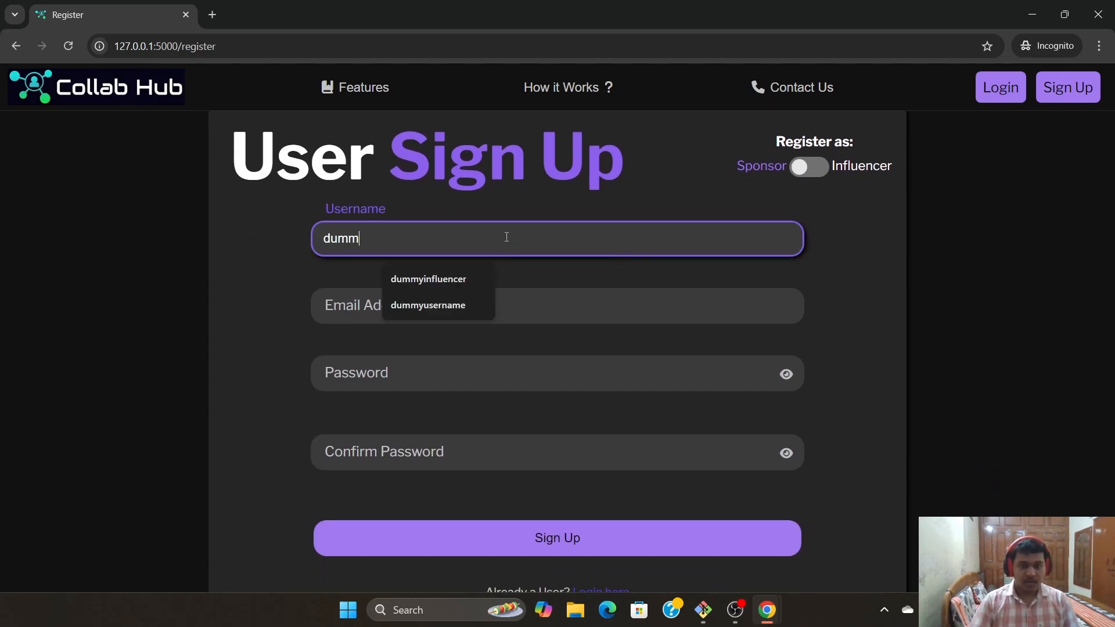
text(ysponsor)
click(420, 315)
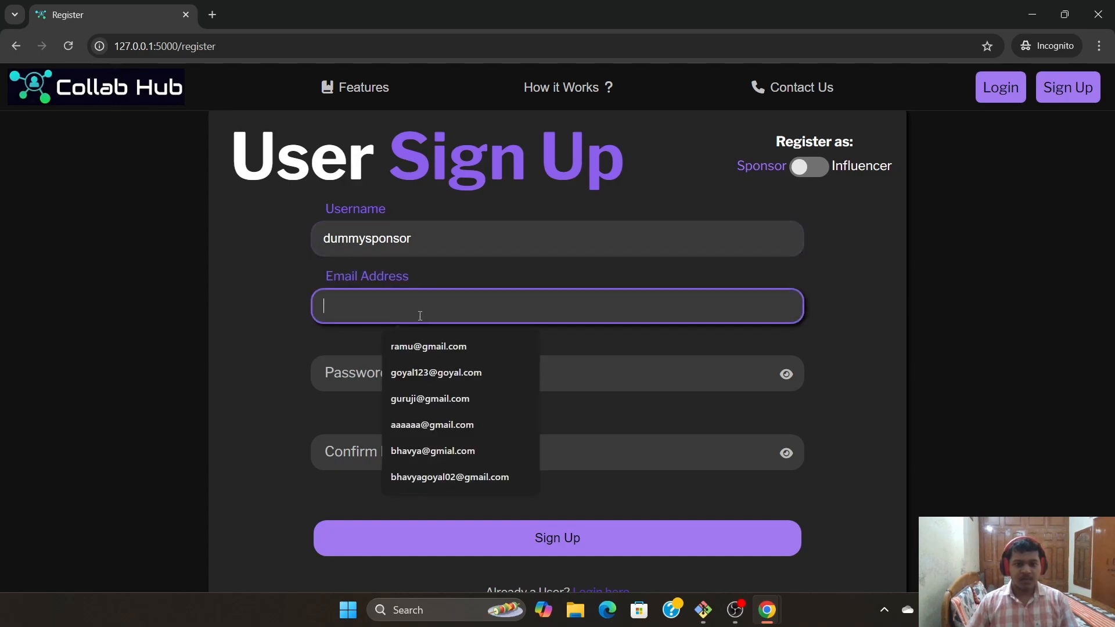
key(shift+Tab)
key(ctrl+c)
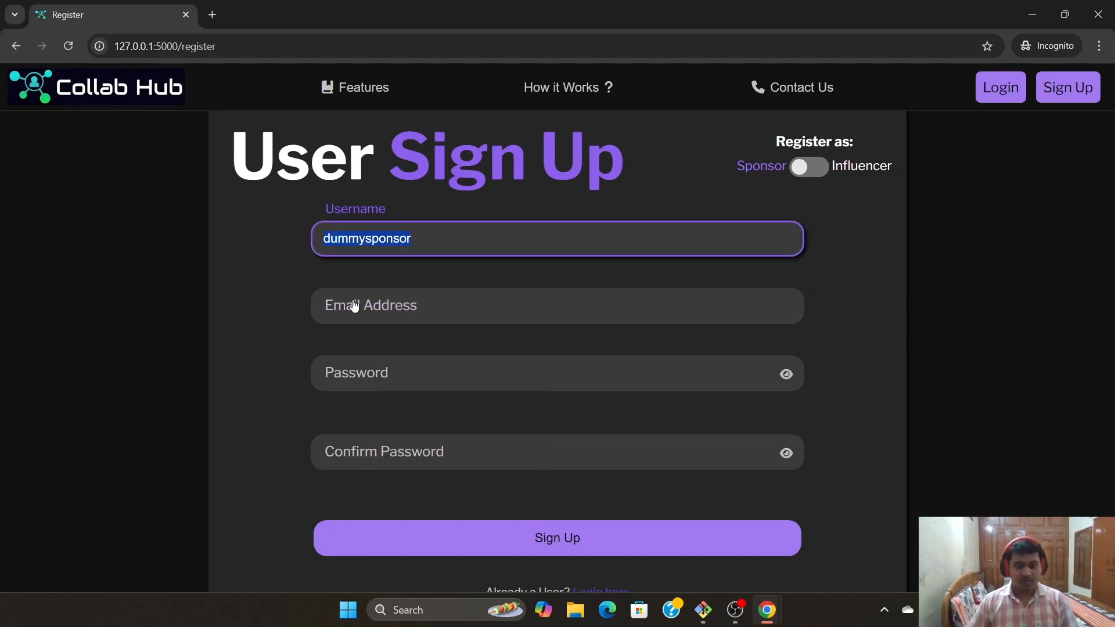
key(Tab)
key(ctrl+v)
text(@gmail)
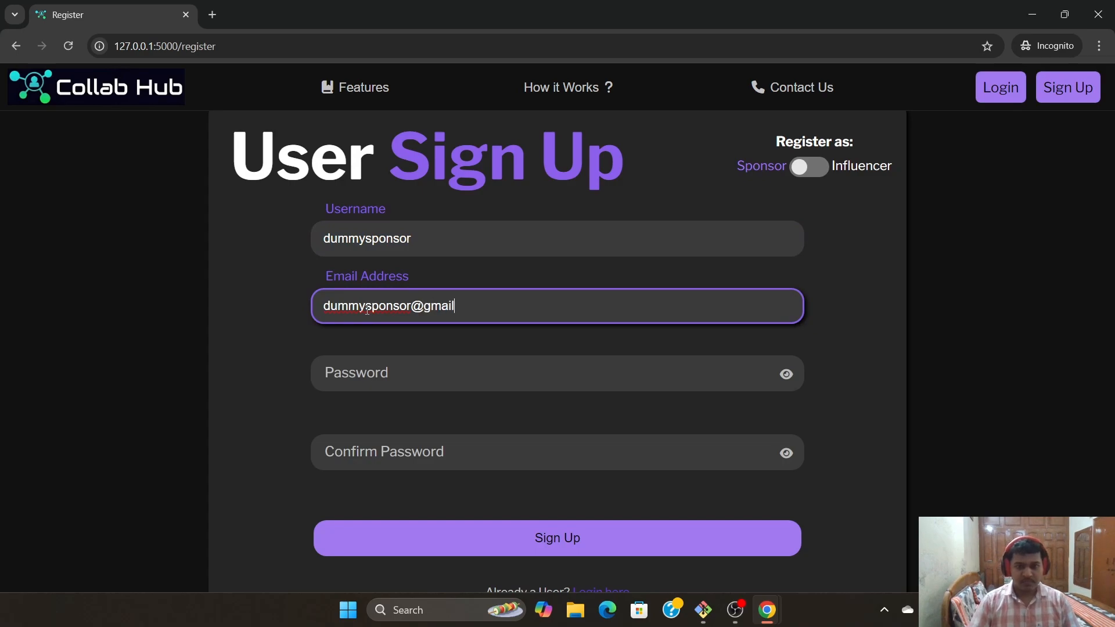
Enter and confirm the password, then submit the sponsor registration
click(331, 370)
text(12)
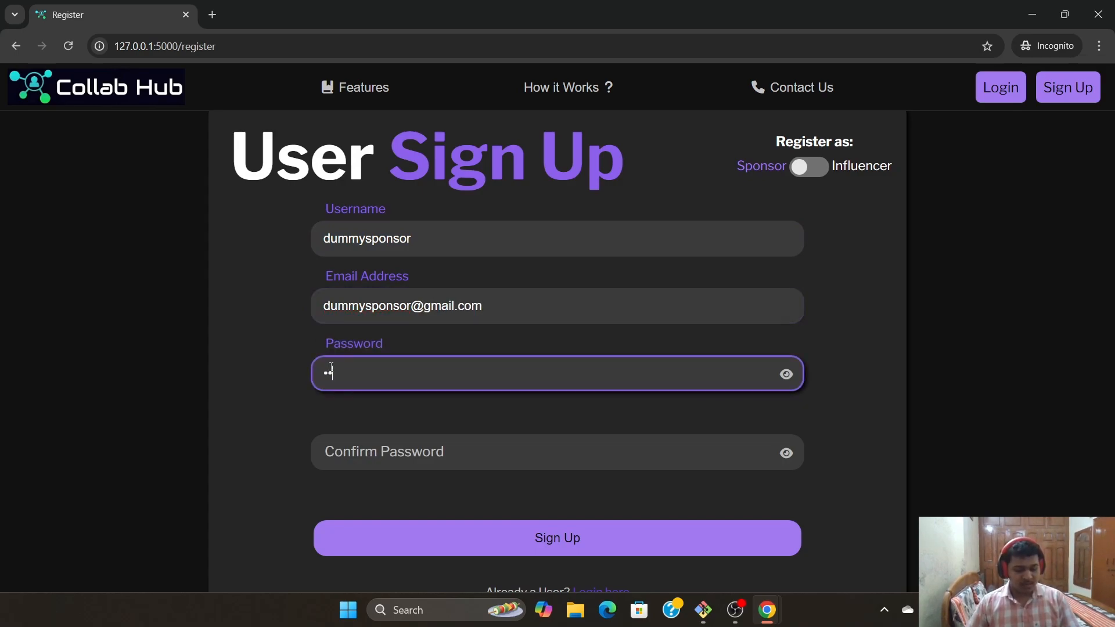
click(786, 374)
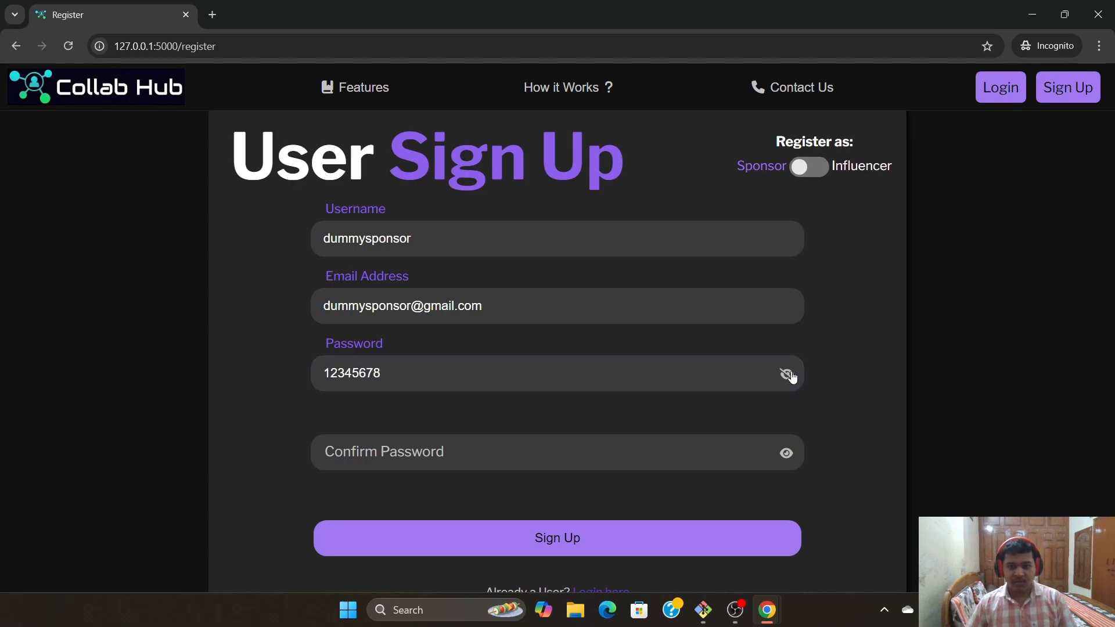
click(786, 374)
click(443, 455)
text(123456)
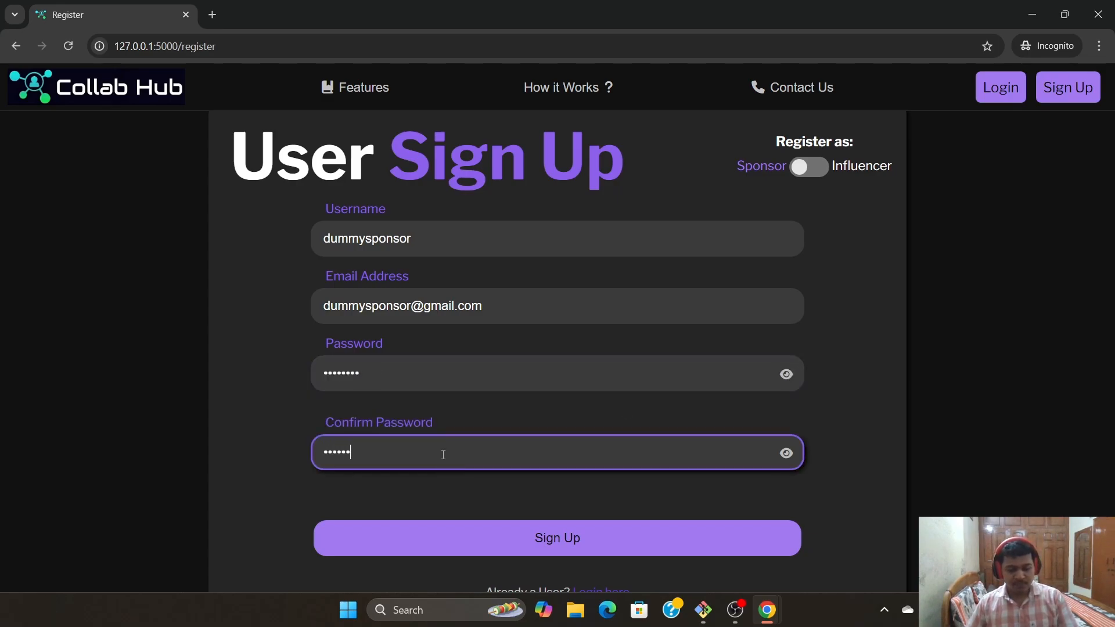
text(78)
click(556, 536)
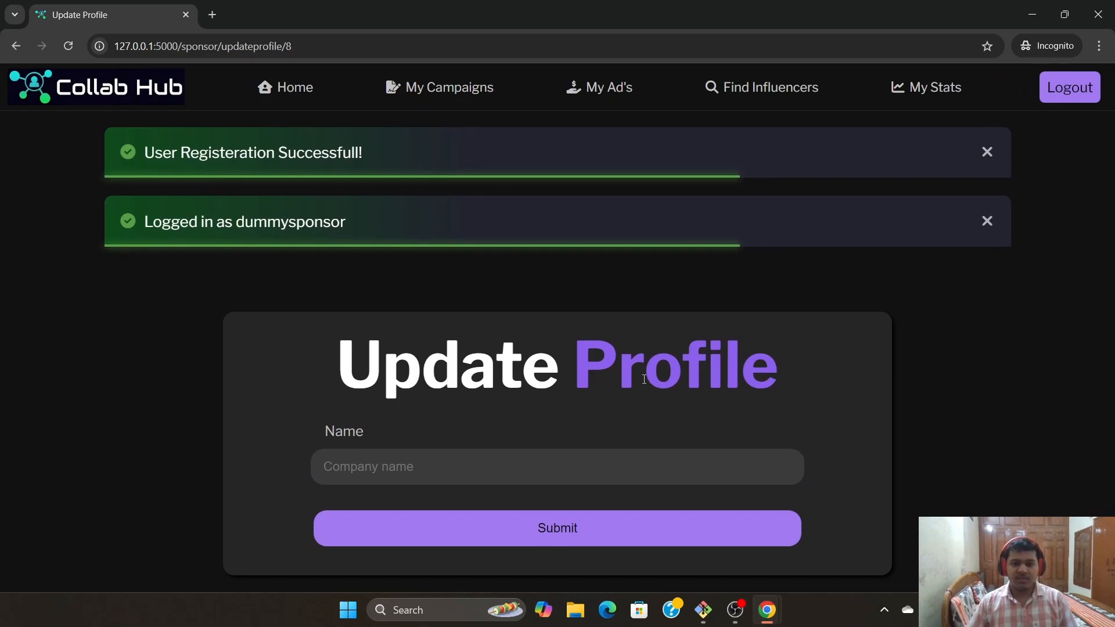
Save the sponsor's company name as Dummy Company
click(515, 416)
text(D)
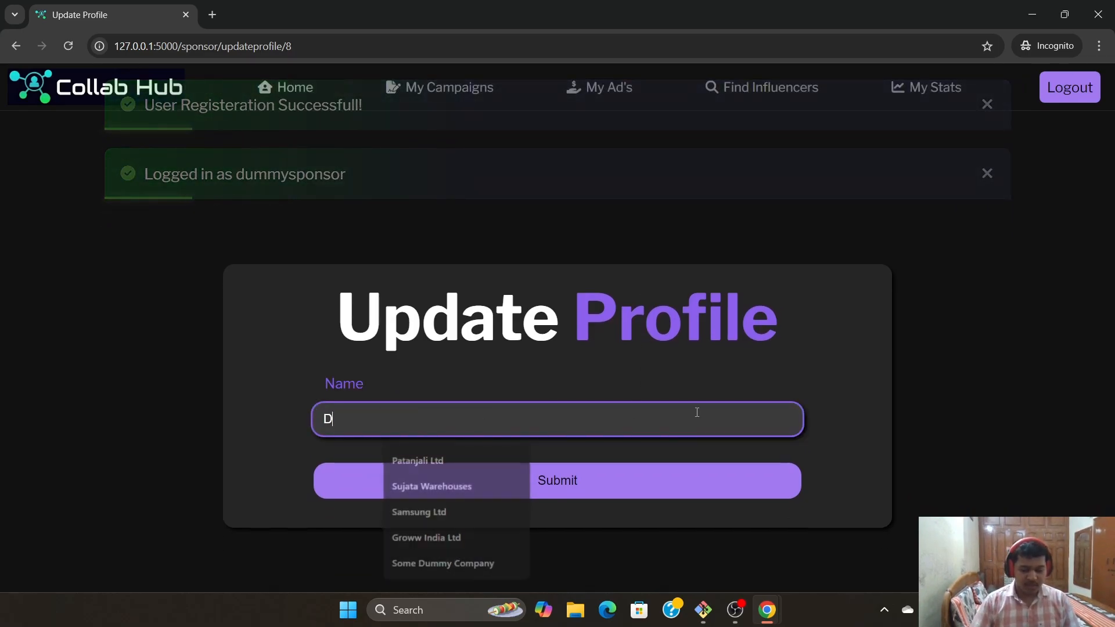
text(ummy Companu)
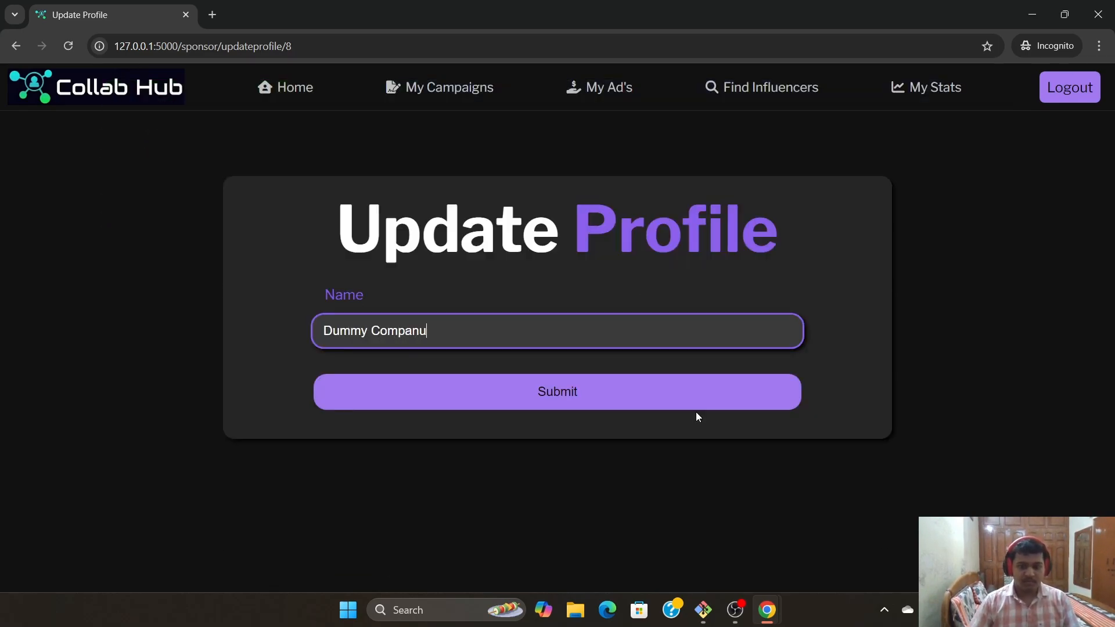
click(523, 404)
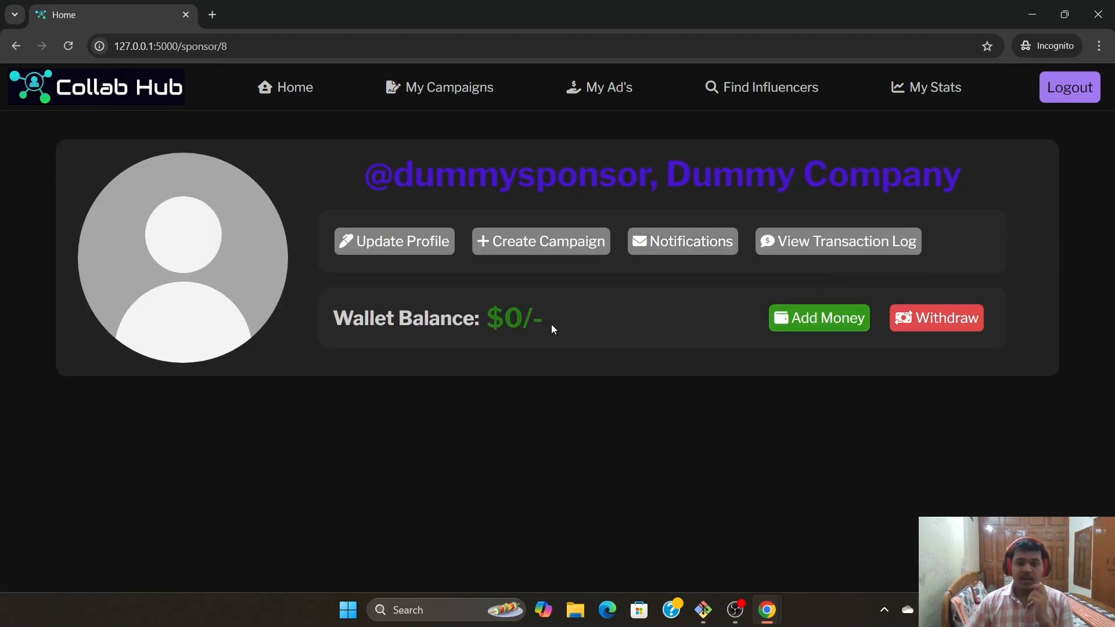
Highlight the Wallet Balance text, then bring up the Add Wallet Money form
drag(339, 320, 558, 321)
click(557, 321)
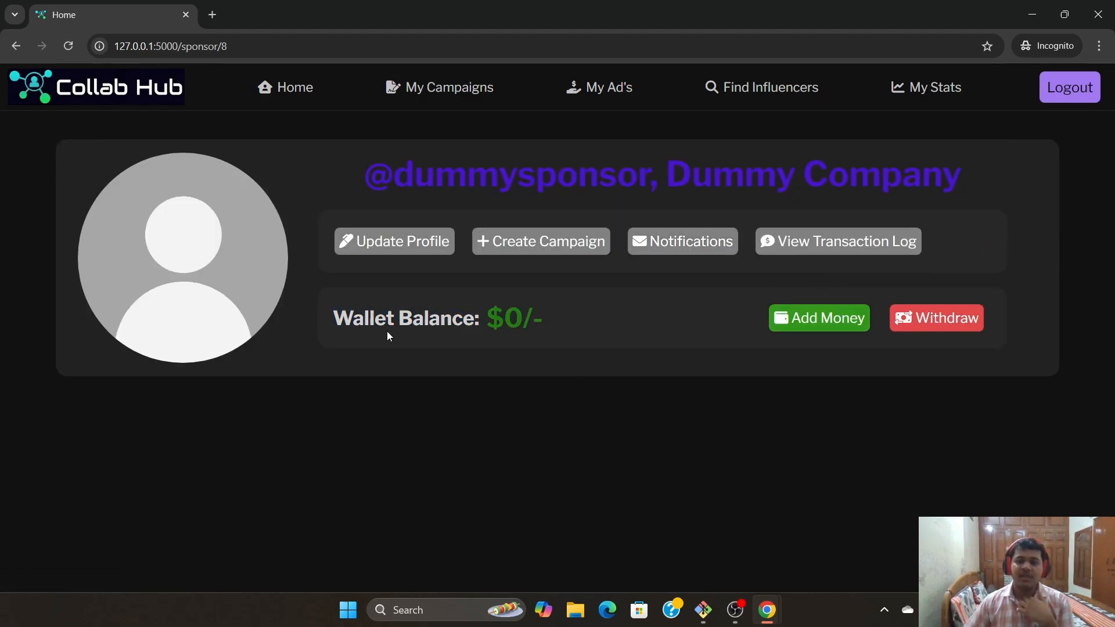
drag(323, 317, 508, 319)
click(583, 325)
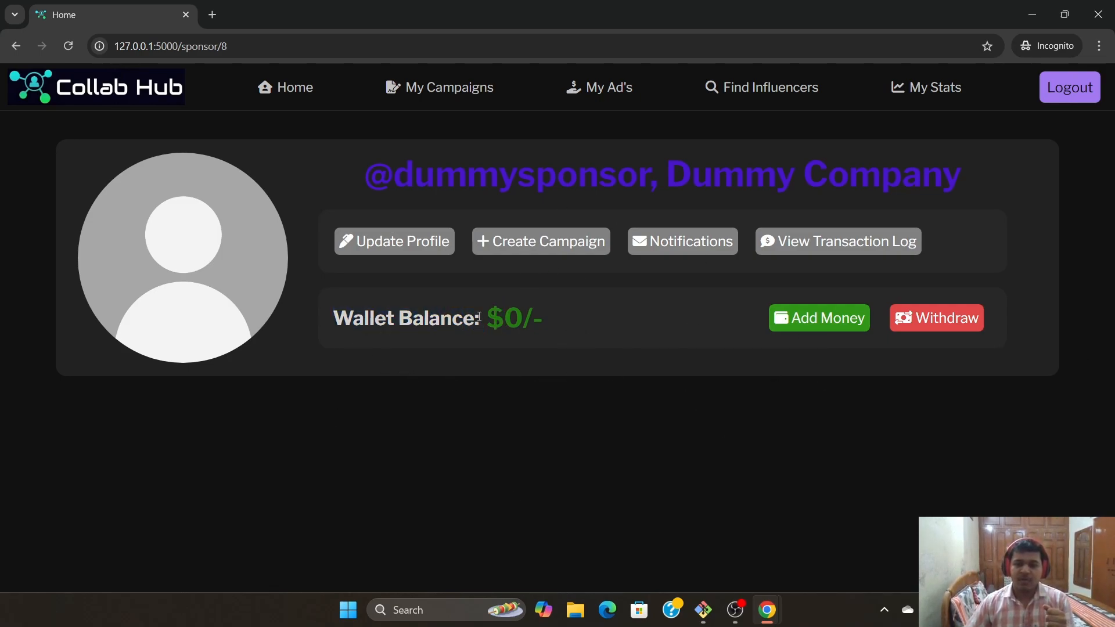
click(812, 321)
Top up the wallet with 15000 via a UPI ID, close the confirmation, and open Withdraw
click(394, 330)
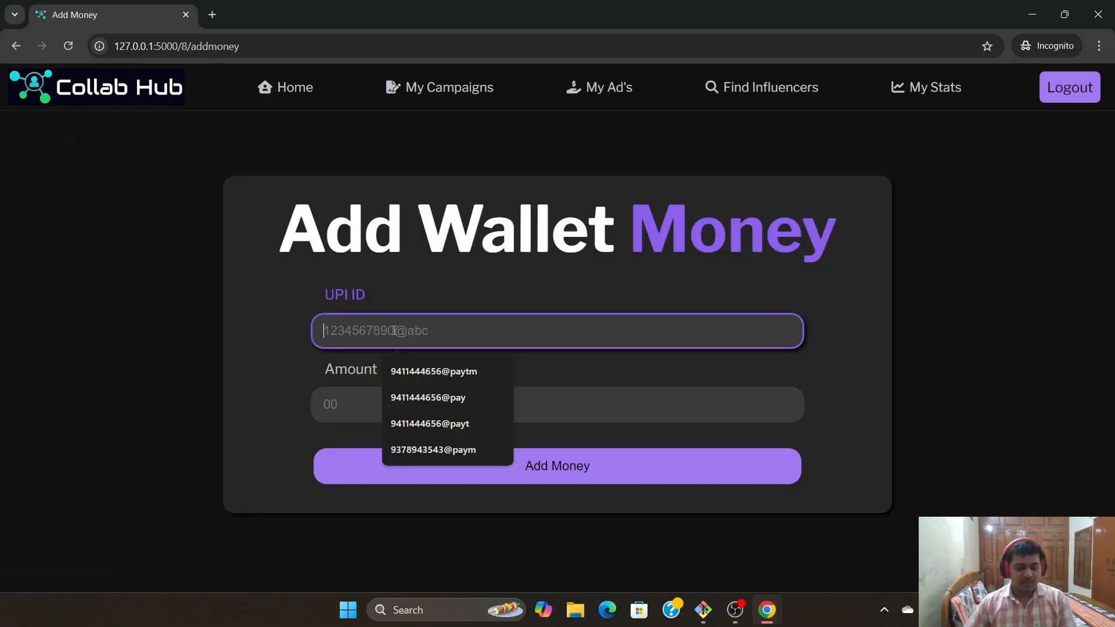
text(1111111111)
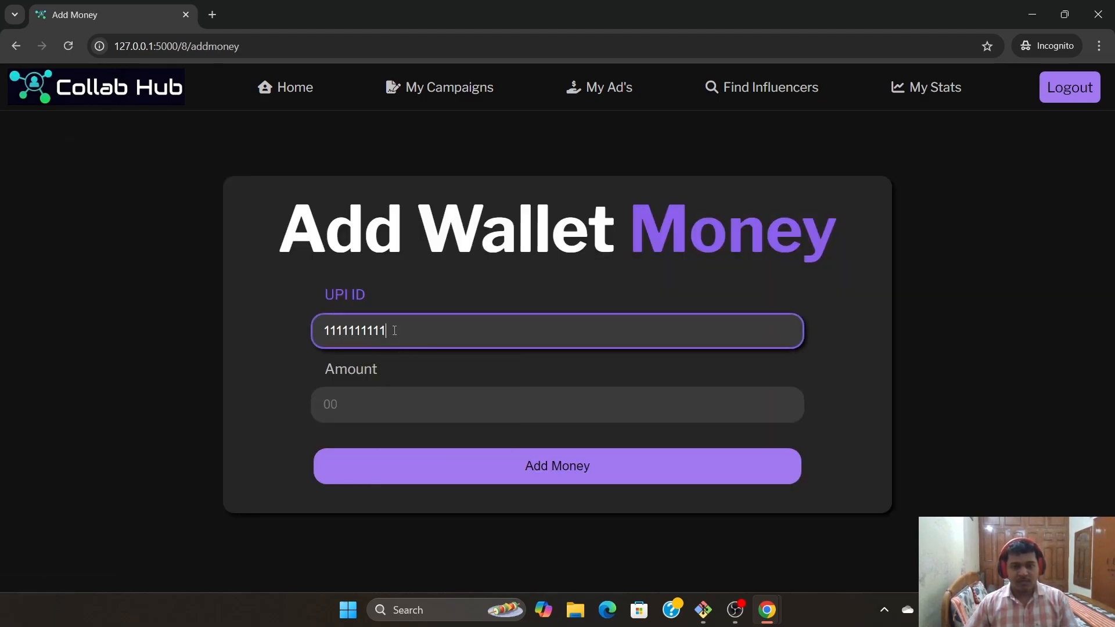
text(@pay)
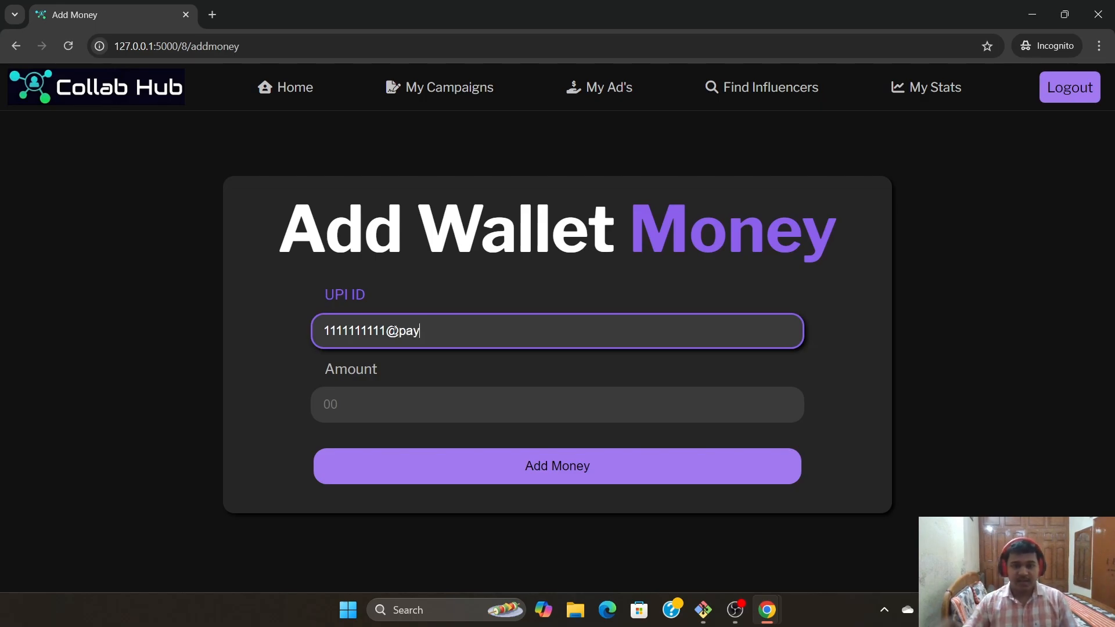
click(426, 393)
text(15000)
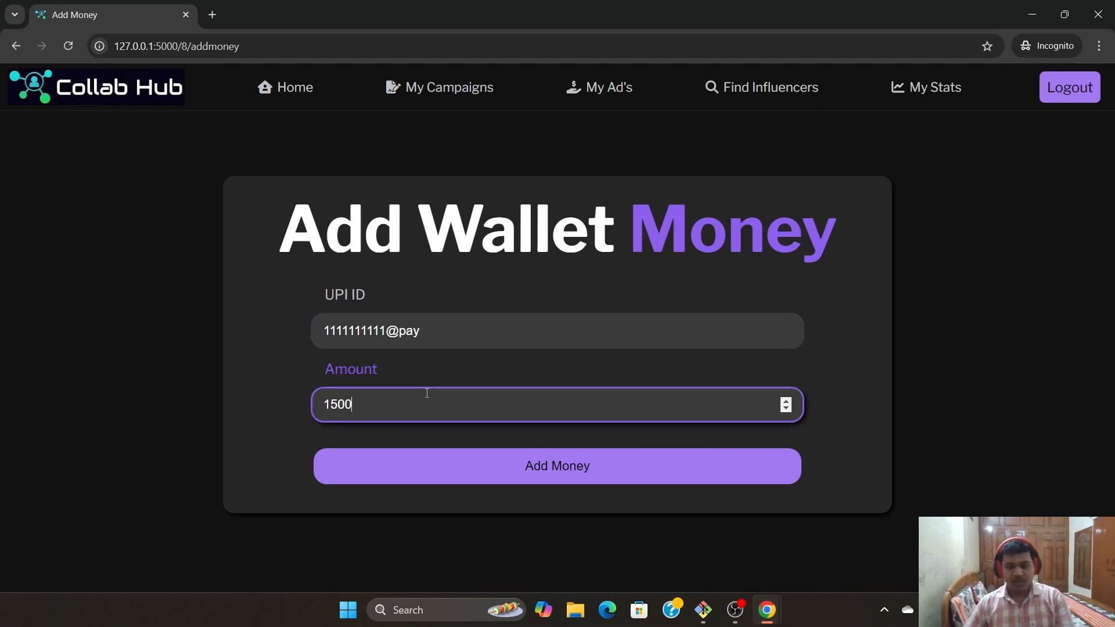
click(557, 465)
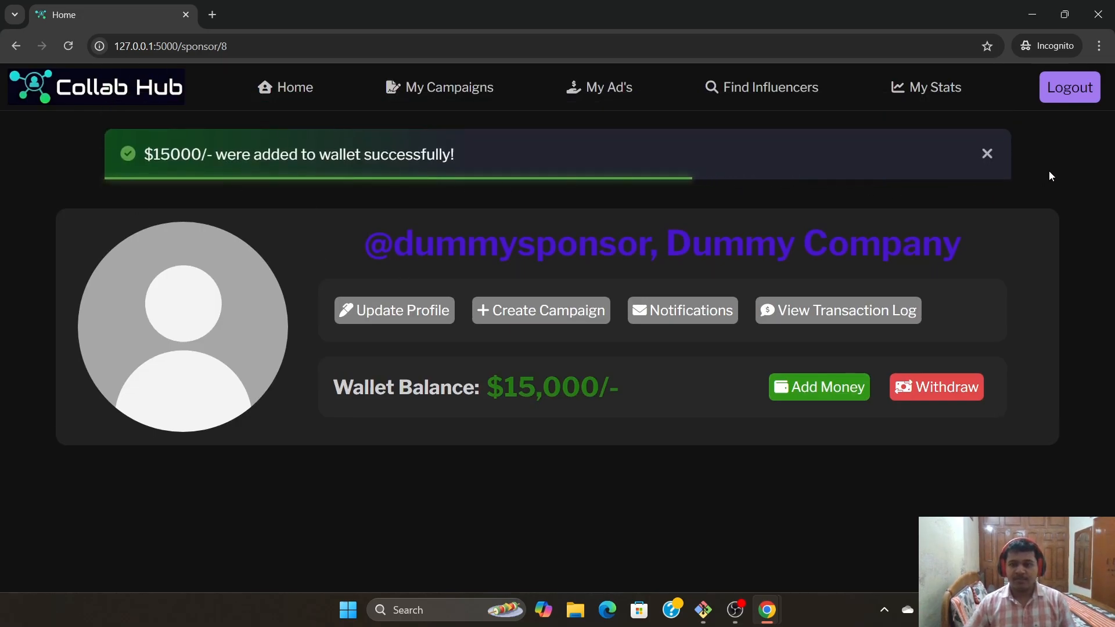
click(986, 153)
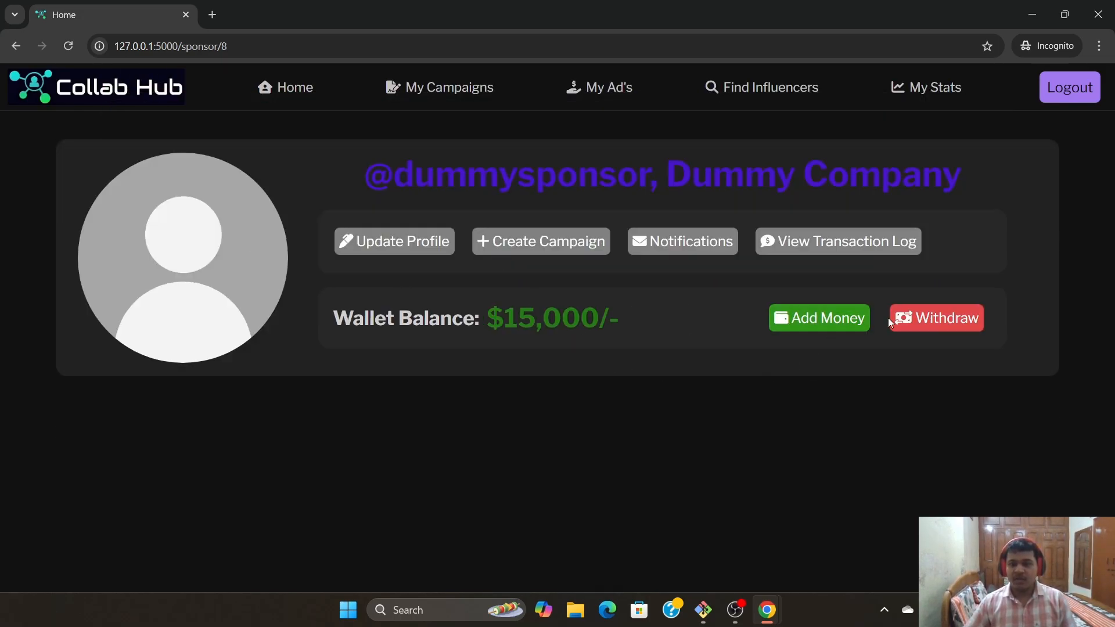
click(966, 319)
Try to withdraw 160000 from the wallet to a UPI ID; the request fails
scroll(639, 377, down, 2)
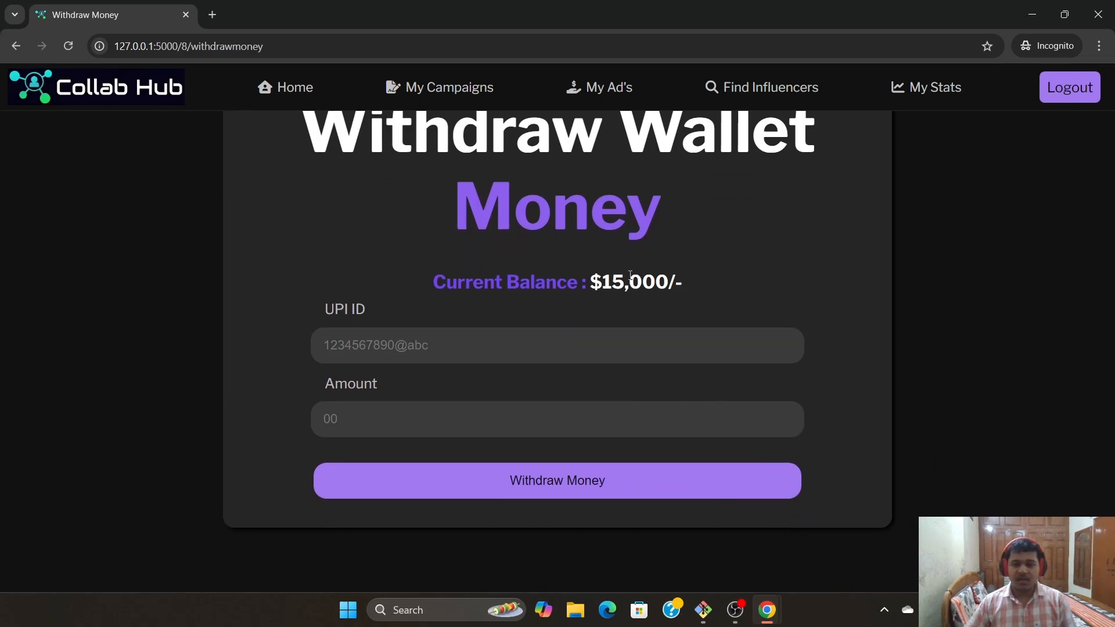
click(378, 333)
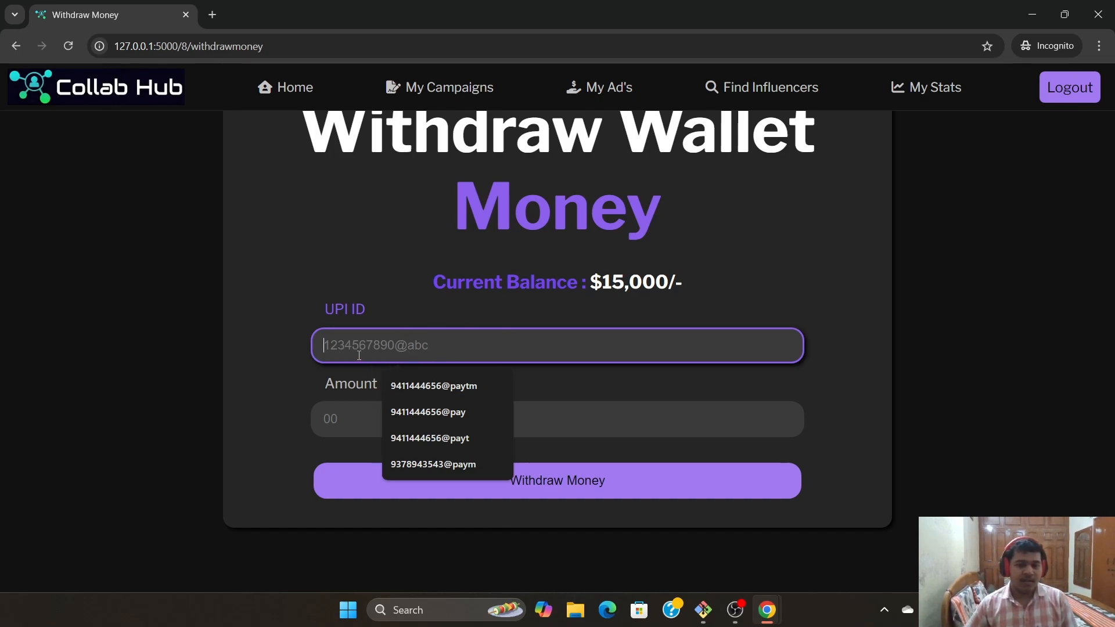
text(11111)
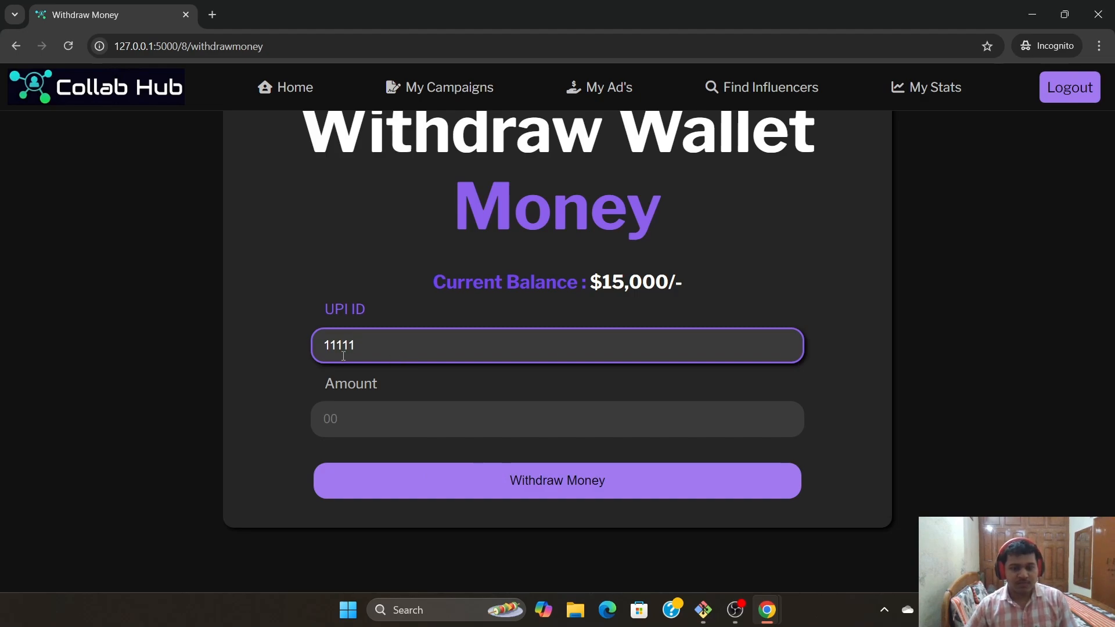
text(11111@pay)
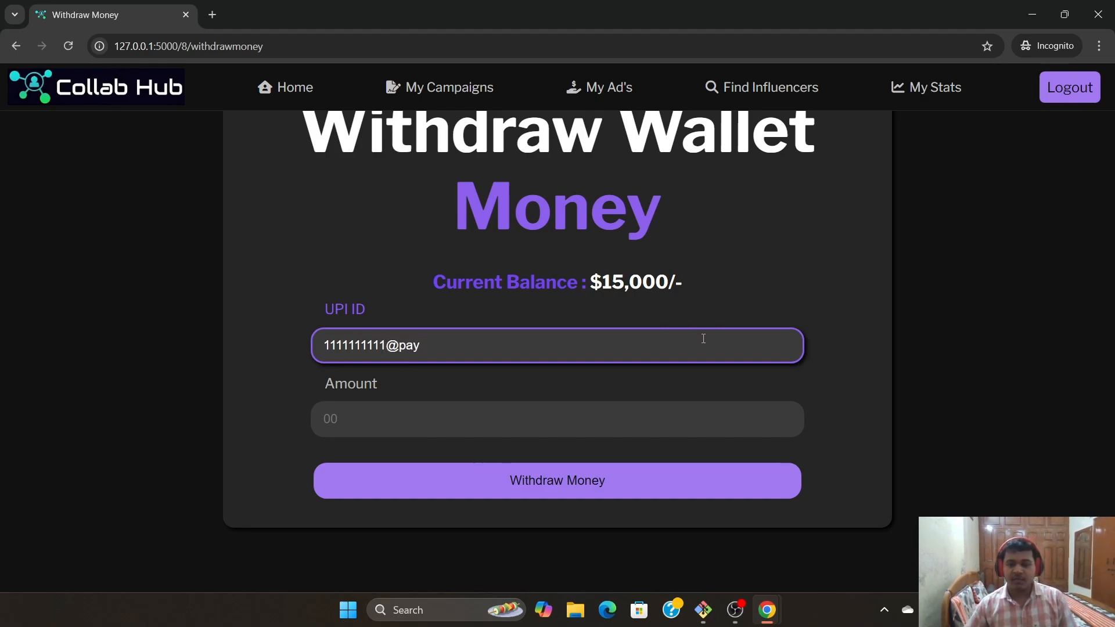
click(423, 412)
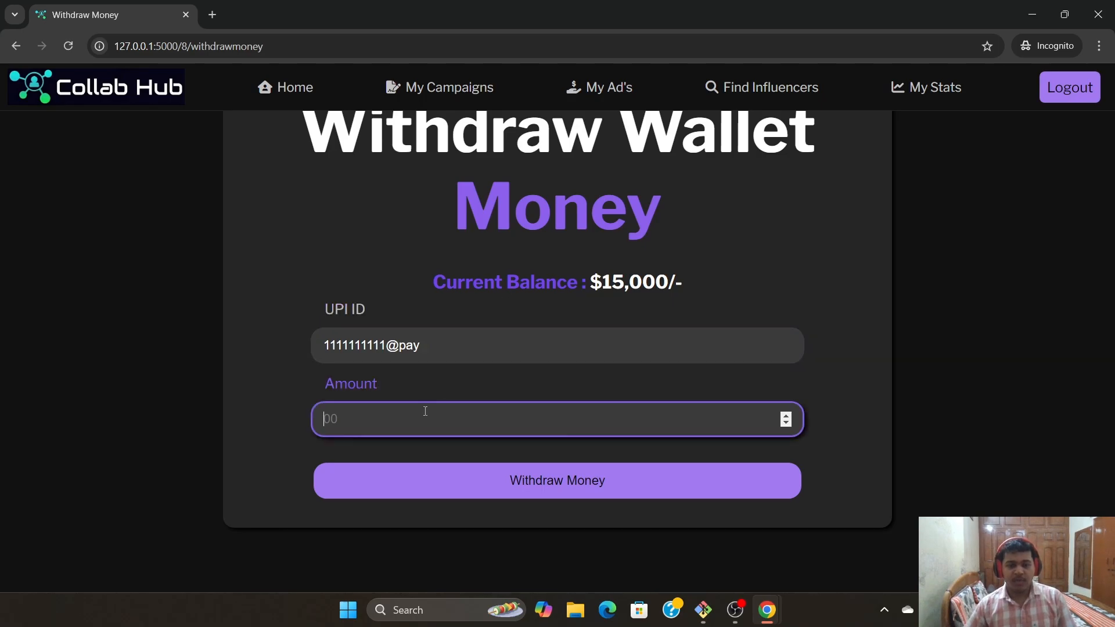
text(160000)
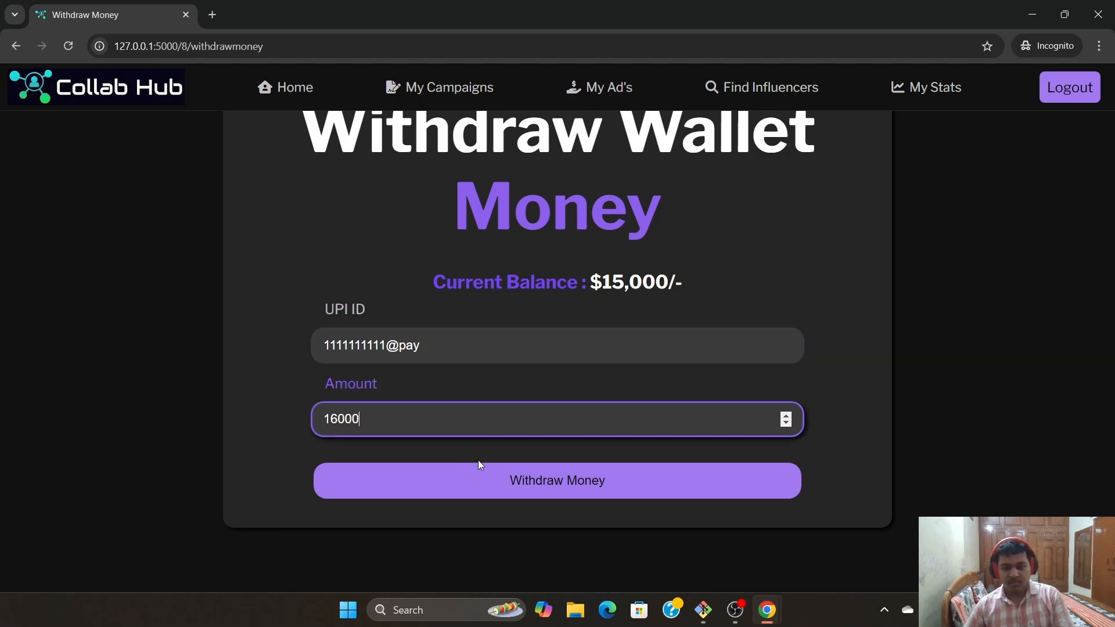
click(475, 466)
Withdraw 2000 to the corrected UPI ID, leaving the wallet at $13,000
click(418, 363)
text(11)
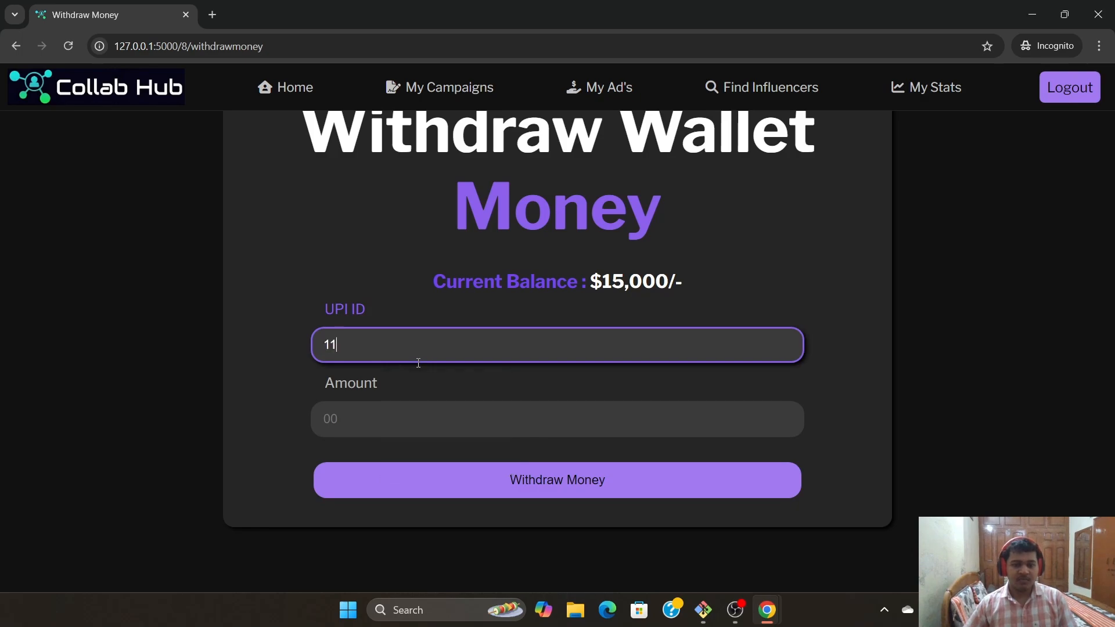
text(11111111@paytm)
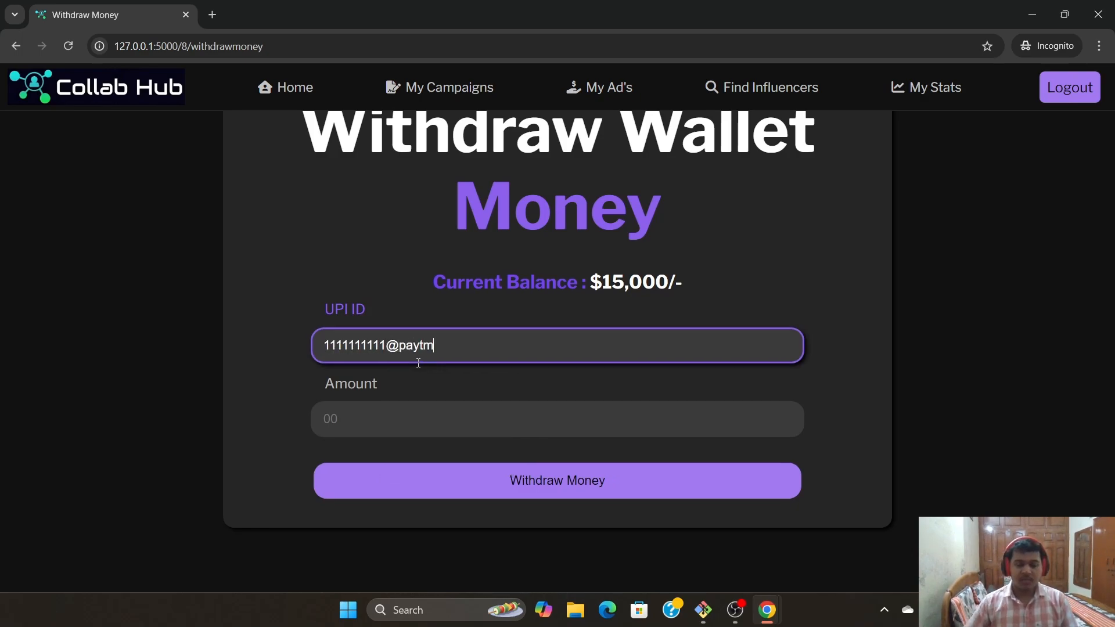
click(510, 426)
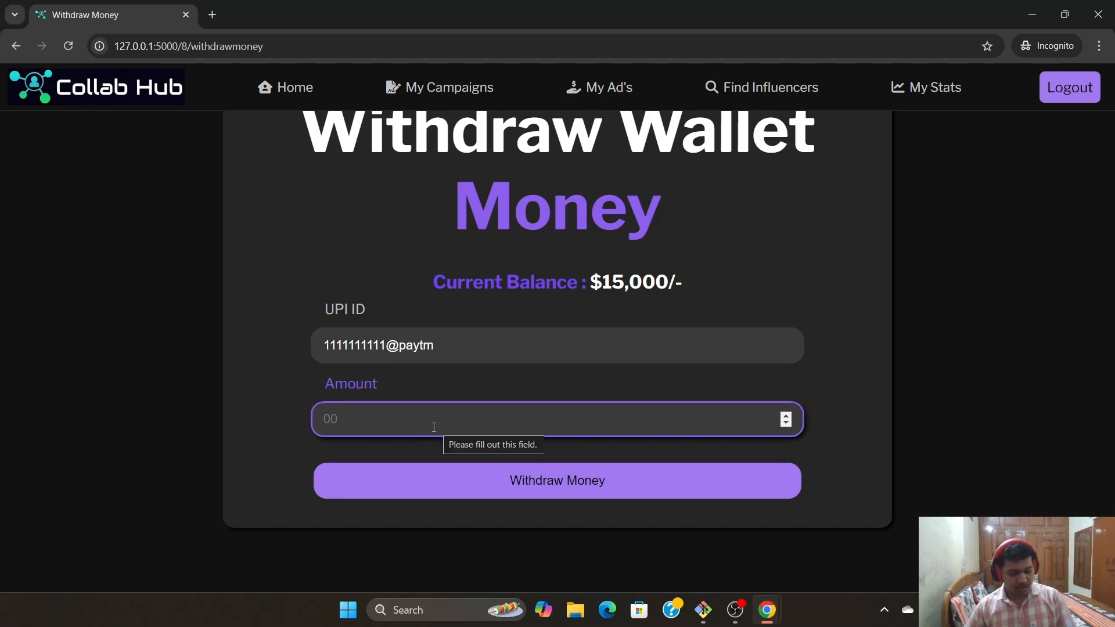
text(2000)
click(436, 476)
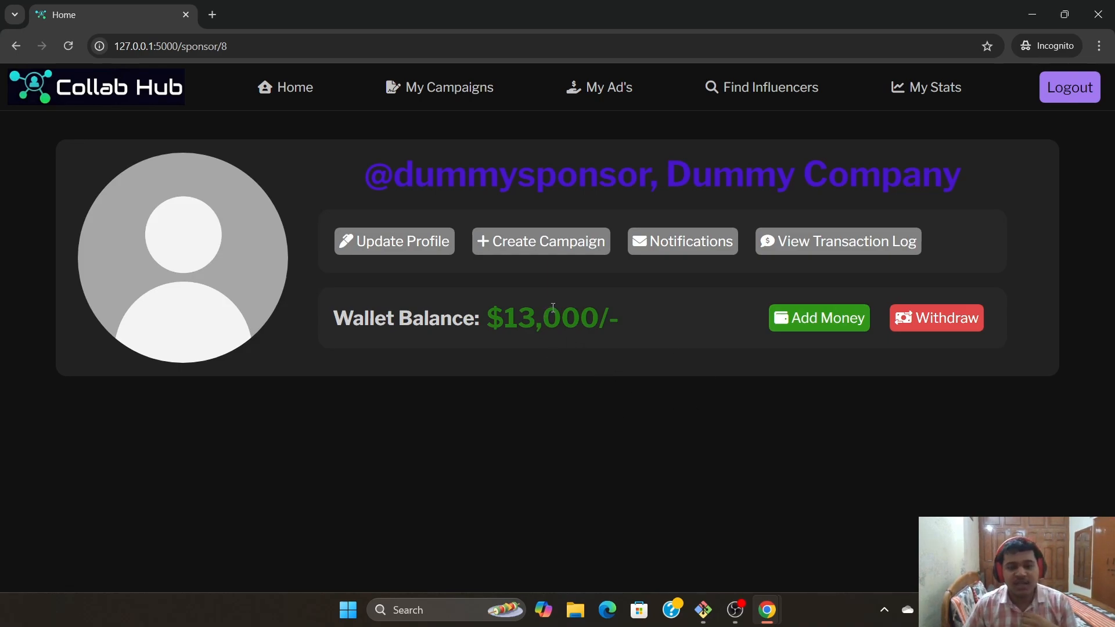
Start a public campaign named 'Dummy Campaign' with description 'Dummy desc.'
click(557, 232)
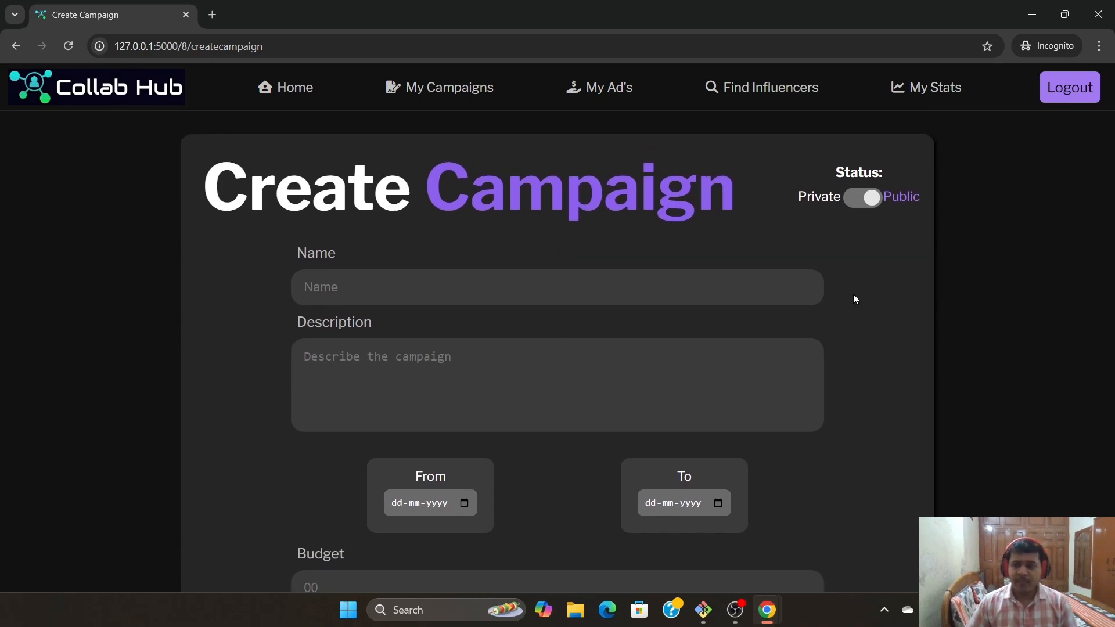
click(858, 244)
click(858, 244)
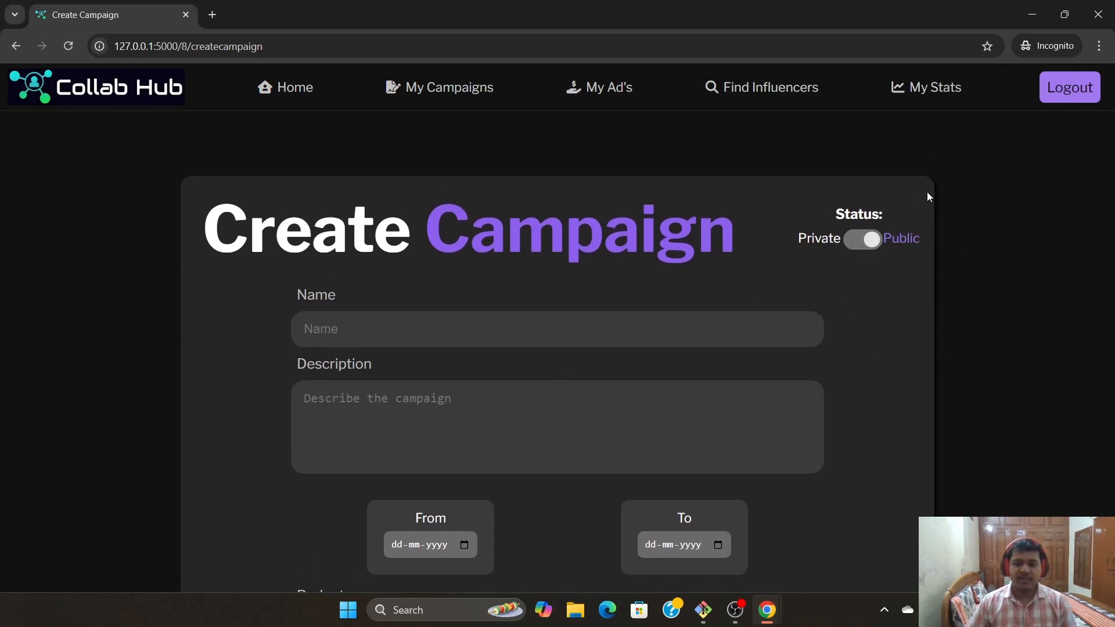
scroll(602, 306, down, 1)
click(488, 260)
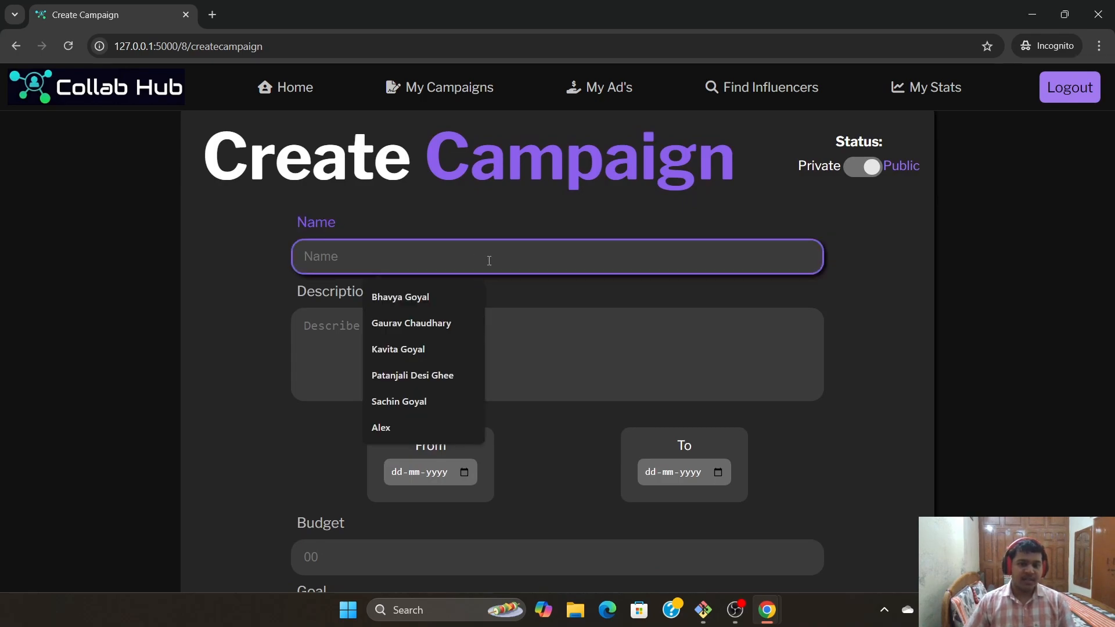
text(Dummy Cam)
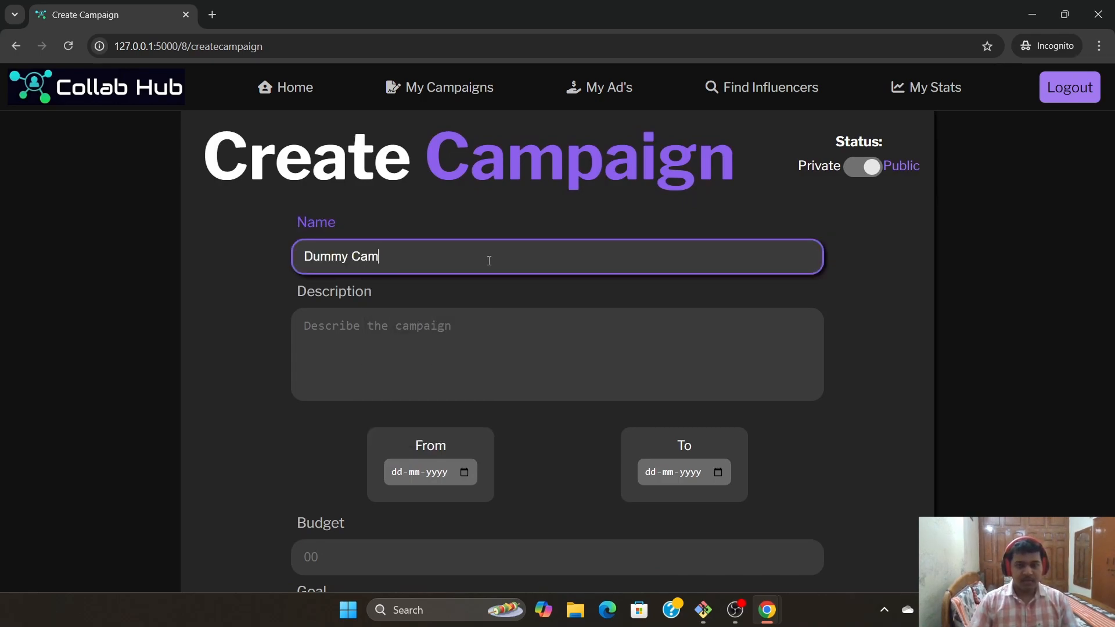
text(paign)
click(465, 339)
scroll(440, 318, down, 2)
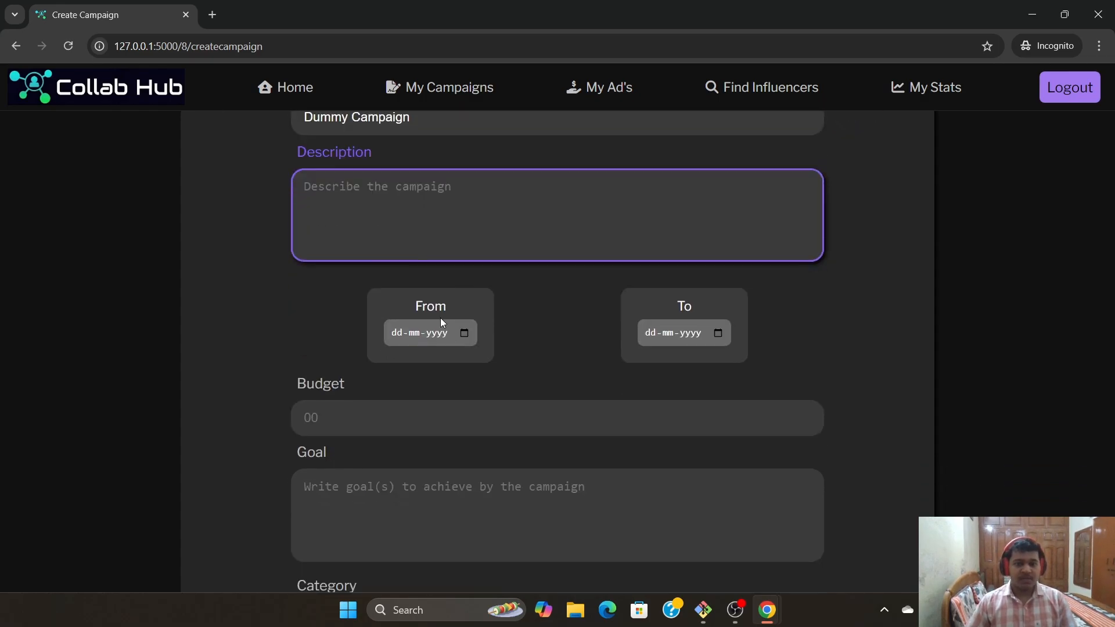
scroll(600, 332, up, 2)
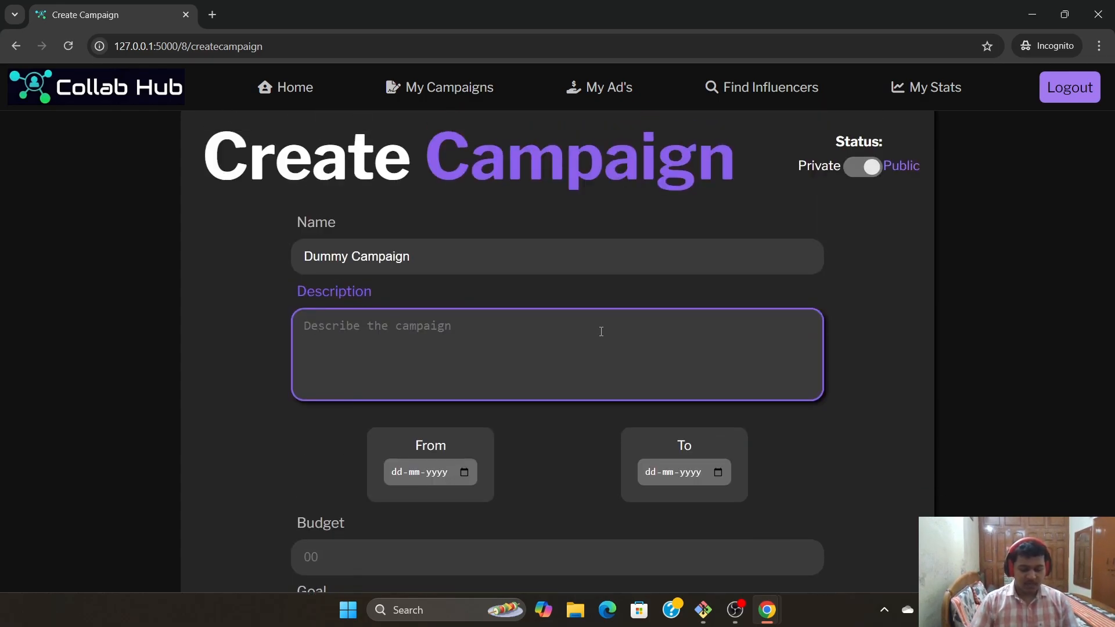
text(Dummy desc)
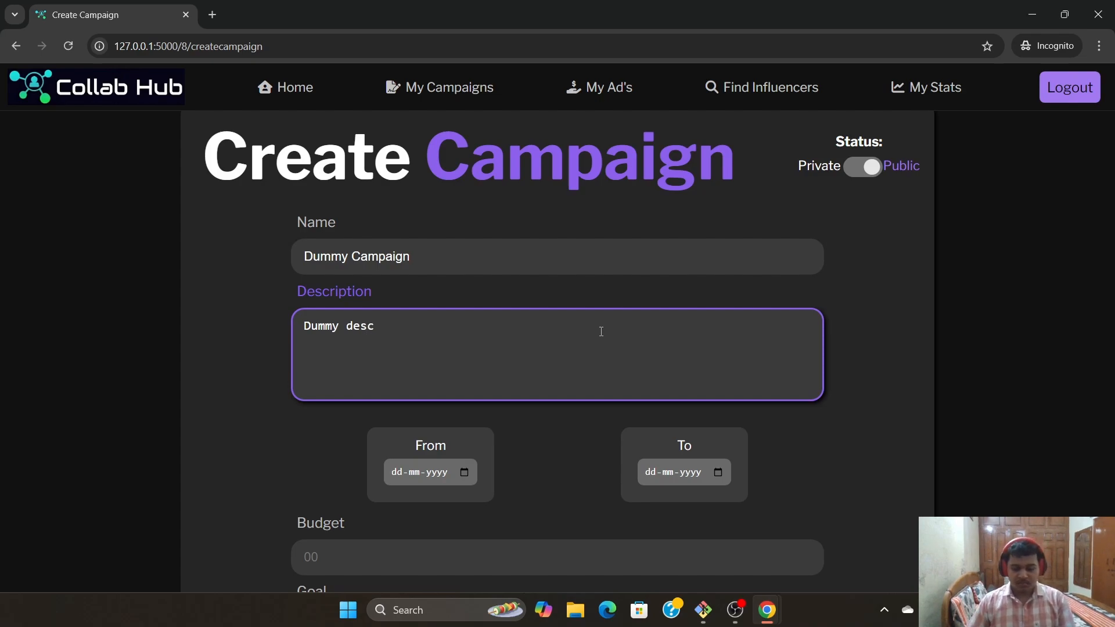
text(.)
Set dates 28-07-2024 to 10-08-2024, budget 10000 and goal 'Dummy goal'
scroll(470, 382, down, 2)
click(463, 326)
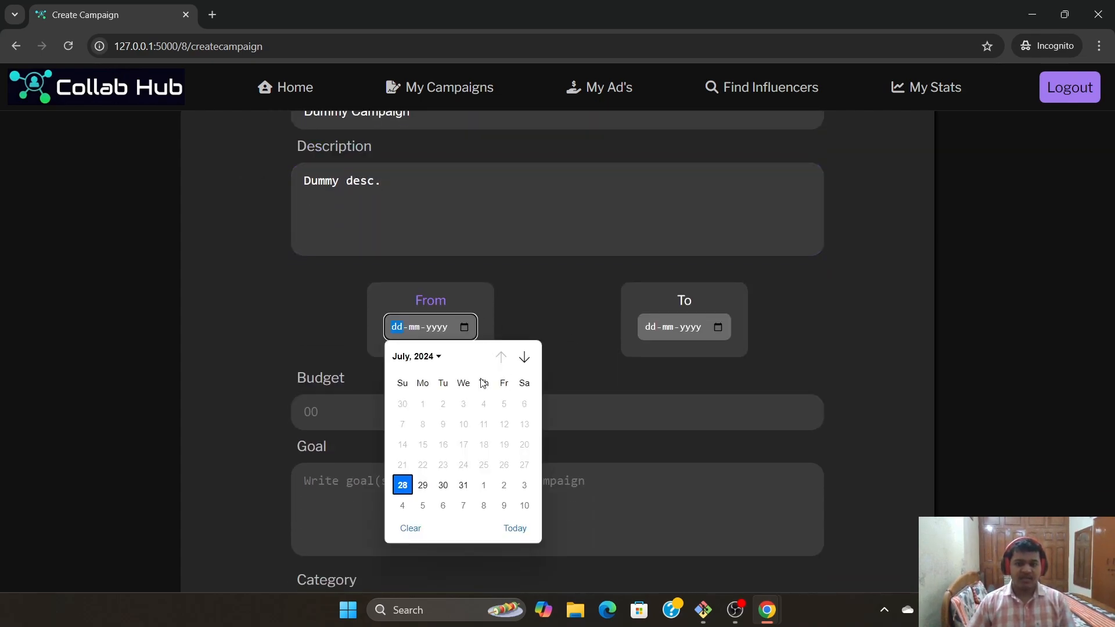
click(405, 492)
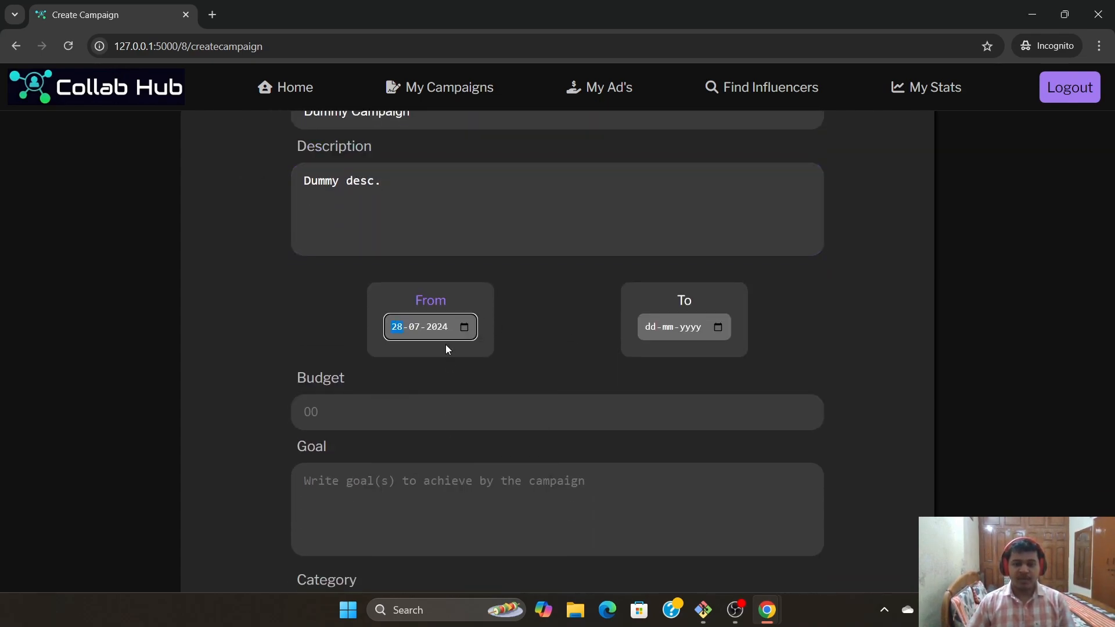
click(728, 332)
click(782, 502)
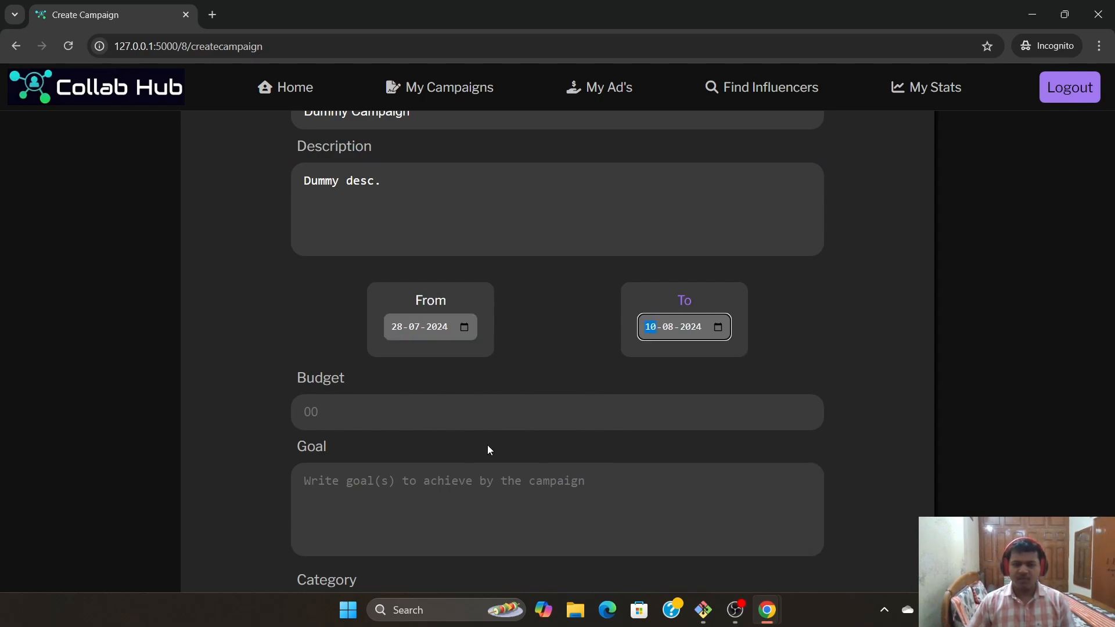
scroll(486, 444, down, 2)
click(443, 260)
text(100)
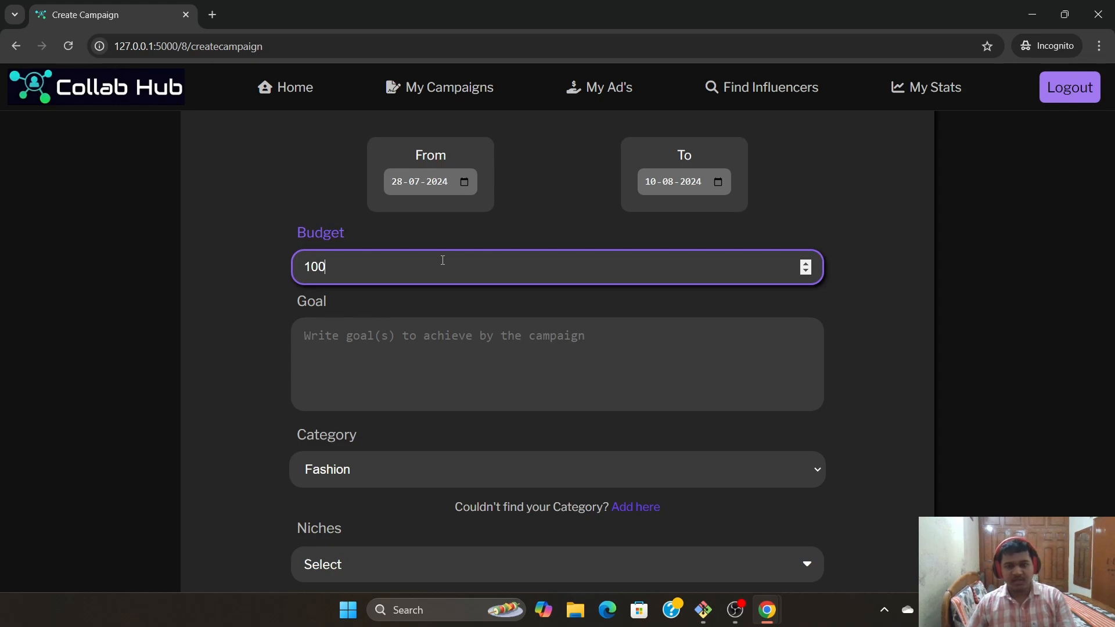
text(00)
click(400, 361)
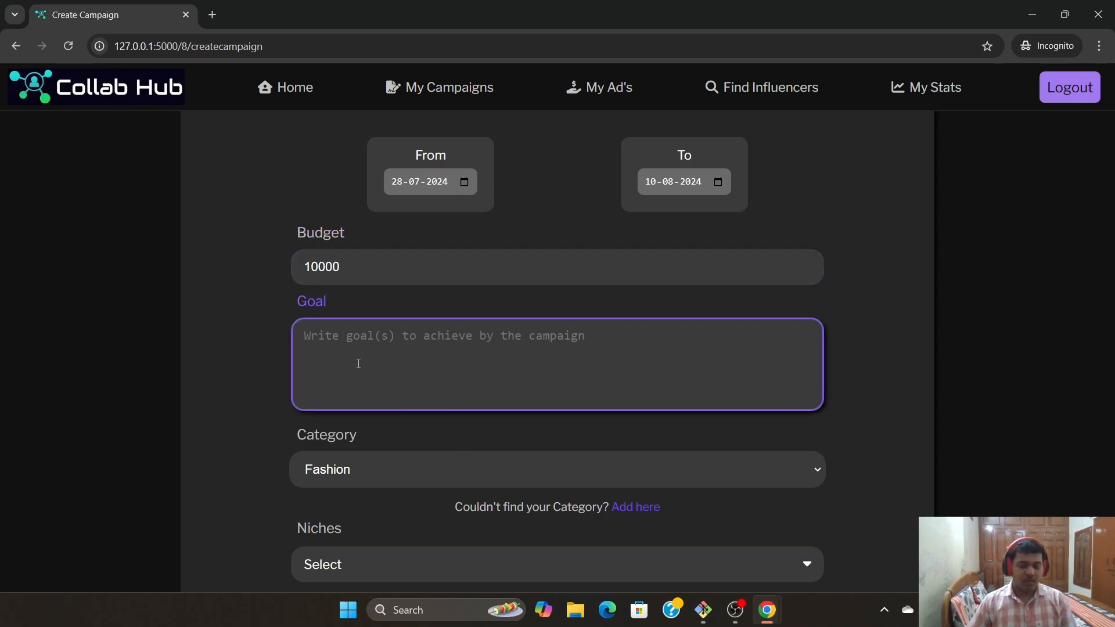
text(Dummy goal)
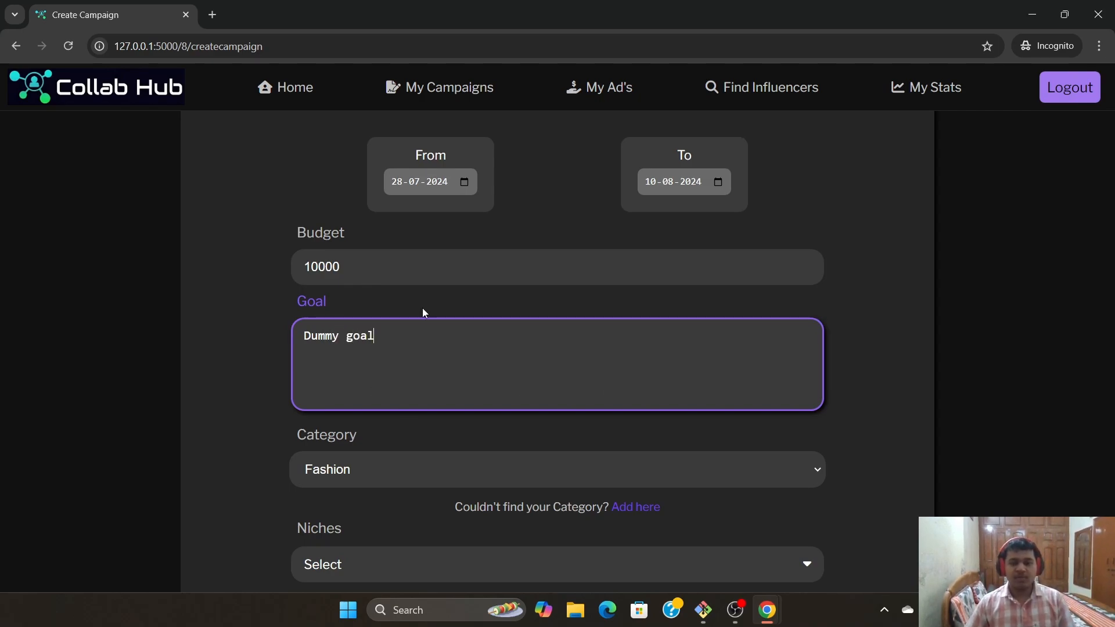
Choose the Gaming category and add PC Builds and Desk decor niches
scroll(631, 420, down, 2)
click(819, 325)
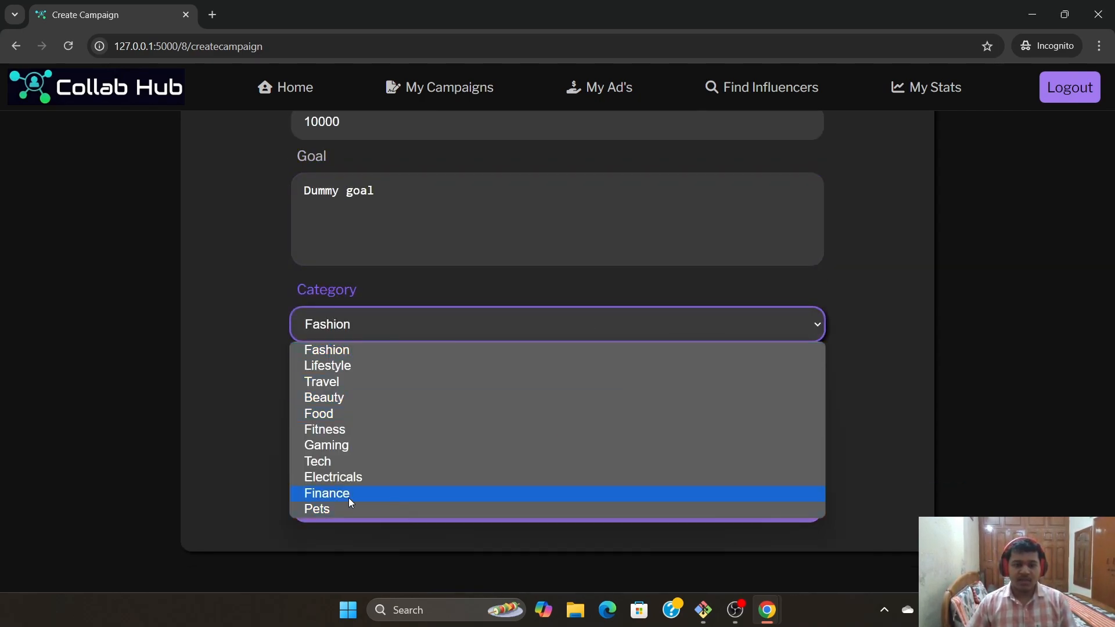
click(337, 444)
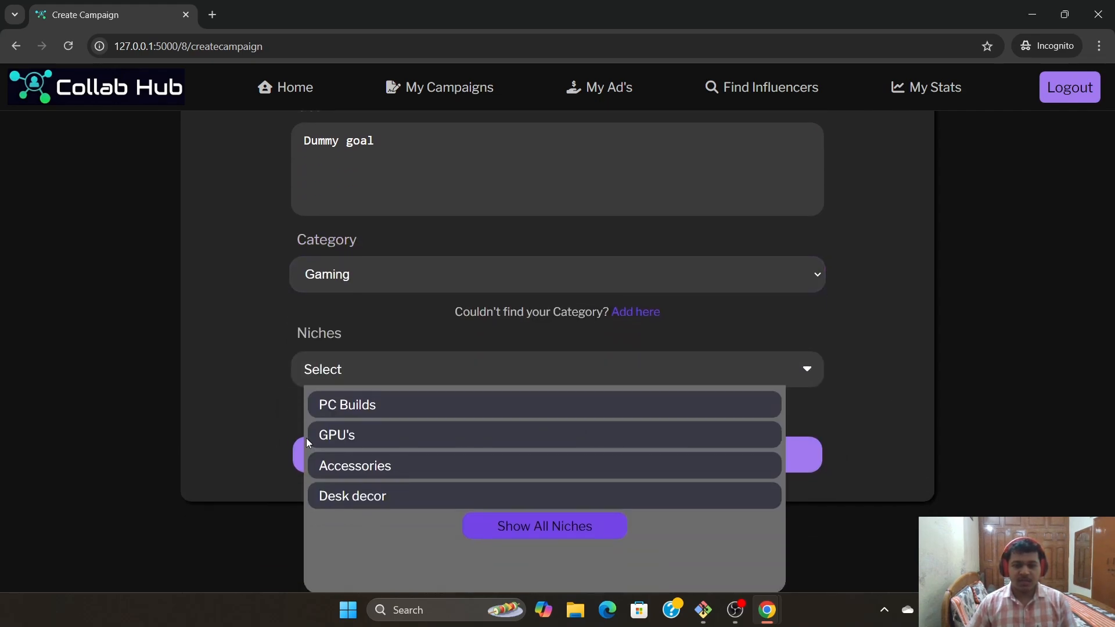
click(373, 411)
click(357, 493)
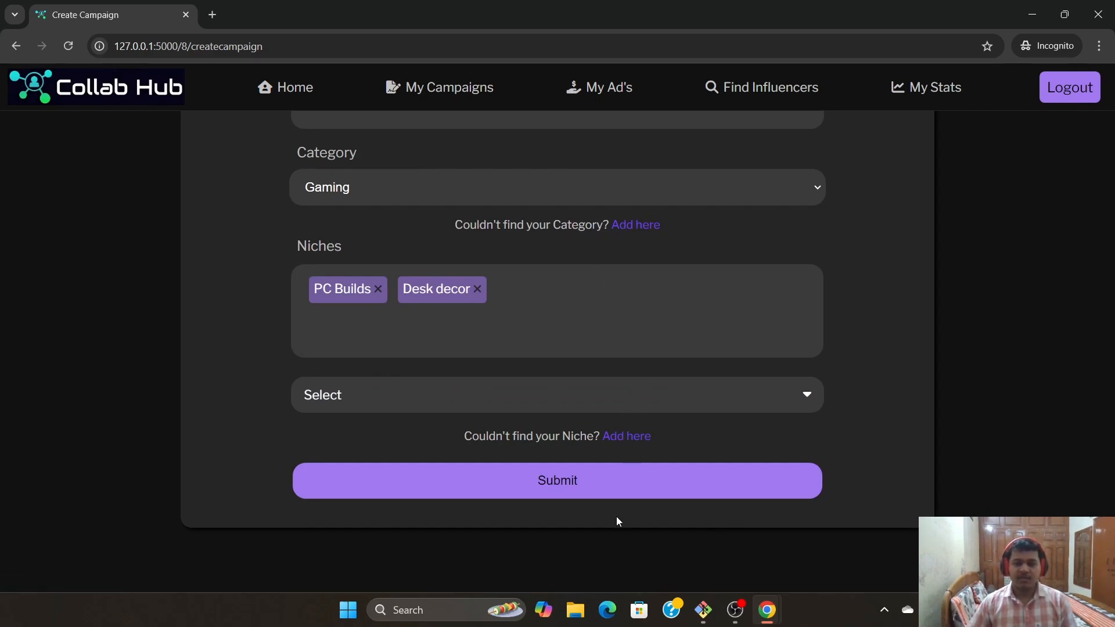
Submit the new Dummy Campaign
click(571, 496)
scroll(262, 173, down, 3)
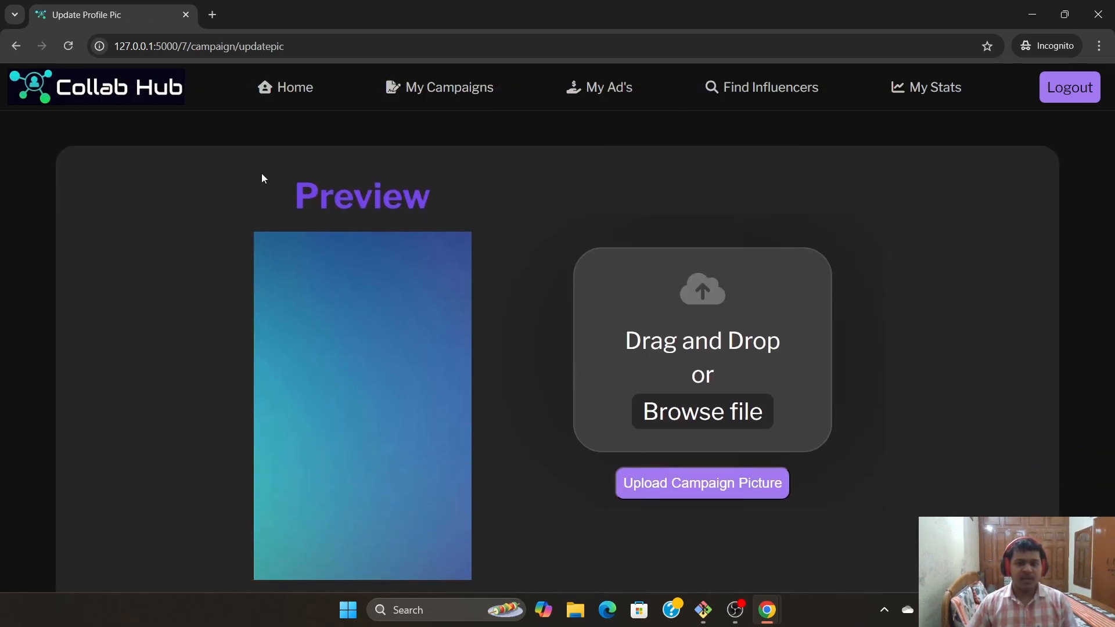
scroll(373, 152, up, 3)
scroll(455, 374, down, 2)
scroll(454, 448, down, 2)
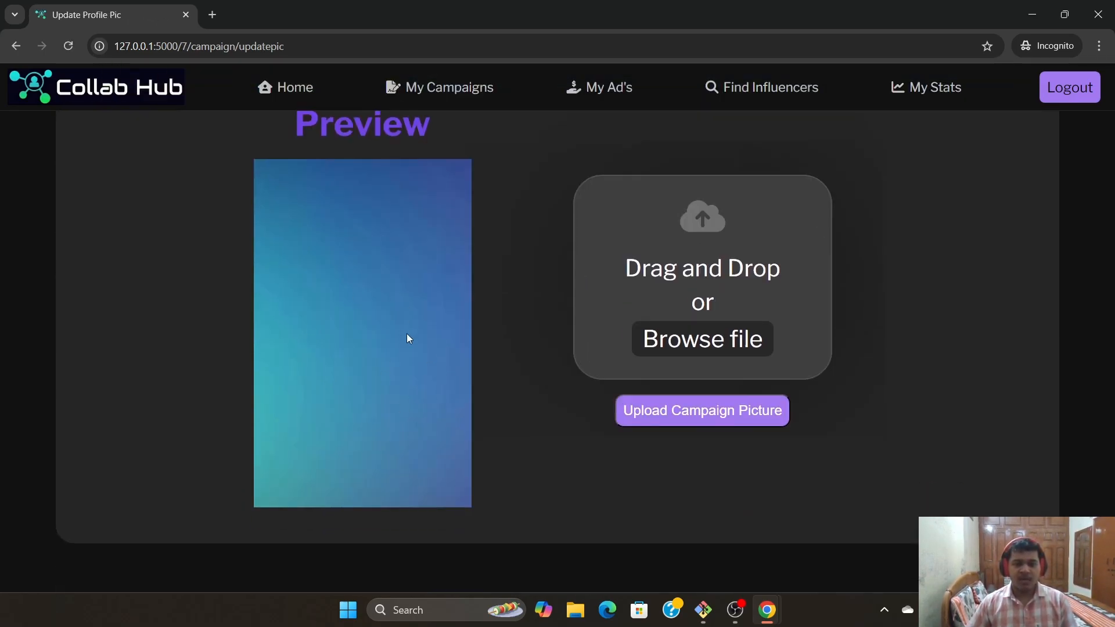
Crop the photo of the woman among plants, upload it as the campaign picture, and go Home
click(700, 332)
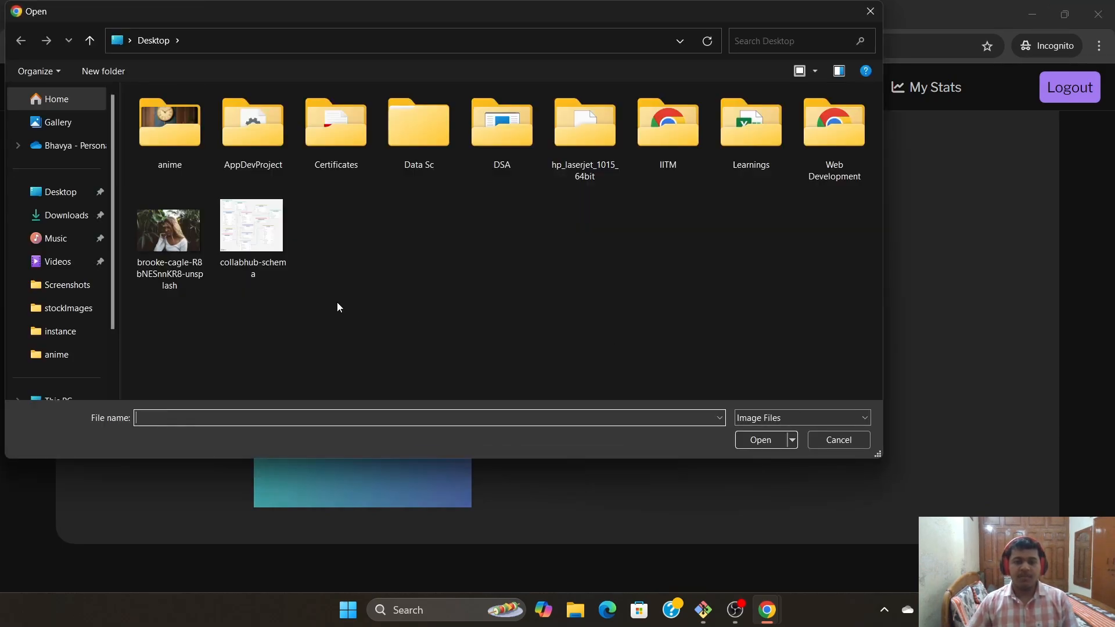
click(169, 235)
click(759, 440)
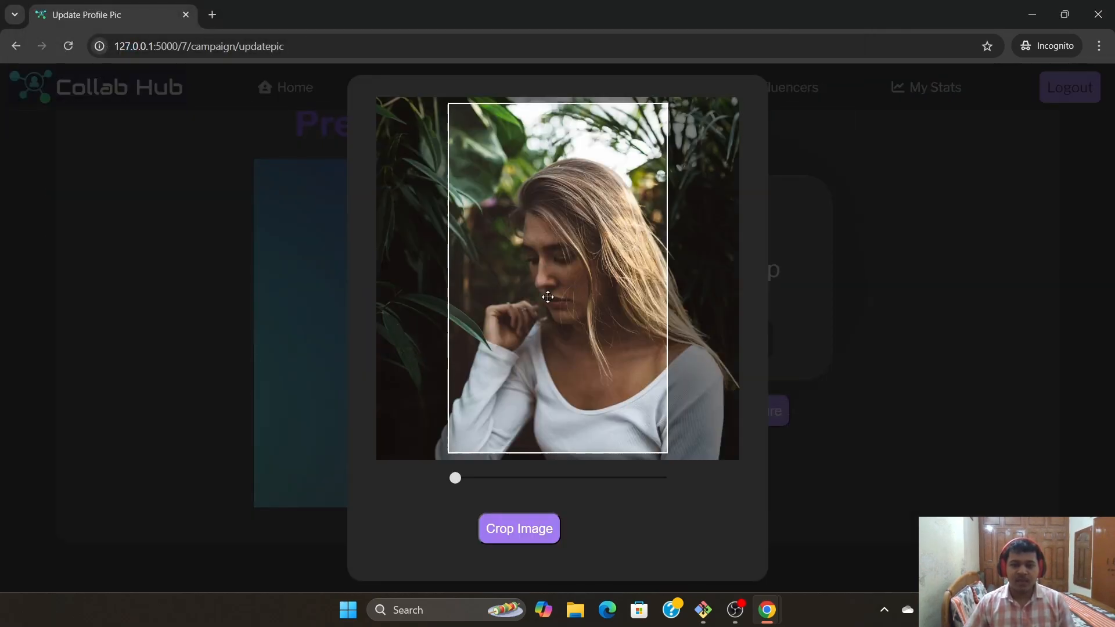
scroll(545, 296, up, 5)
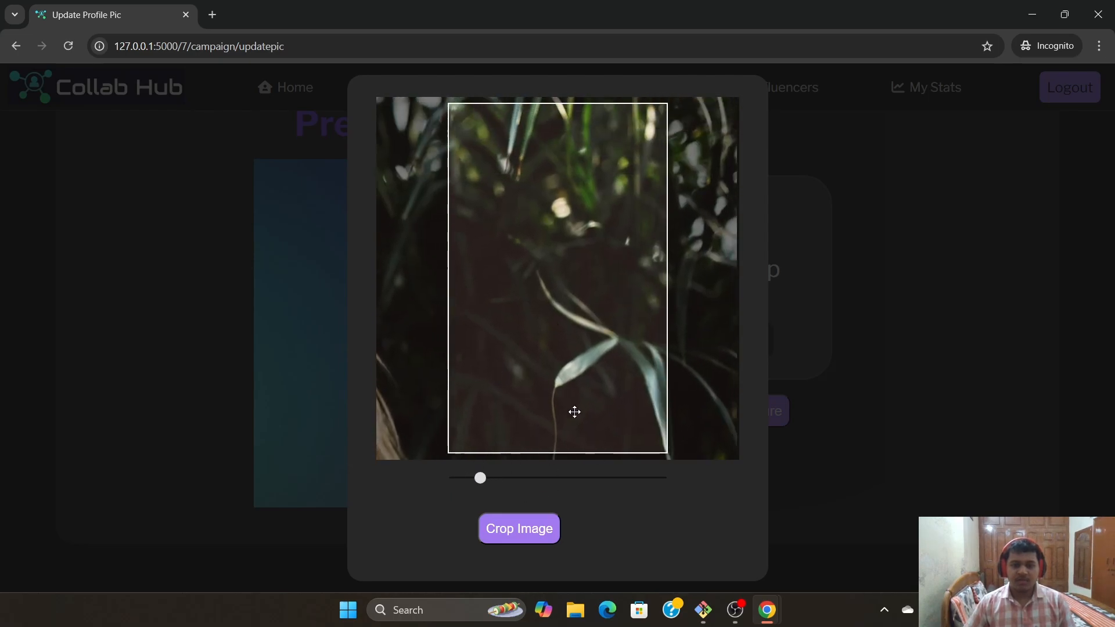
click(540, 530)
scroll(434, 429, up, 2)
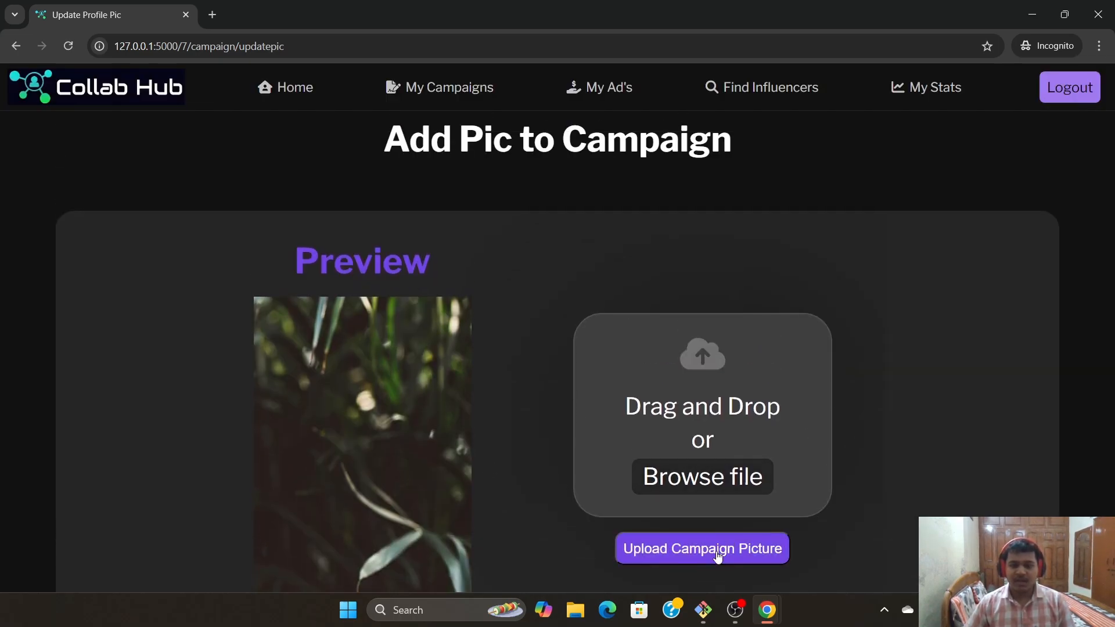
click(717, 550)
click(308, 90)
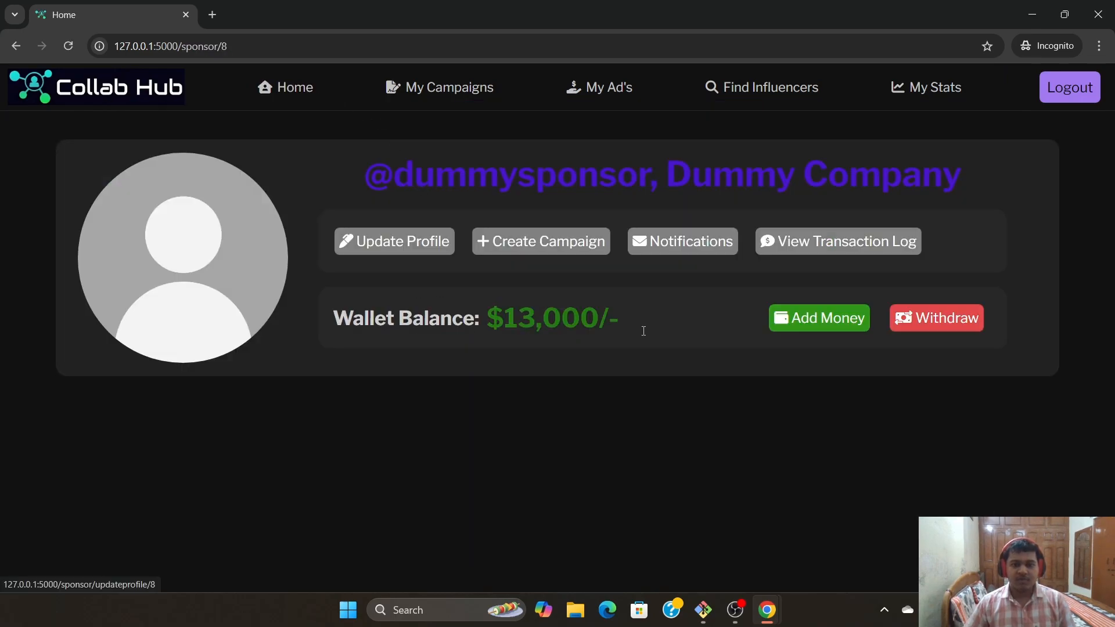
Open My Campaigns and view Dummy Campaign's update form before returning to the list
click(471, 87)
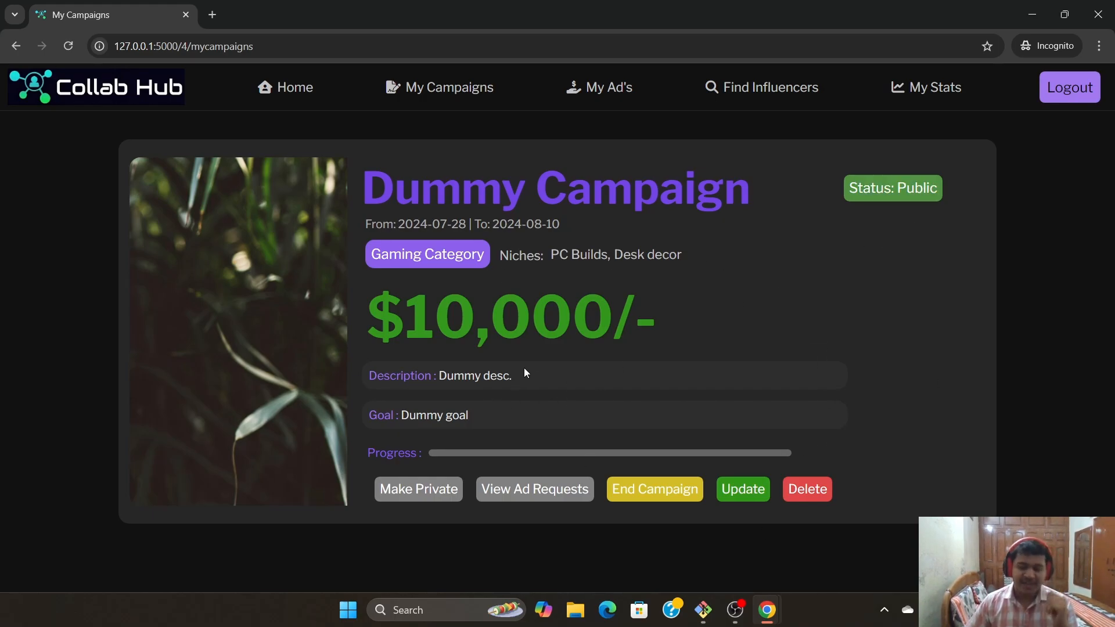
click(742, 489)
scroll(648, 423, down, 8)
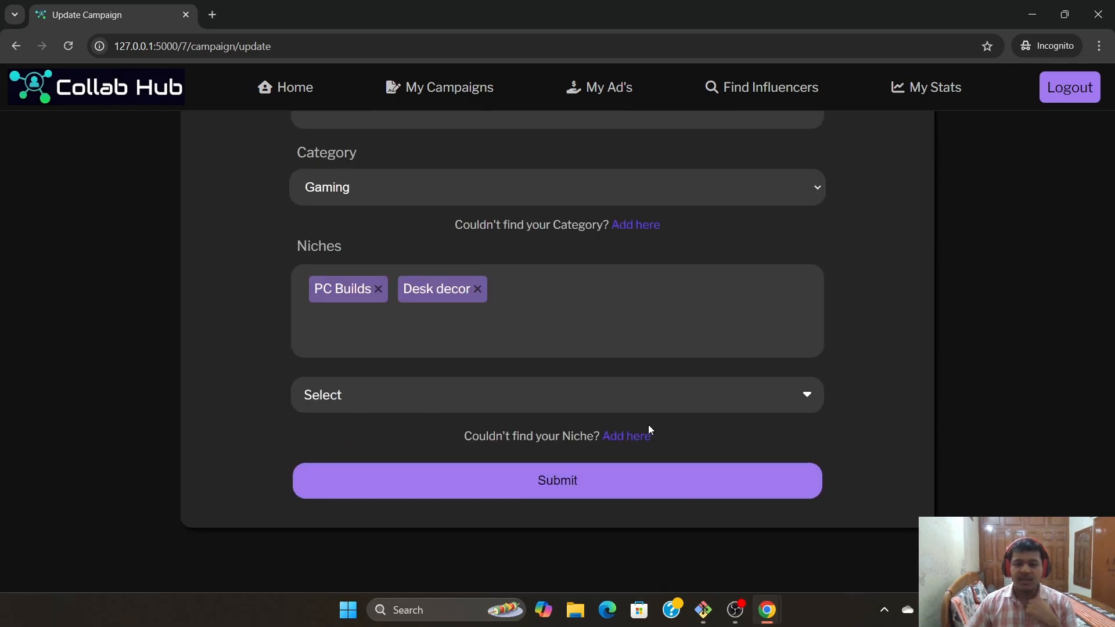
scroll(28, 120, up, 8)
click(439, 89)
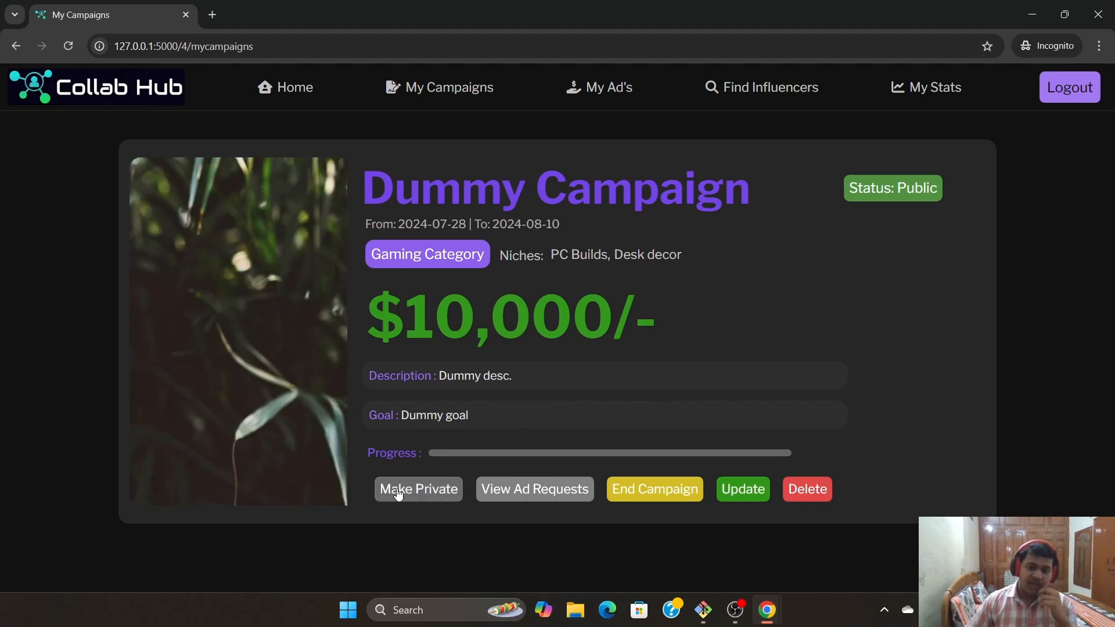
Make Dummy Campaign private, then public again
click(411, 490)
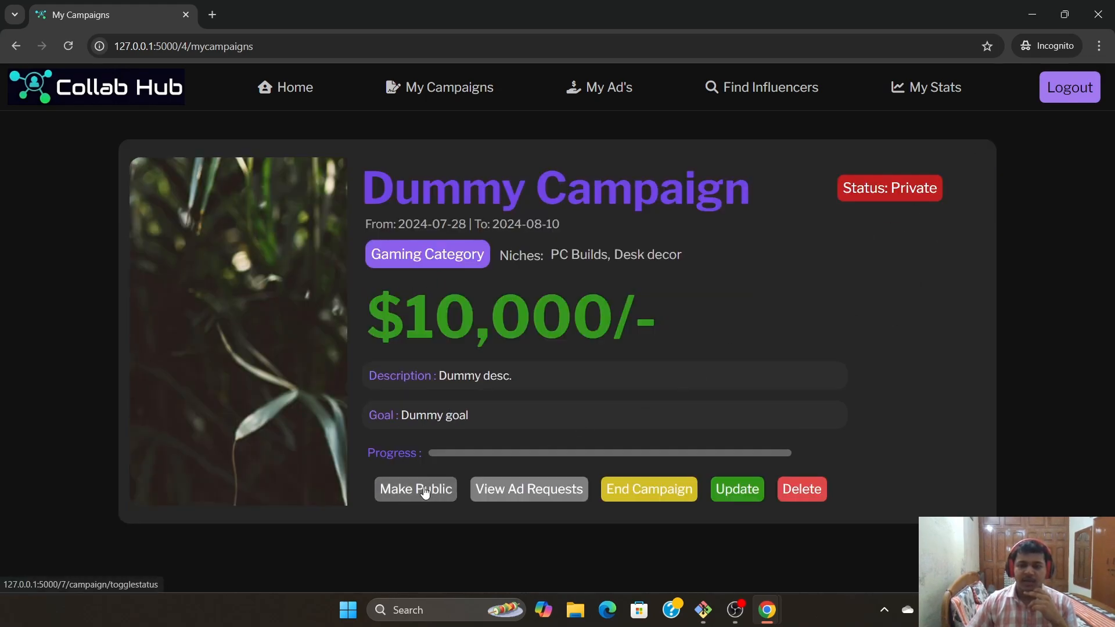
click(406, 490)
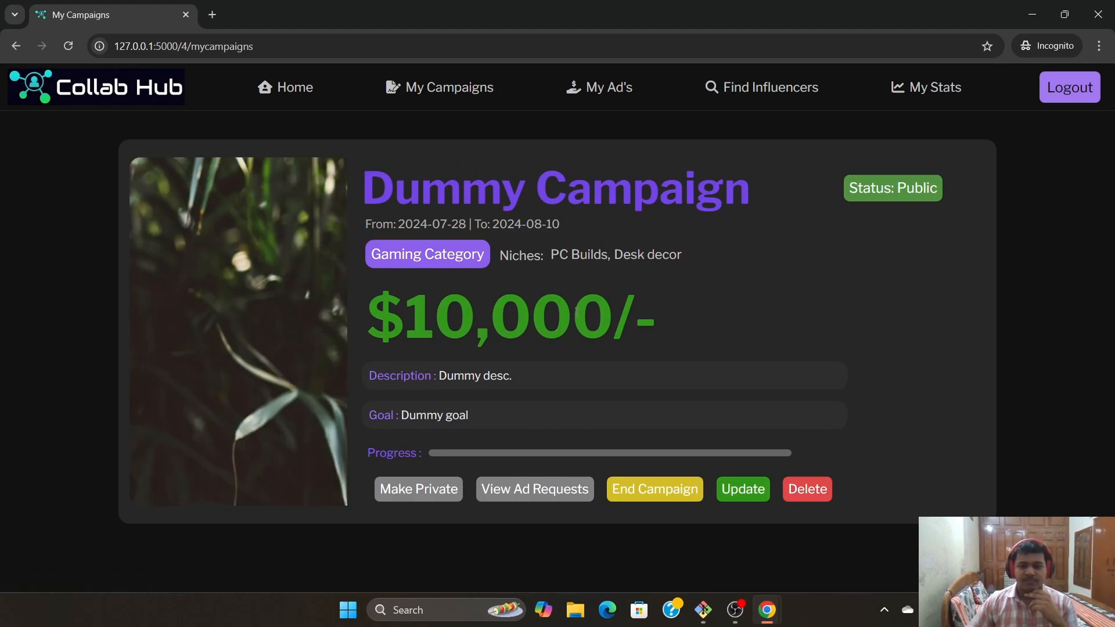
mouse_move(551, 223)
mouse_down()
mouse_move(592, 188)
mouse_move(551, 223)
mouse_up()
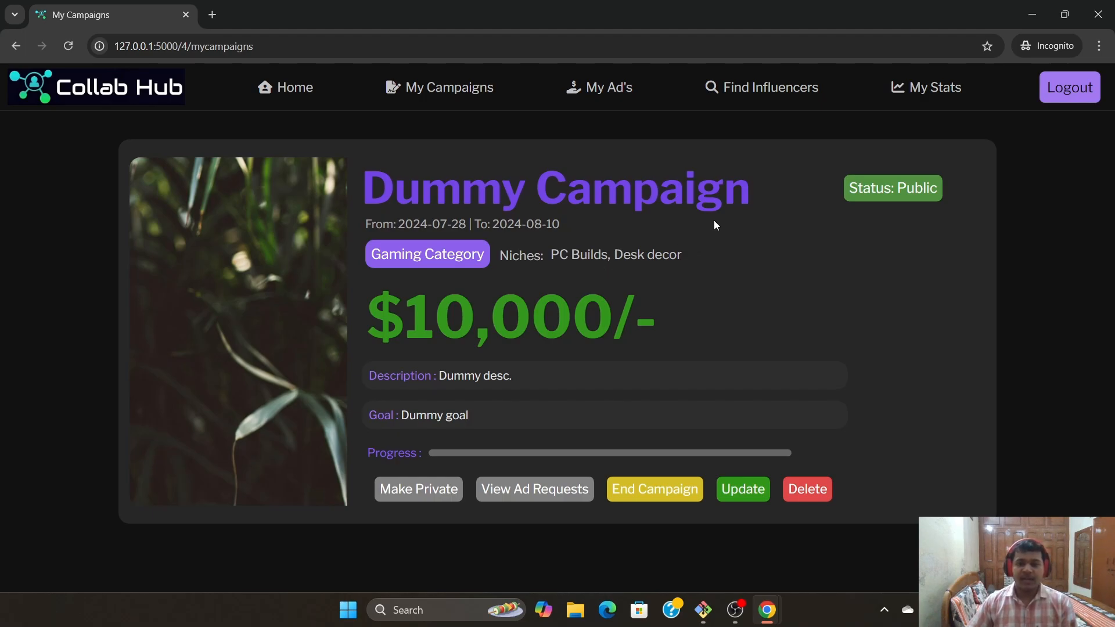
On Find Influencers, search by Category for 'Gaming' to get the Dummy Influencer card
click(761, 88)
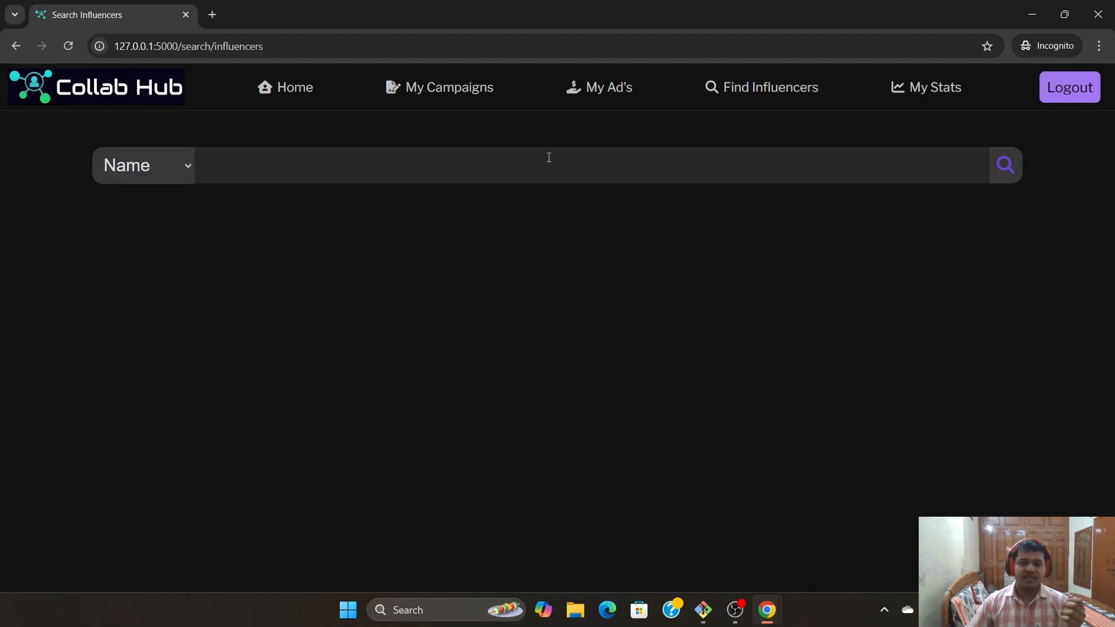
click(178, 175)
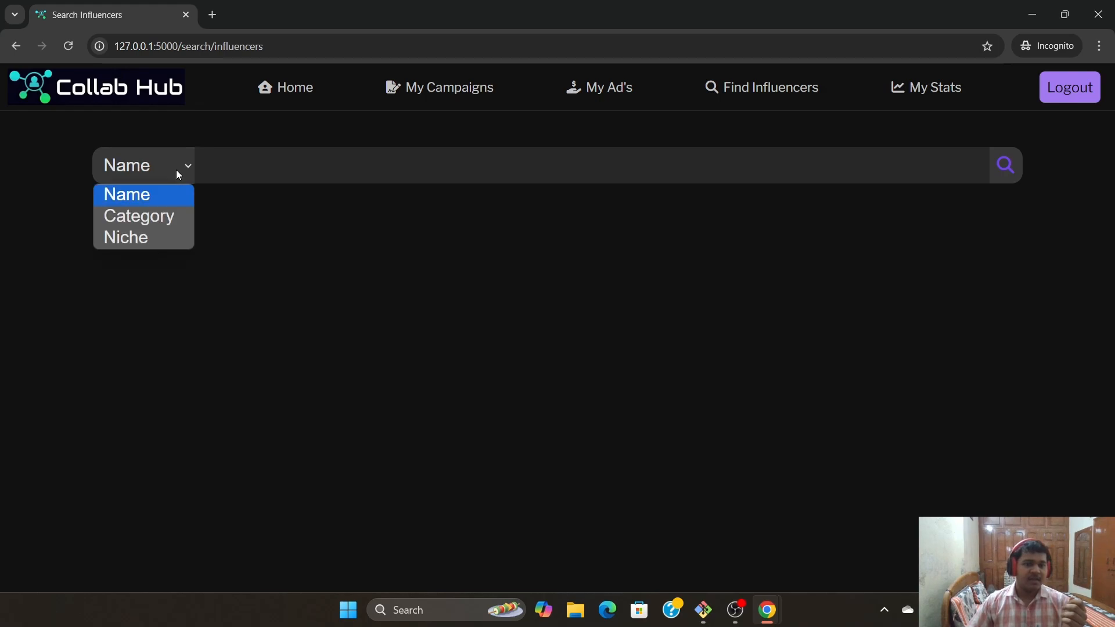
click(151, 215)
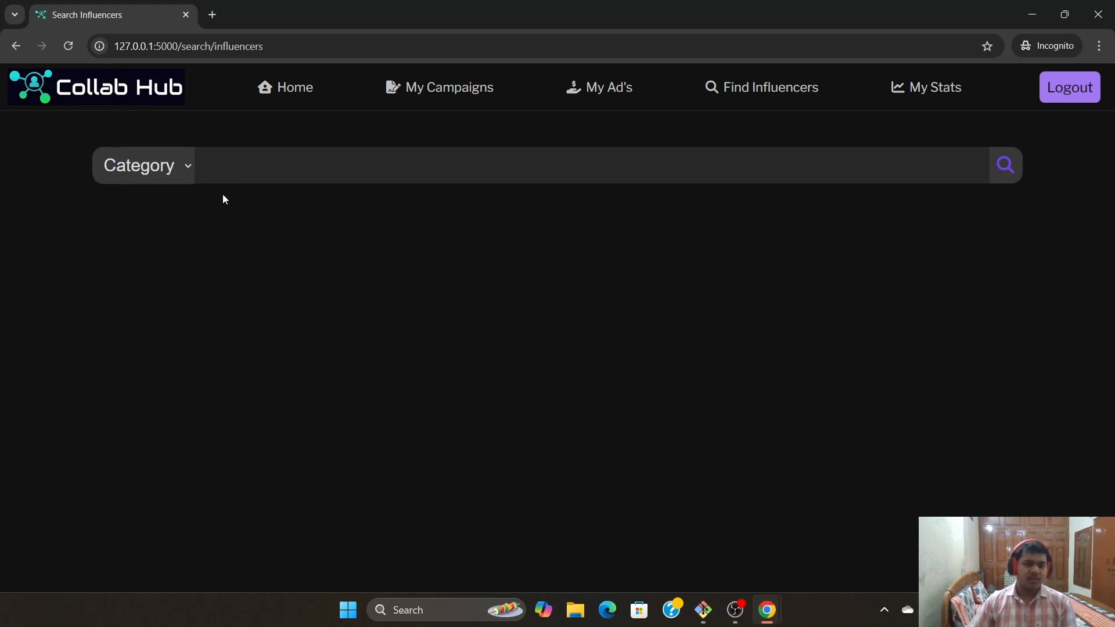
click(297, 168)
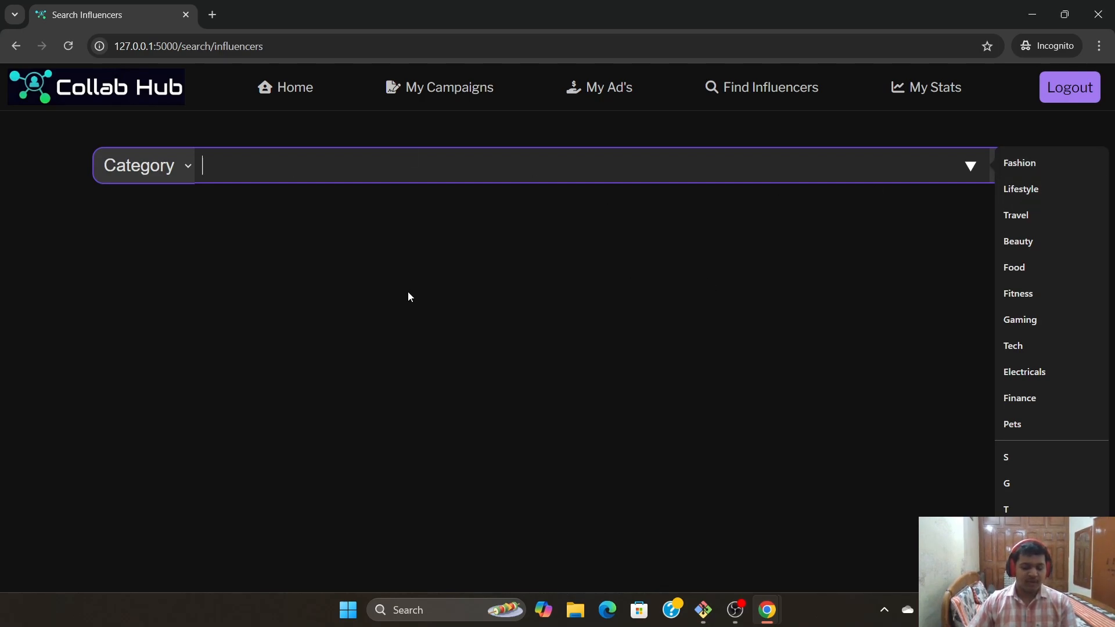
text(Gaming)
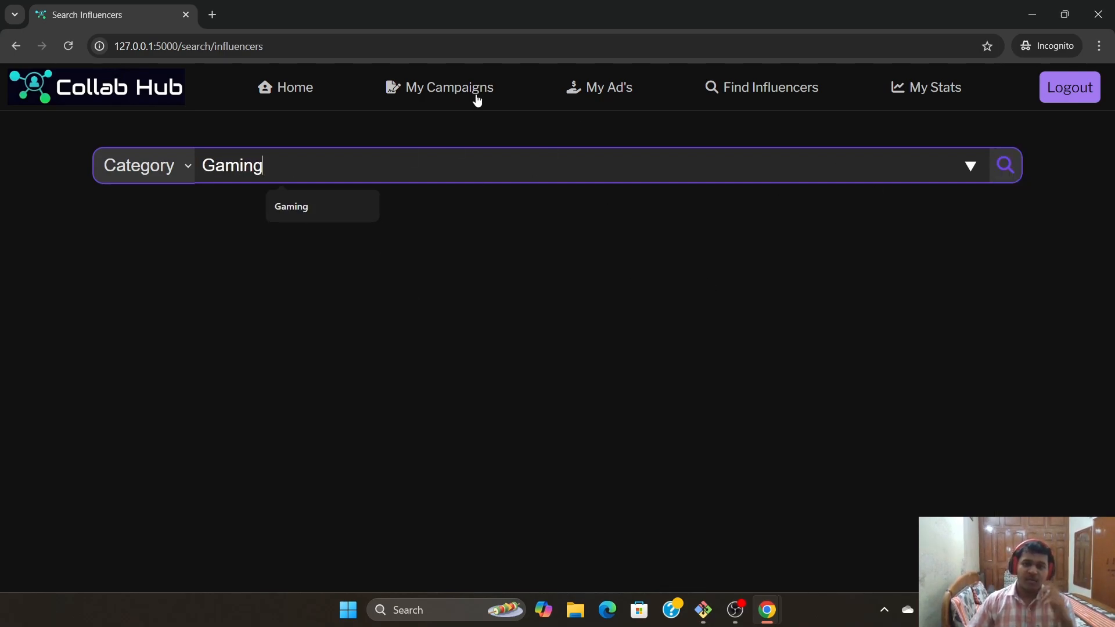
click(1006, 166)
scroll(537, 356, down, 2)
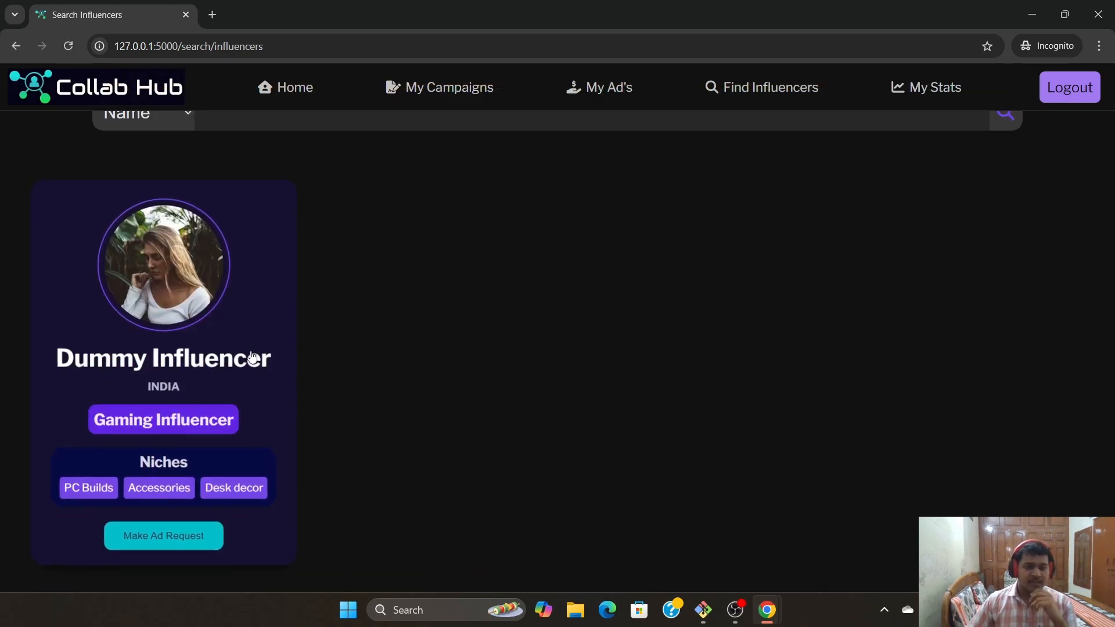
Open the ad request form for Dummy Influencer
click(169, 538)
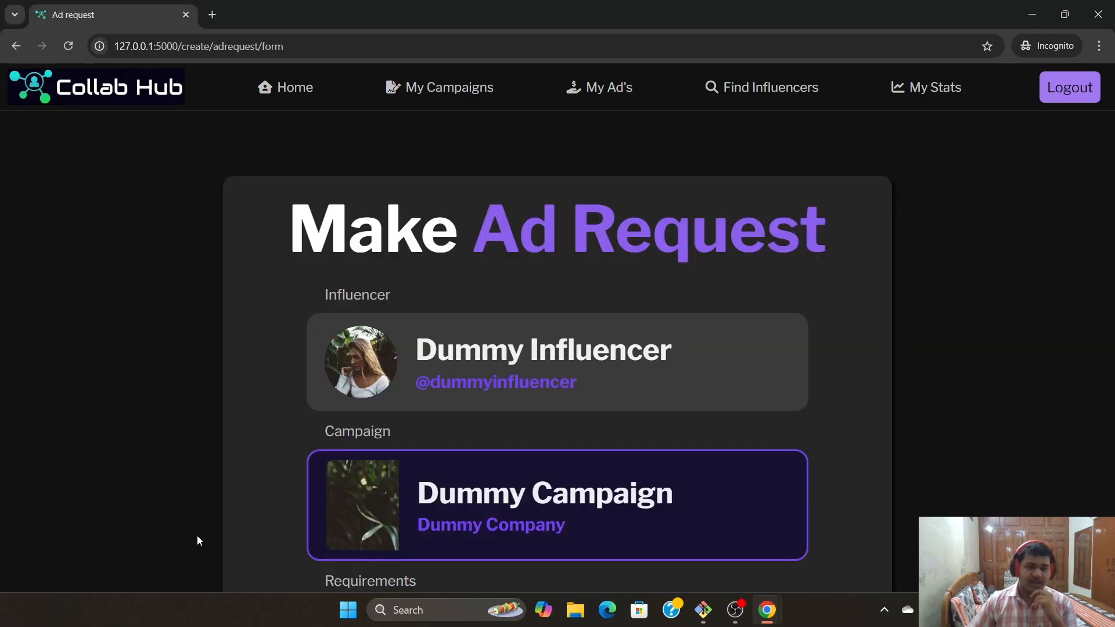
scroll(255, 409, down, 2)
scroll(255, 414, up, 3)
scroll(987, 415, down, 2)
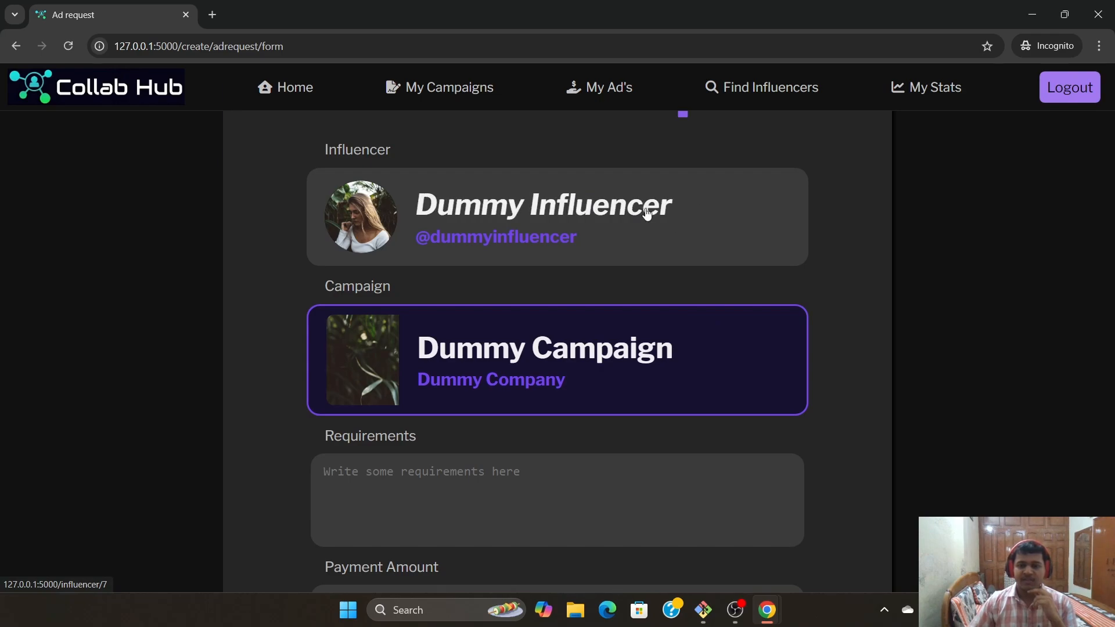
scroll(581, 238, down, 1)
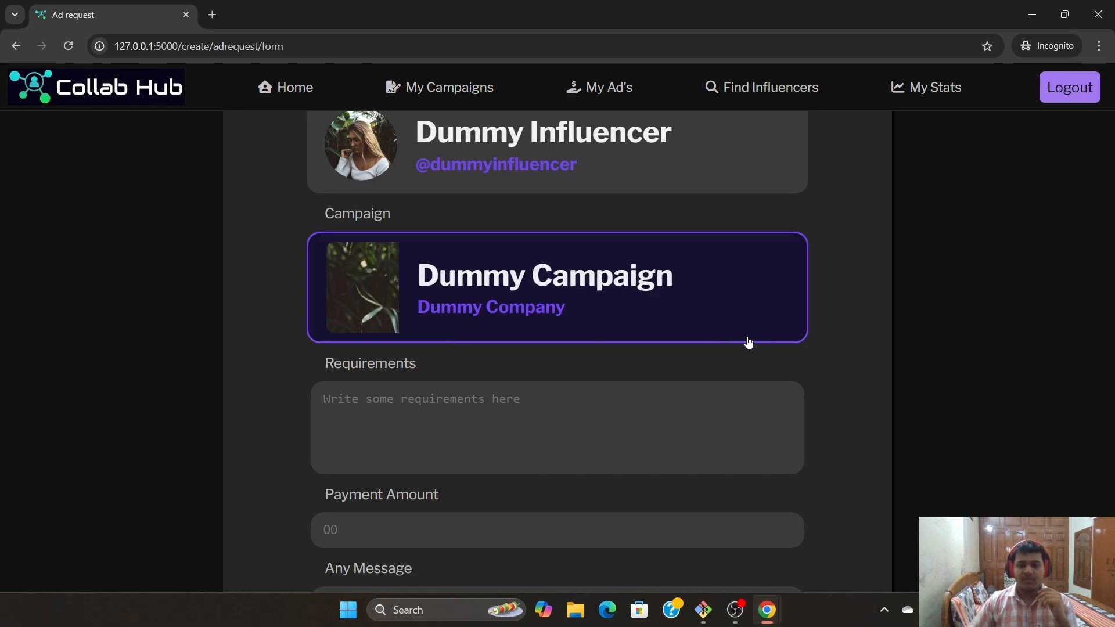
Submit the request with requirements 'Dummy req', payment 1000 and message 'Hi'
click(694, 410)
scroll(450, 286, down, 2)
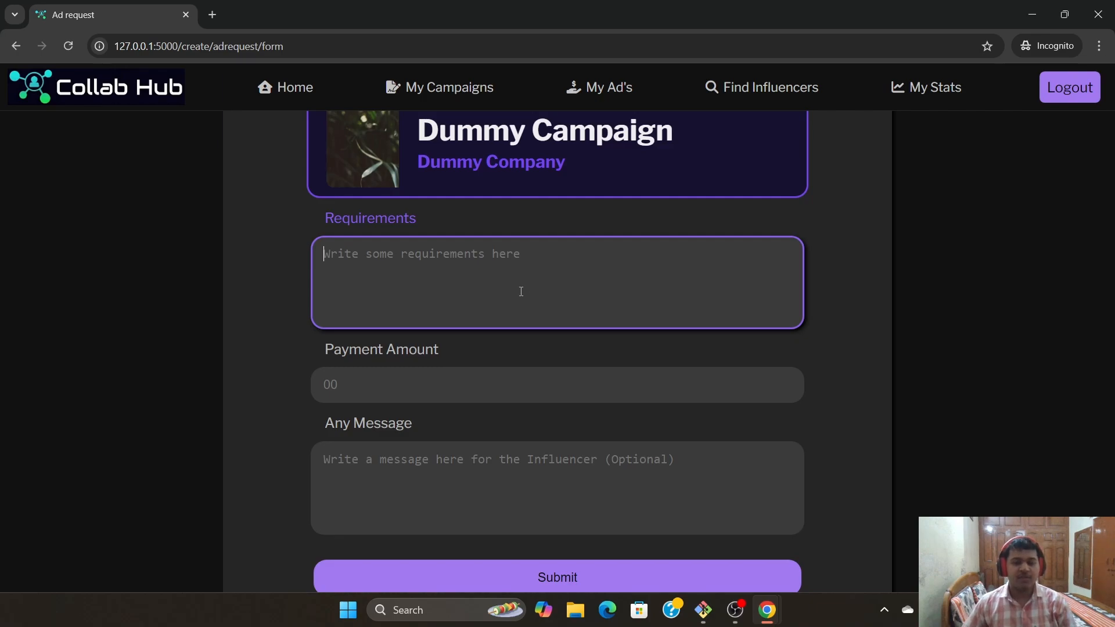
text(Dummy req)
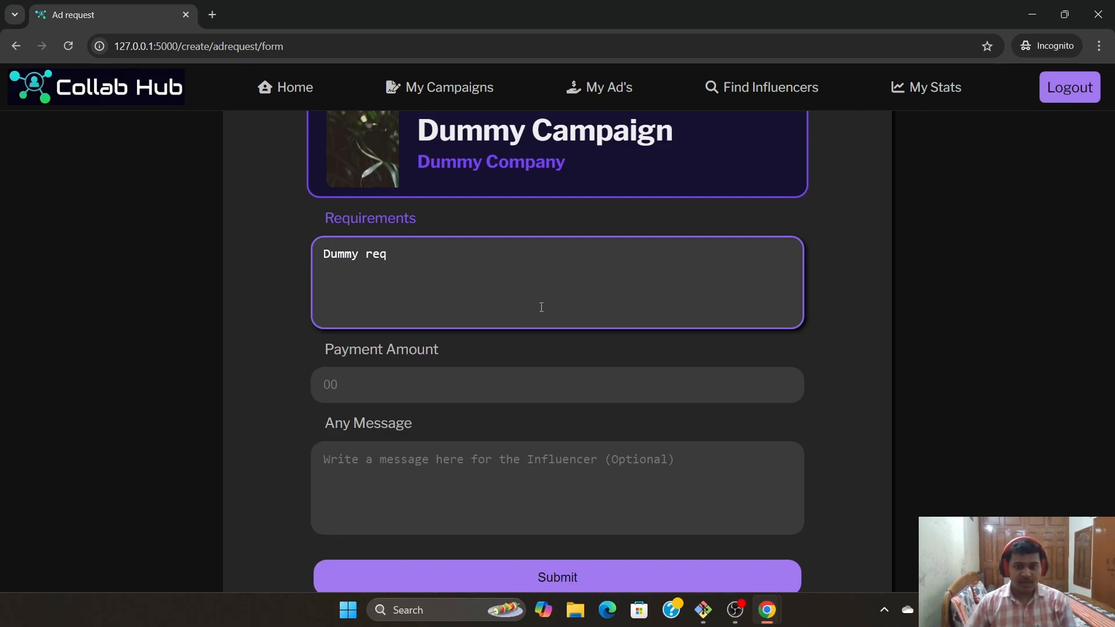
click(511, 383)
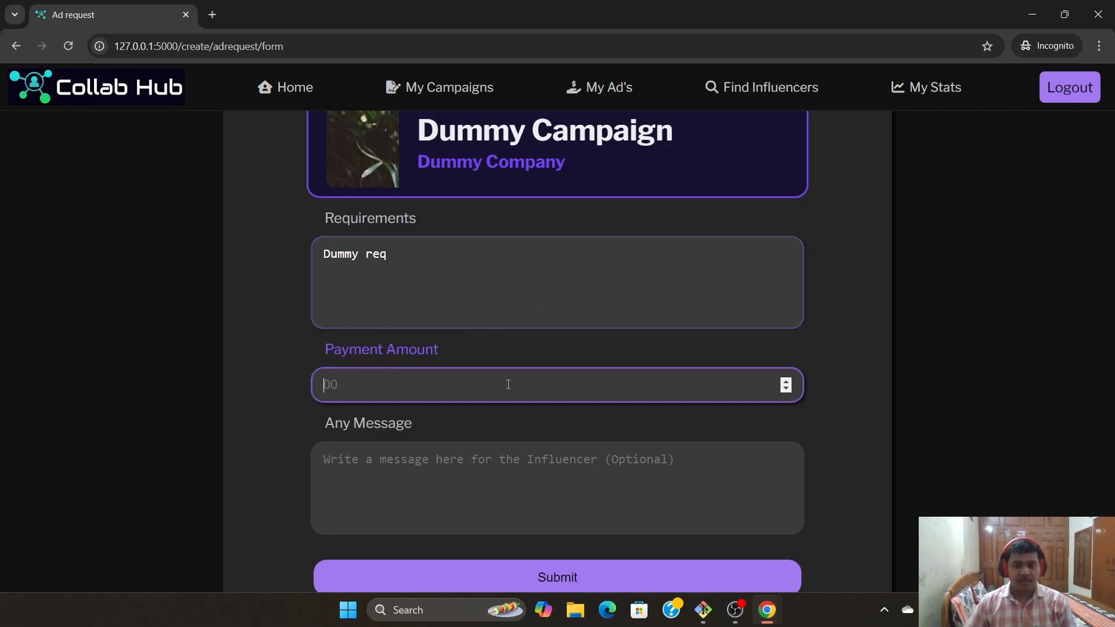
text(1000)
scroll(531, 495, down, 2)
click(537, 393)
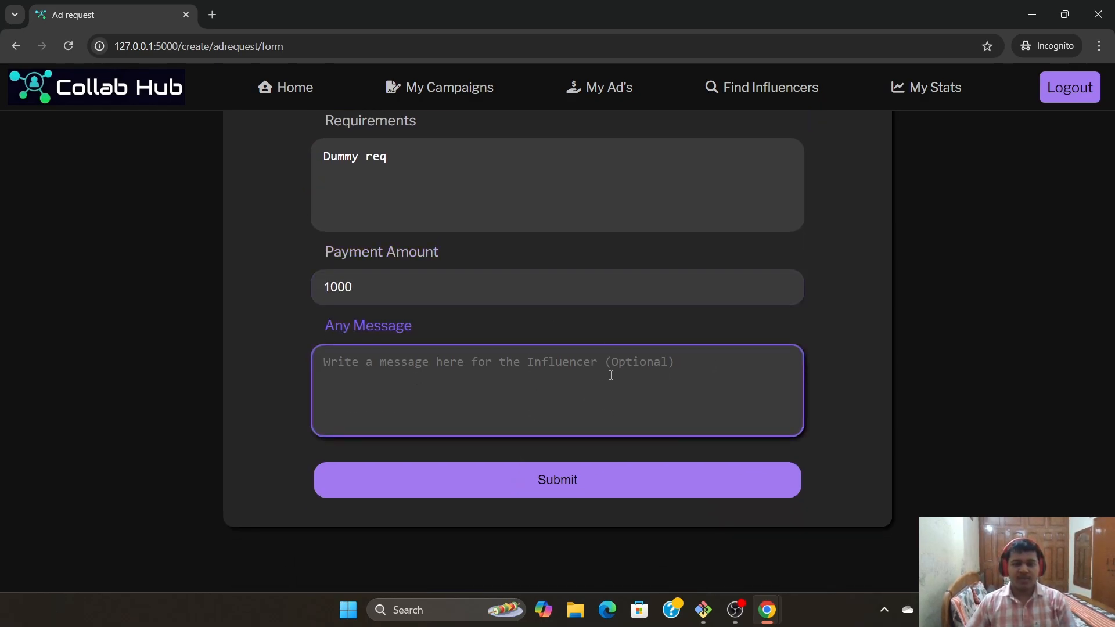
text(Hi)
click(614, 488)
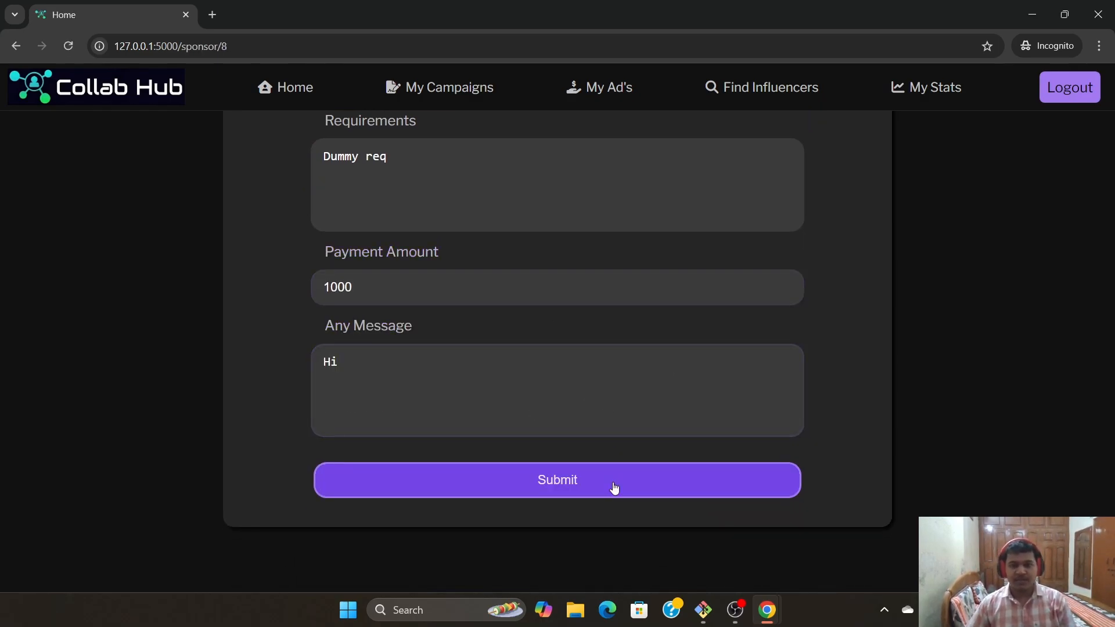
click(992, 158)
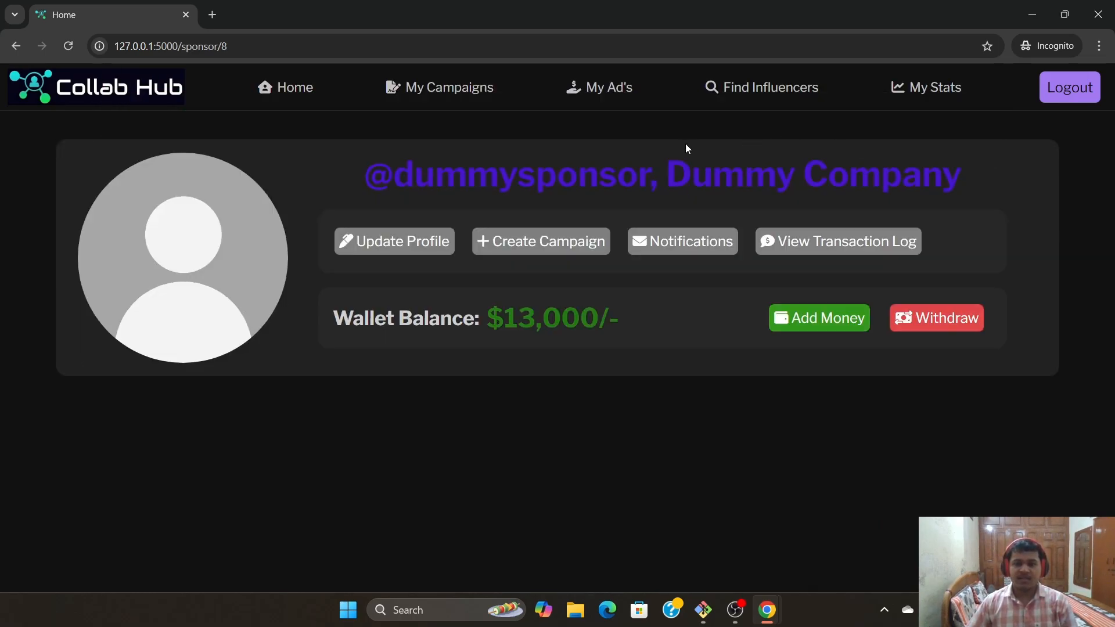
Open My Ad's and view, then hide, the request's 'Hi' chat message
click(604, 90)
scroll(587, 320, down, 2)
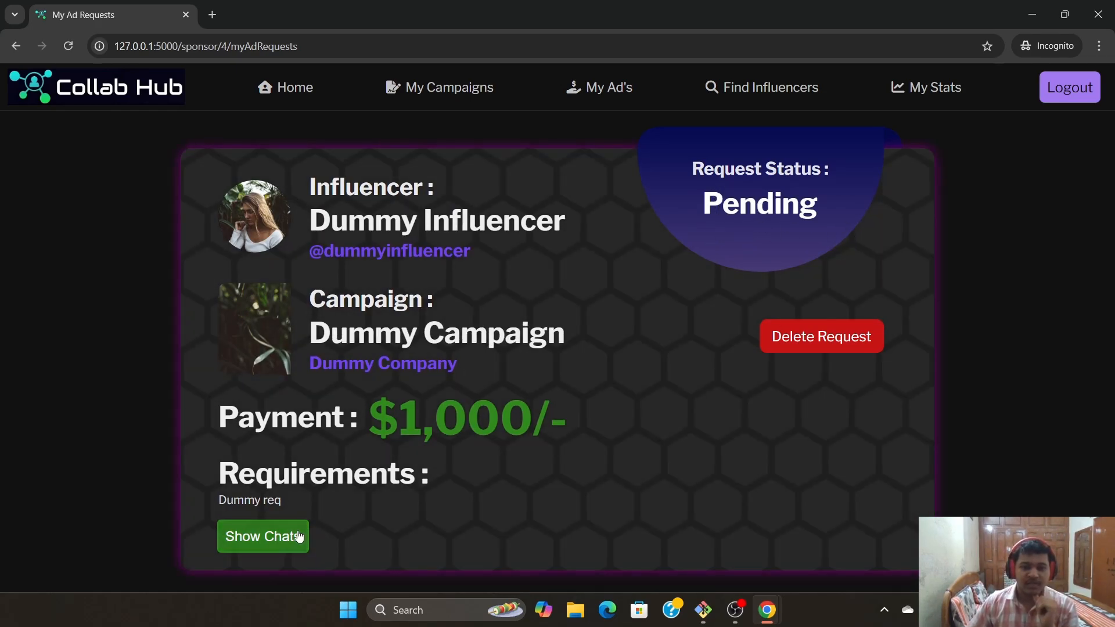
click(279, 540)
click(263, 536)
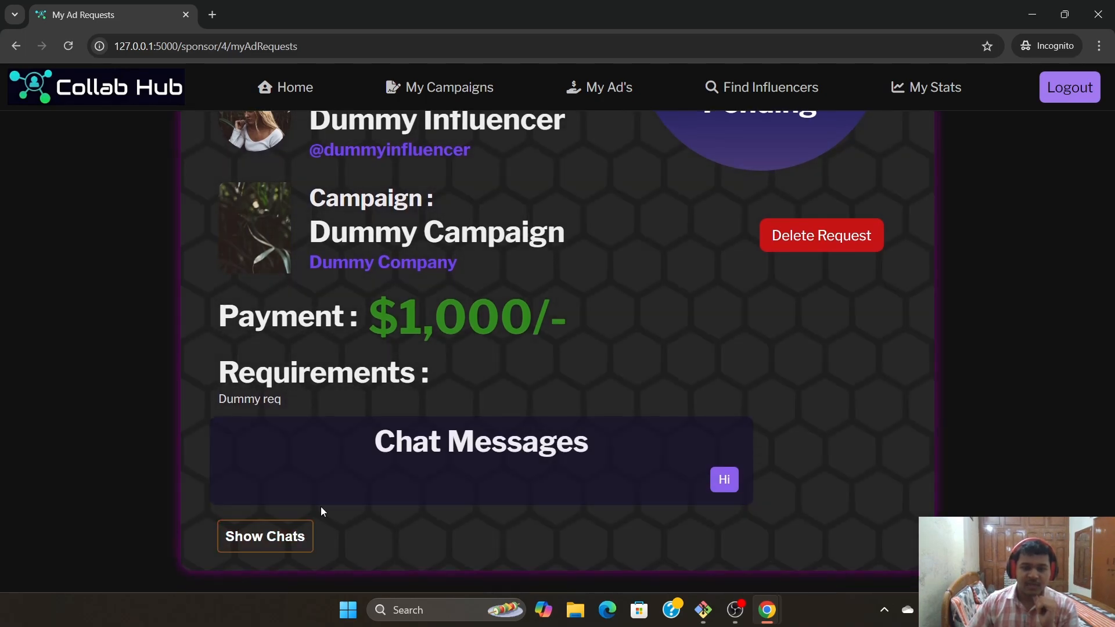
scroll(570, 447, up, 2)
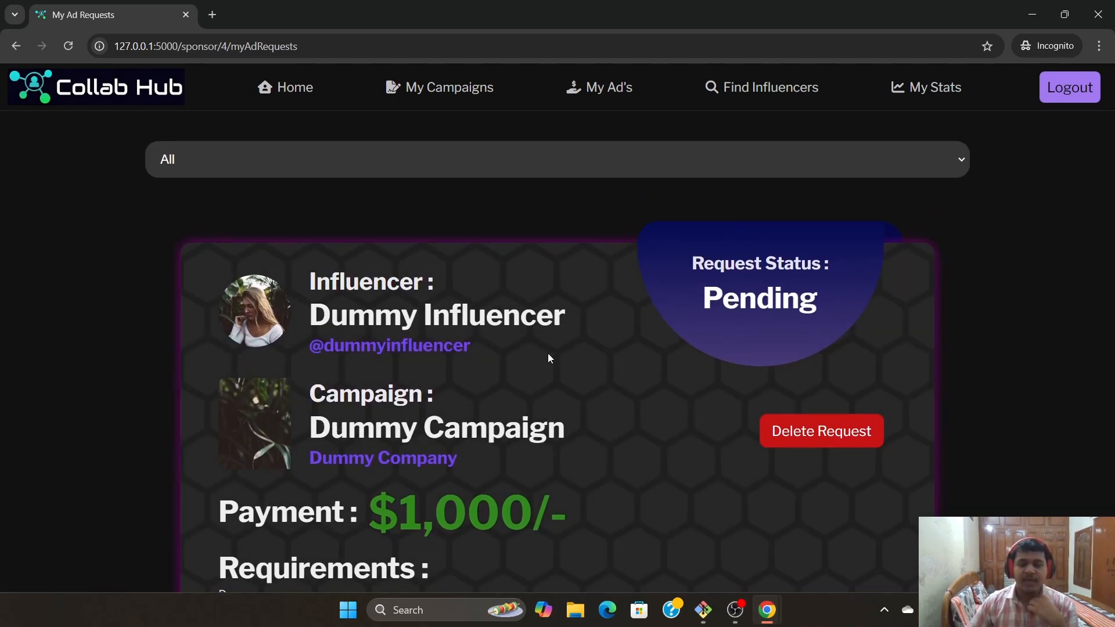
Inspect the status filter options, leaving the filter on All
click(308, 162)
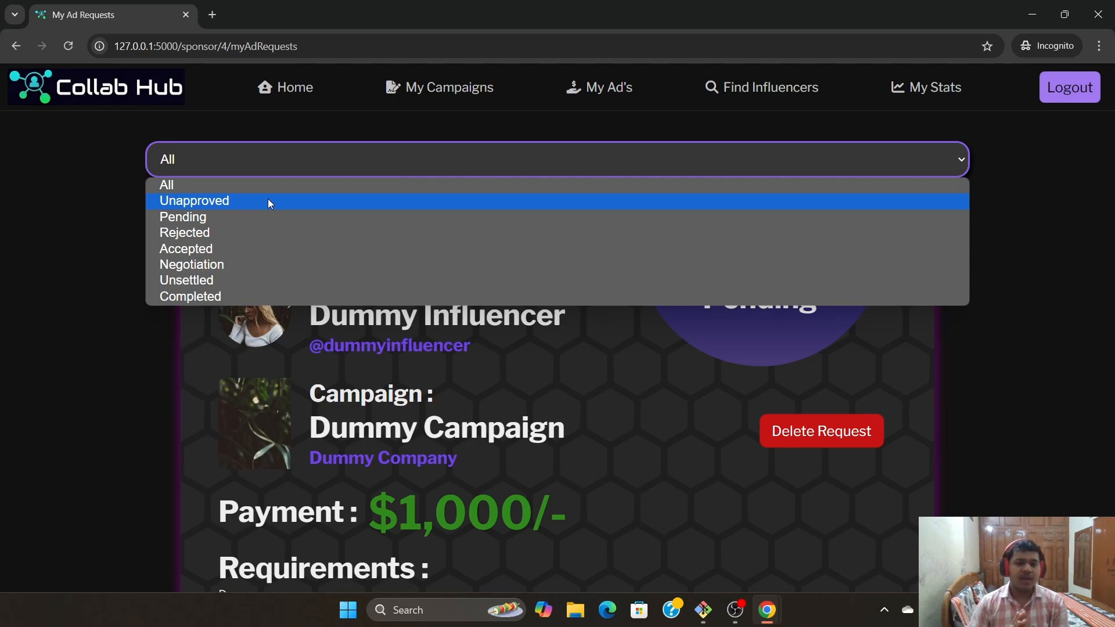
key(Escape)
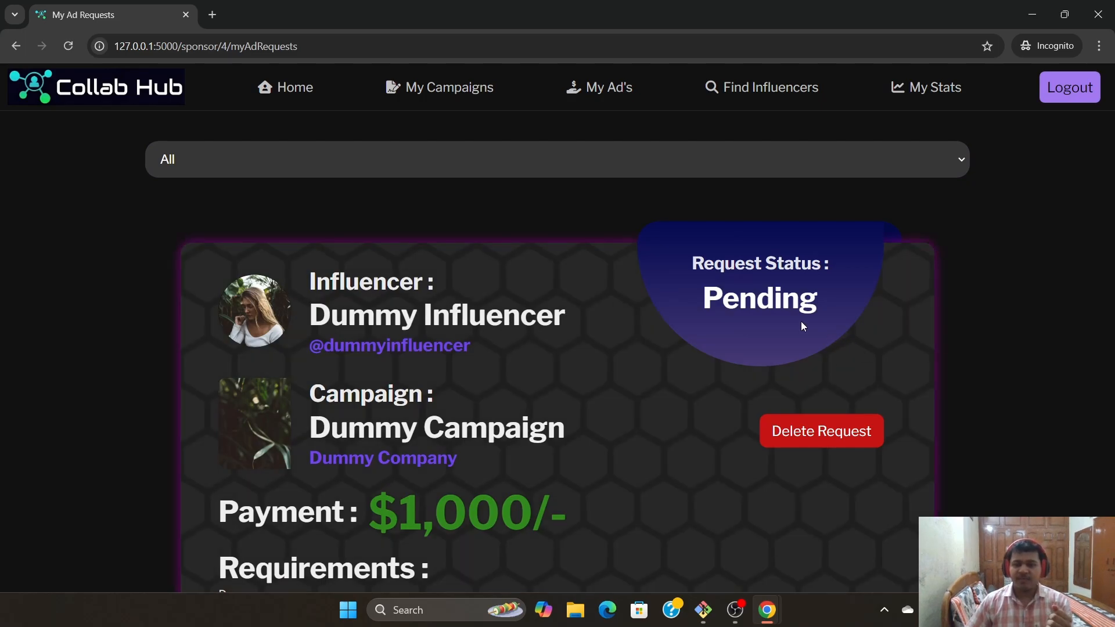
click(856, 168)
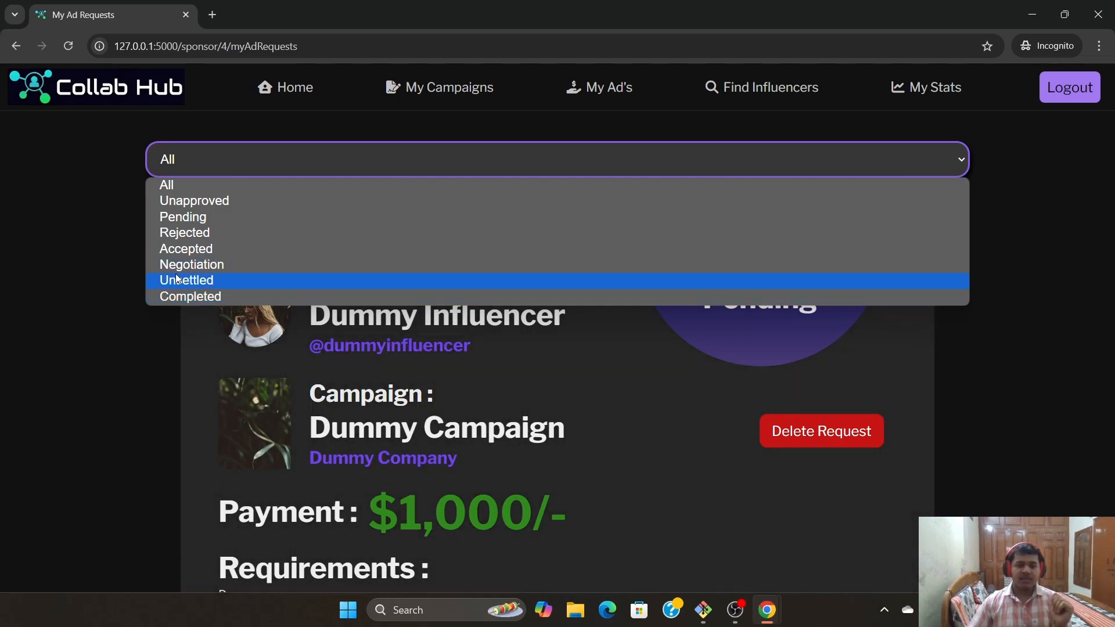
click(88, 375)
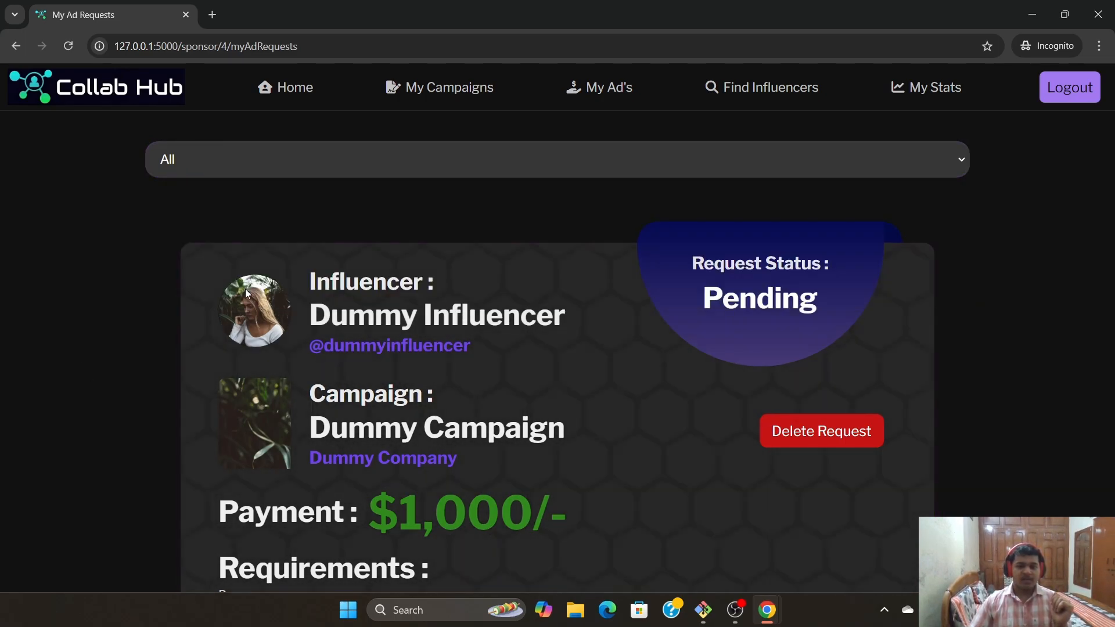
scroll(626, 388, down, 2)
As the influencer, open My Ad requests and check the Dummy Campaign request's chats
mouse_move(780, 617)
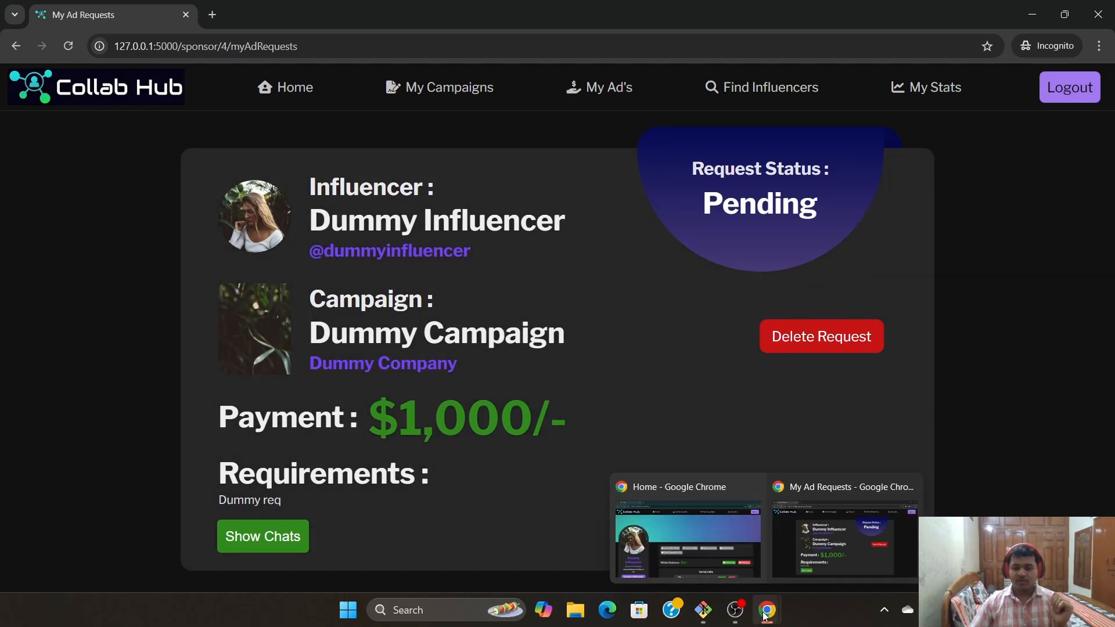
click(718, 542)
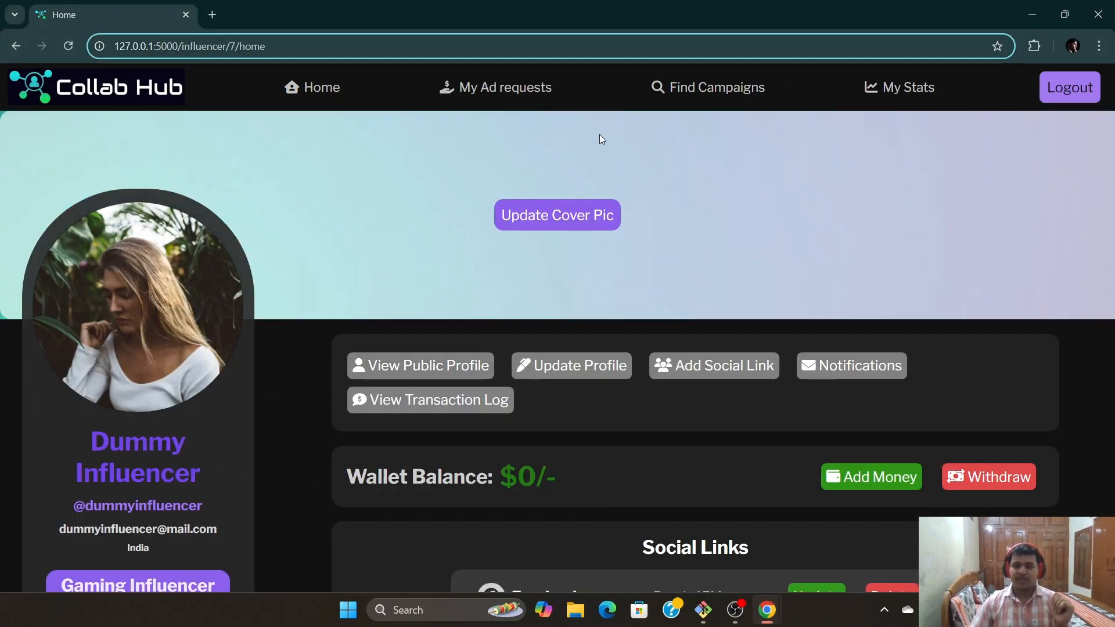
click(489, 90)
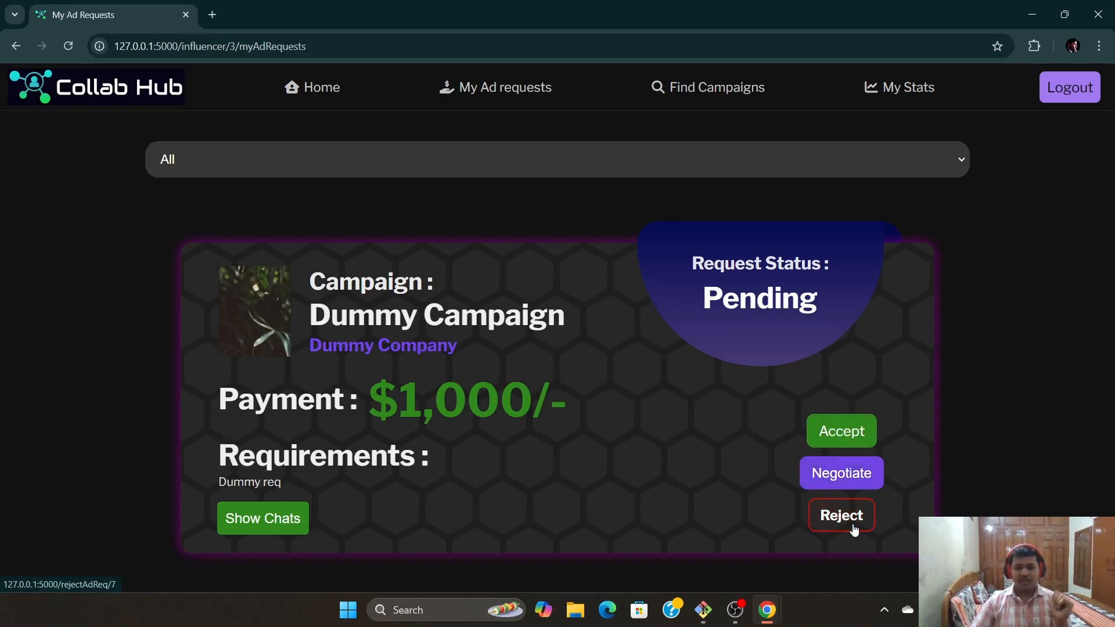
click(221, 532)
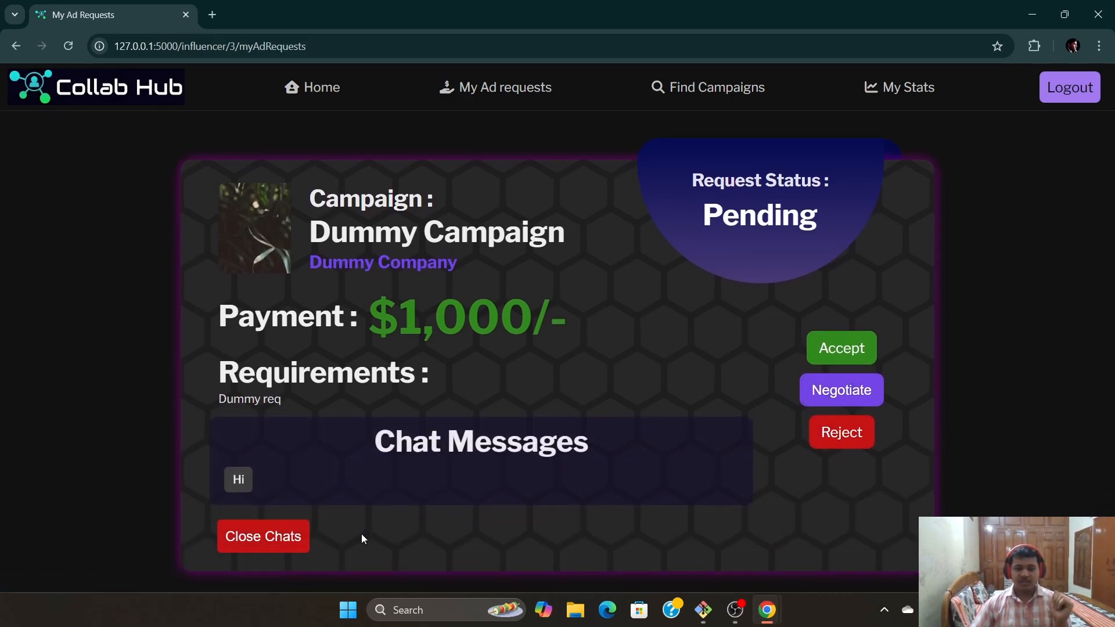
click(266, 539)
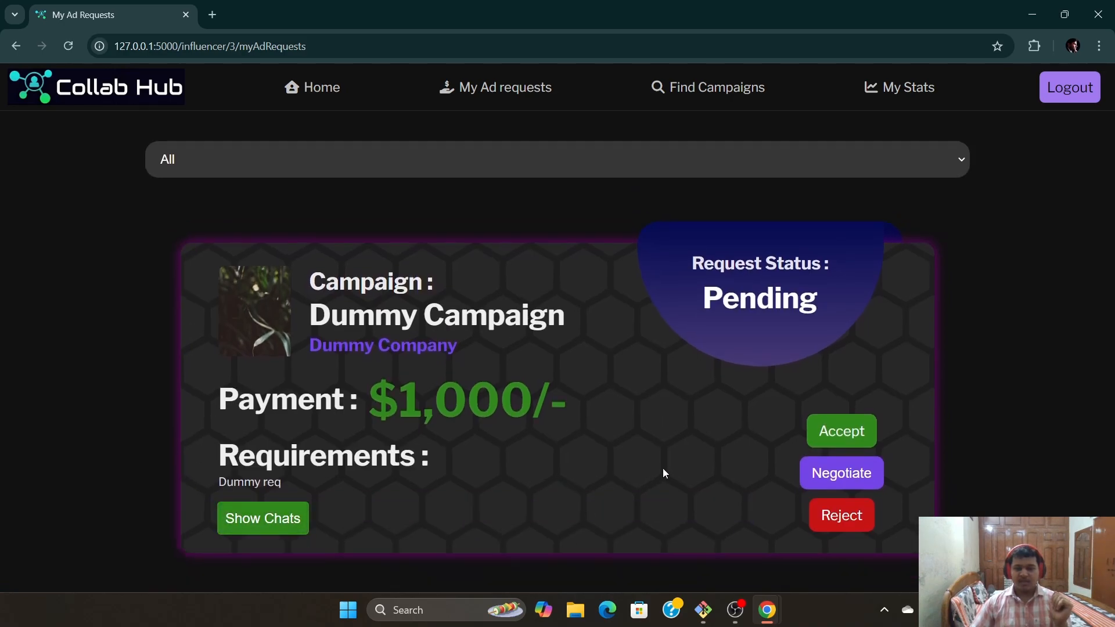
Negotiate the request with the message 'Increase the payment amount'
click(846, 471)
click(526, 335)
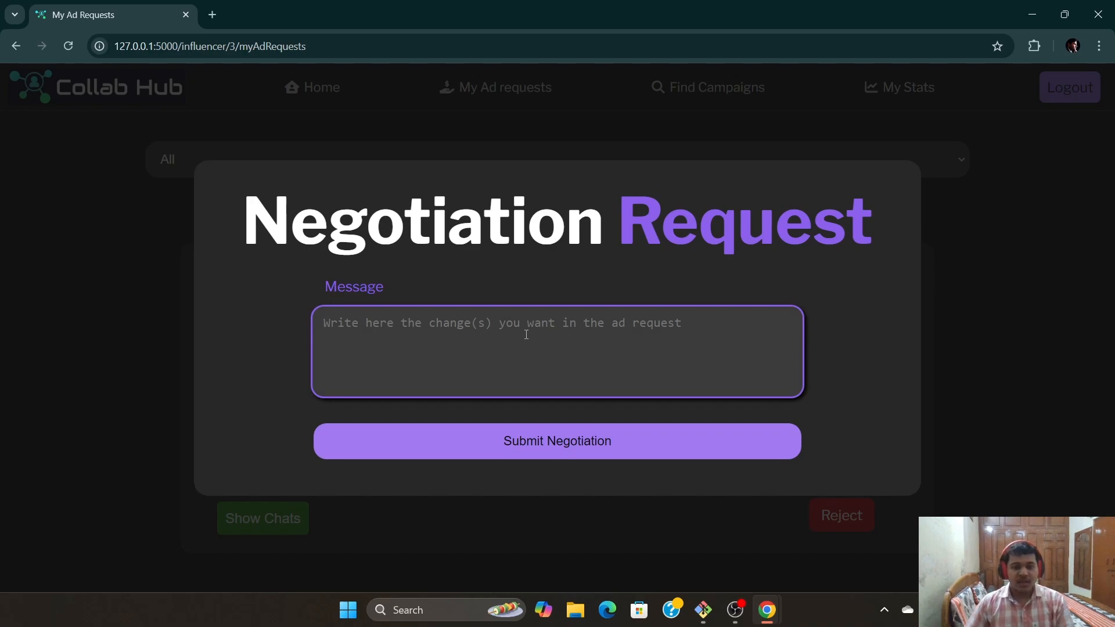
text(I)
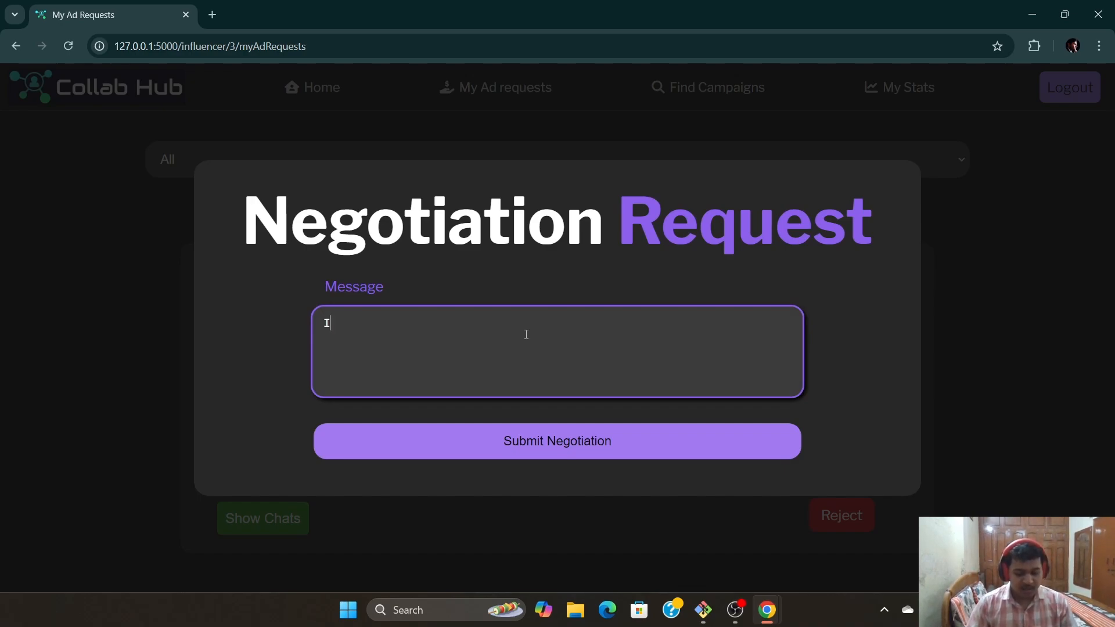
text(ncrease the payment amount)
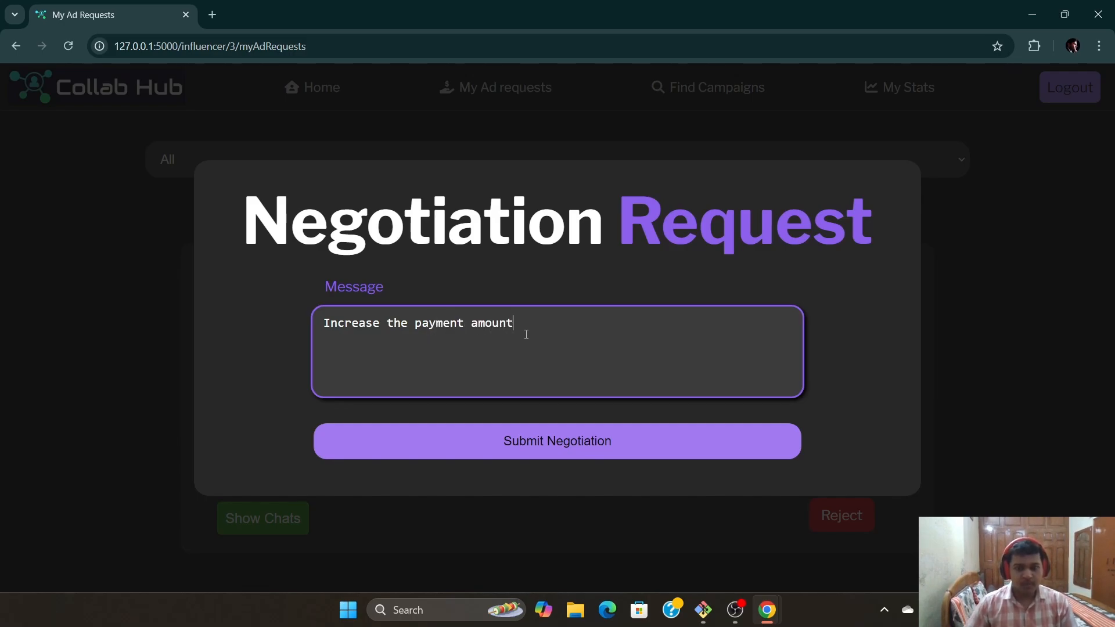
click(580, 449)
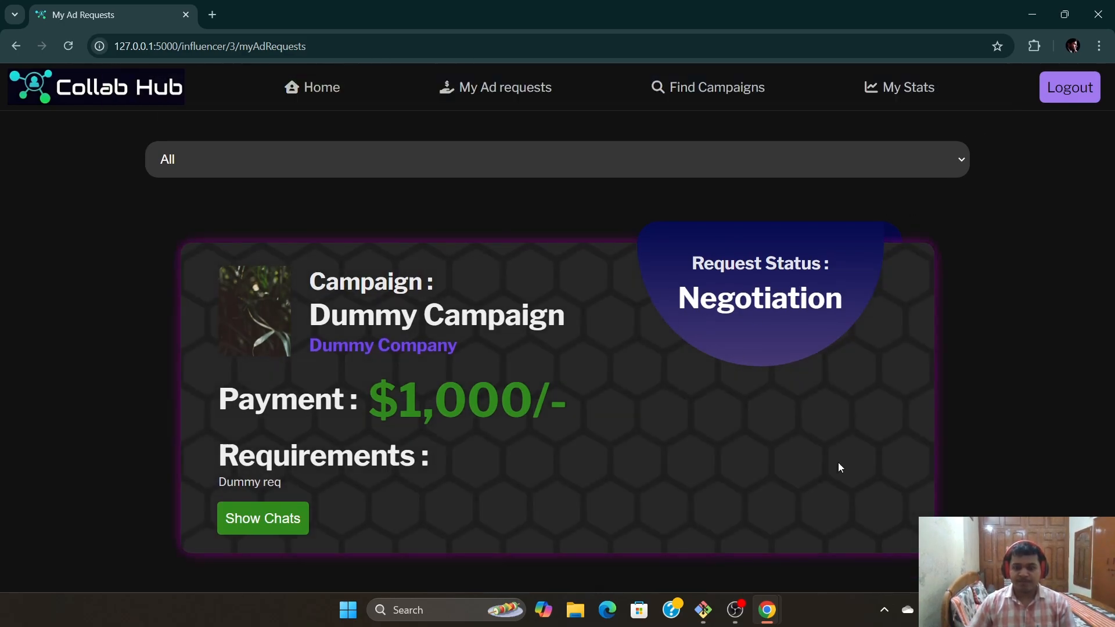
Return to the sponsor window and reload to see the request in Negotiation
mouse_move(766, 610)
click(796, 526)
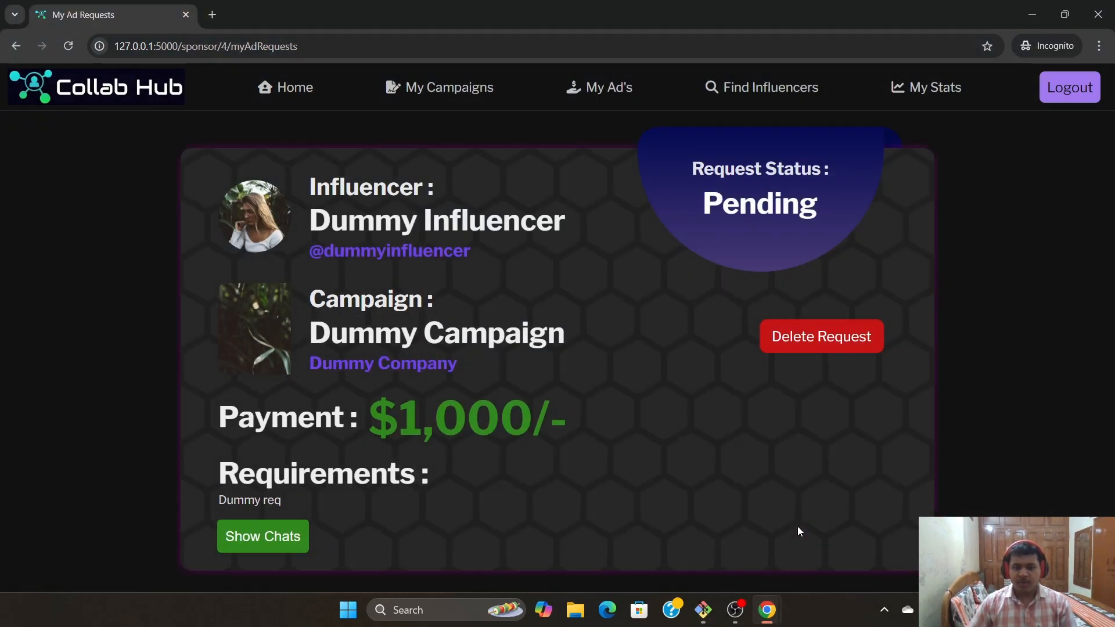
click(68, 46)
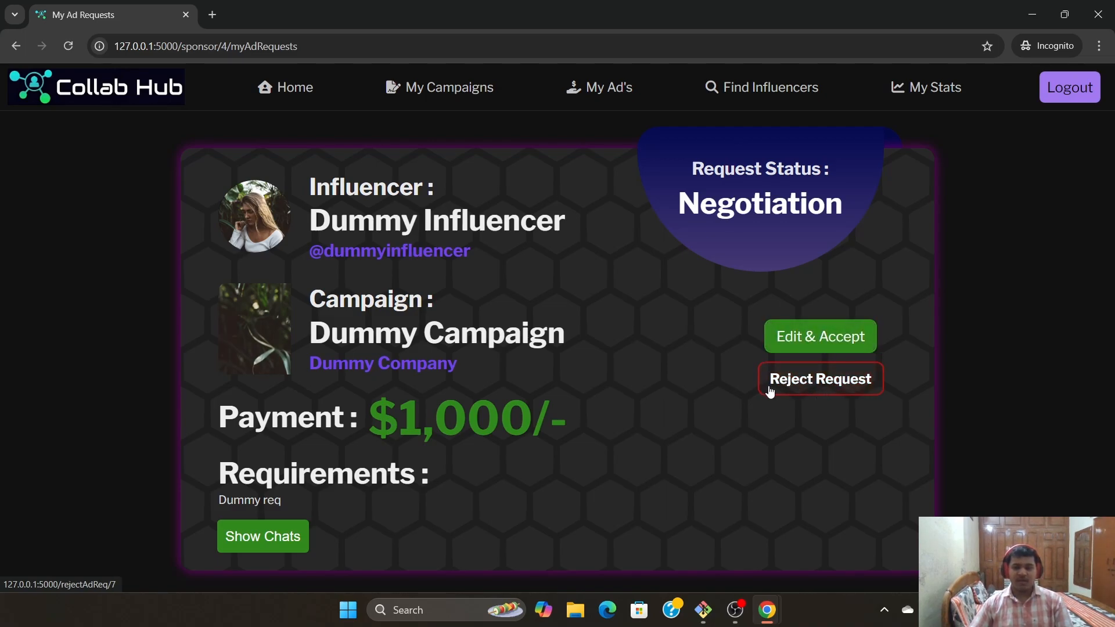
Edit and accept the request at payment 1200 with the note 'Increased payment'
click(833, 338)
scroll(605, 373, down, 8)
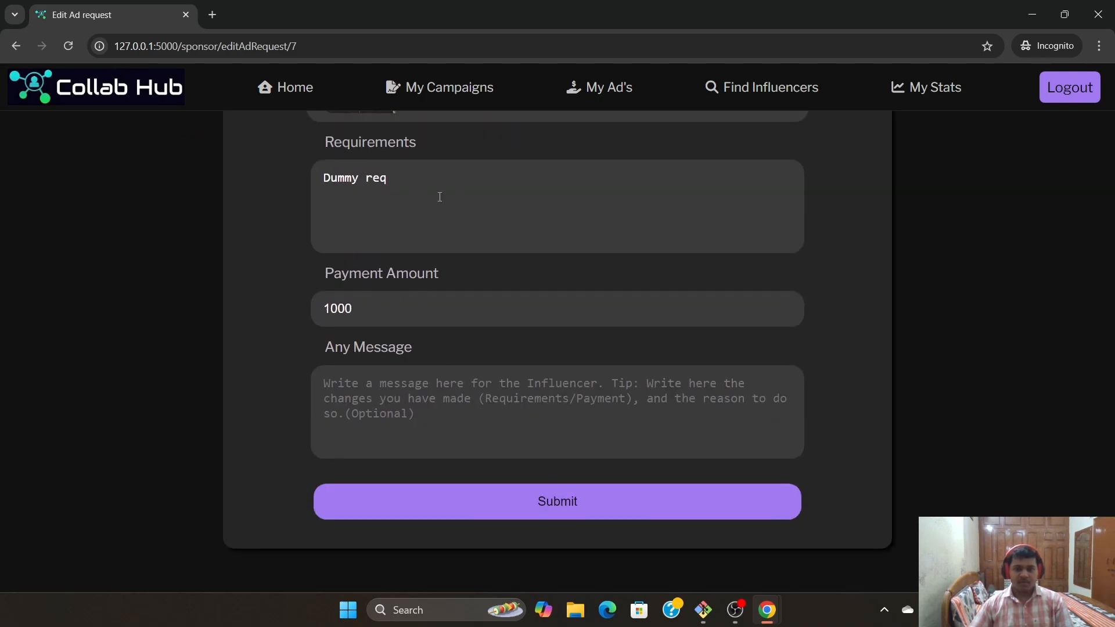
click(434, 312)
key(BackSpace)
key(BackSpace)
key(BackSpace)
key(BackSpace)
text(1200)
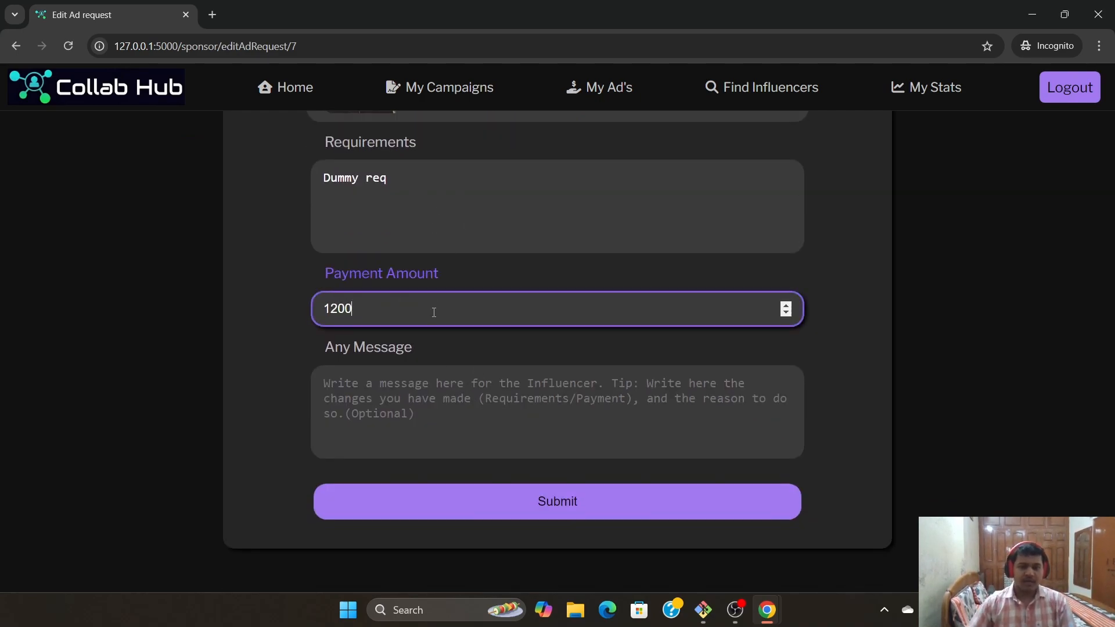
click(437, 386)
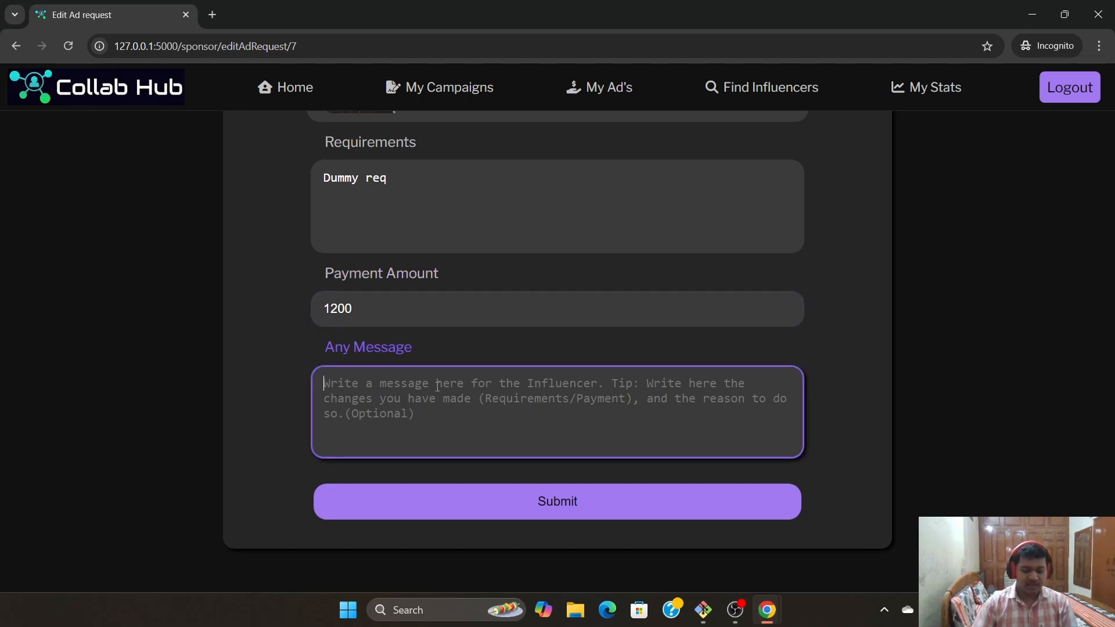
text(Increase)
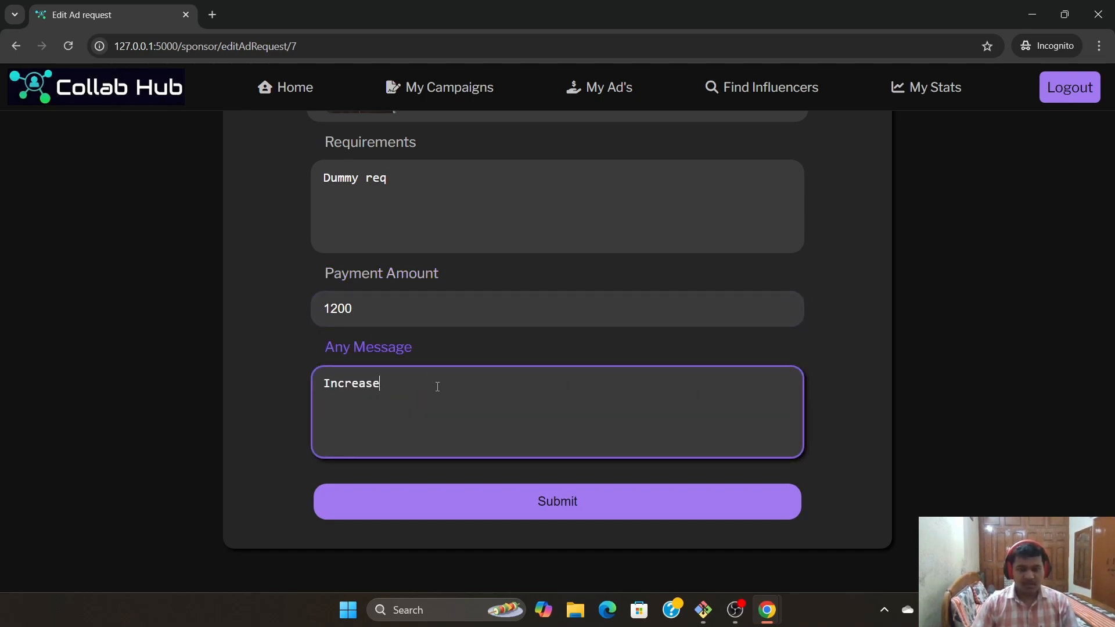
text(d payment)
click(578, 504)
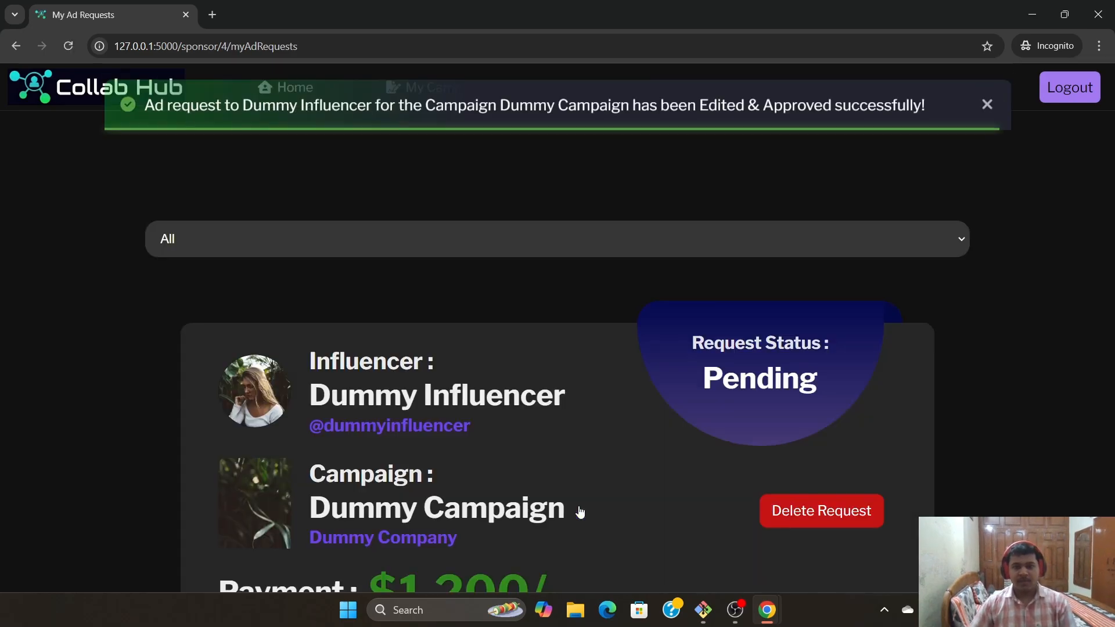
In the influencer window, reload to see the $1,200 offer and check its chats
click(986, 154)
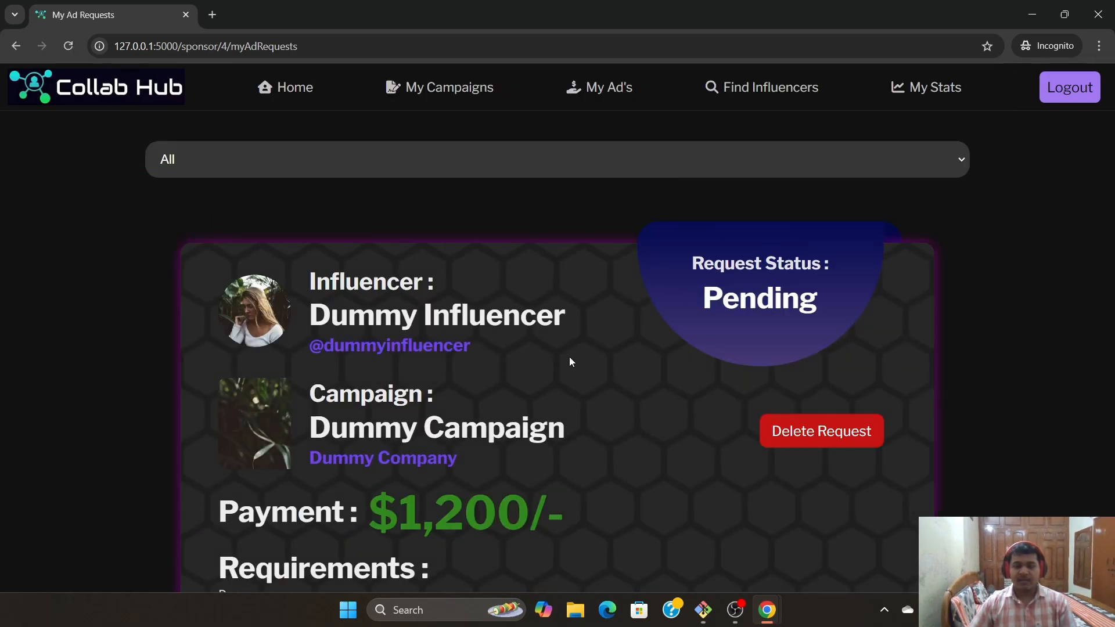
scroll(675, 471, down, 2)
mouse_move(766, 610)
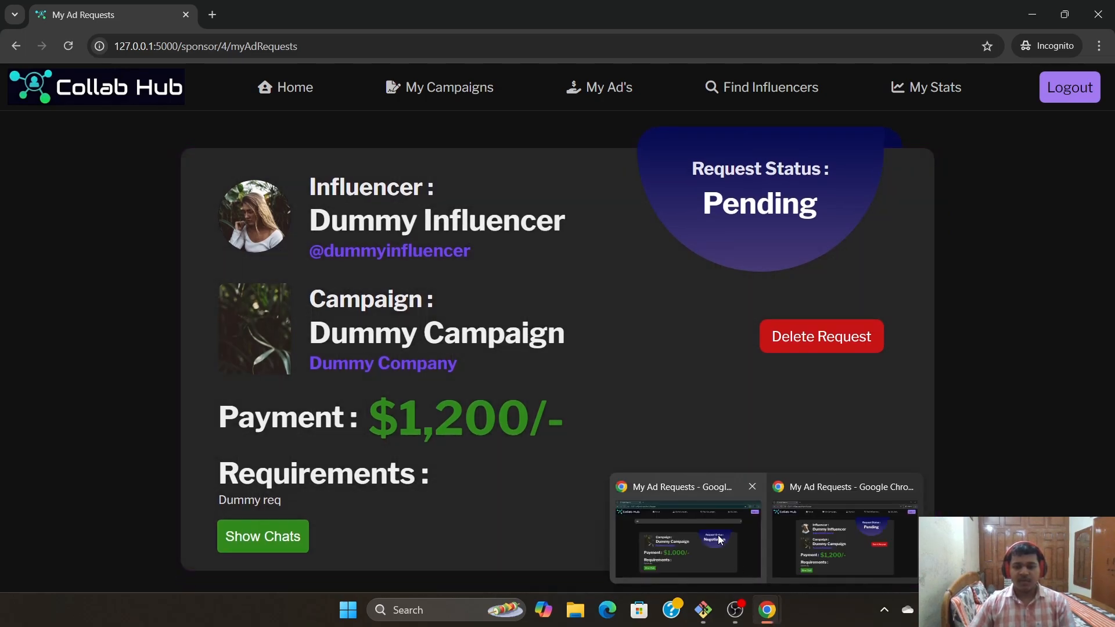
click(719, 539)
click(67, 46)
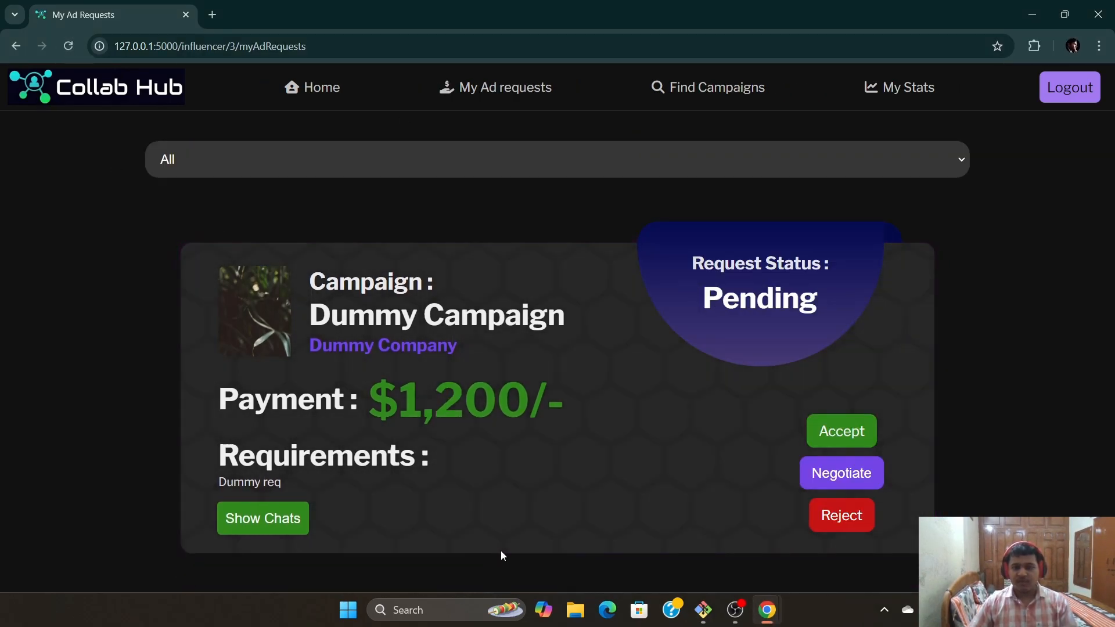
click(262, 518)
scroll(245, 426, down, 3)
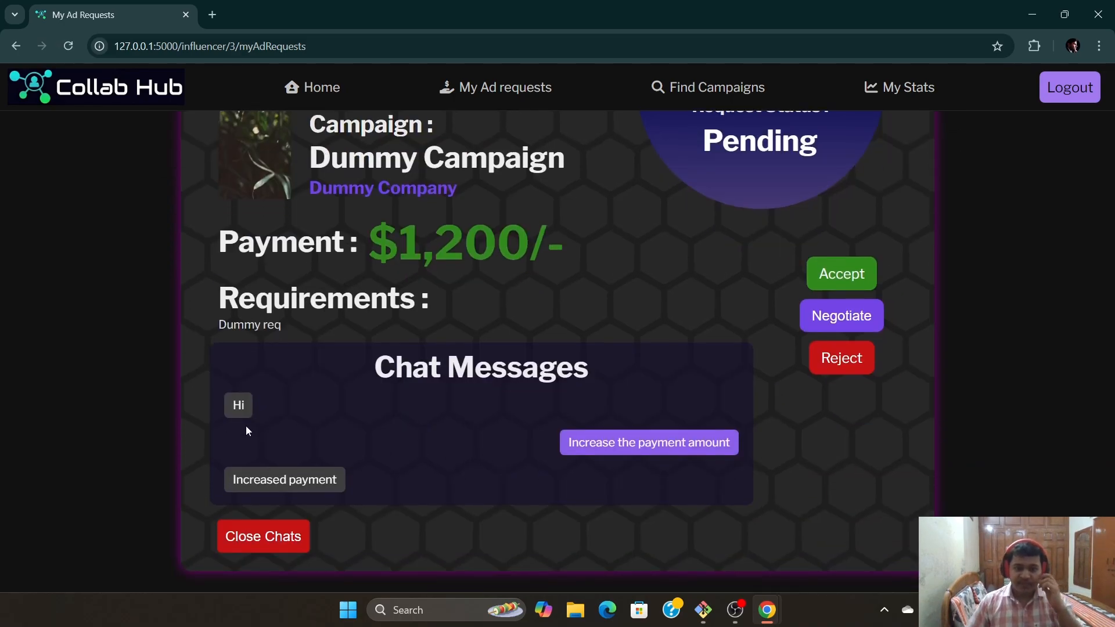
click(266, 535)
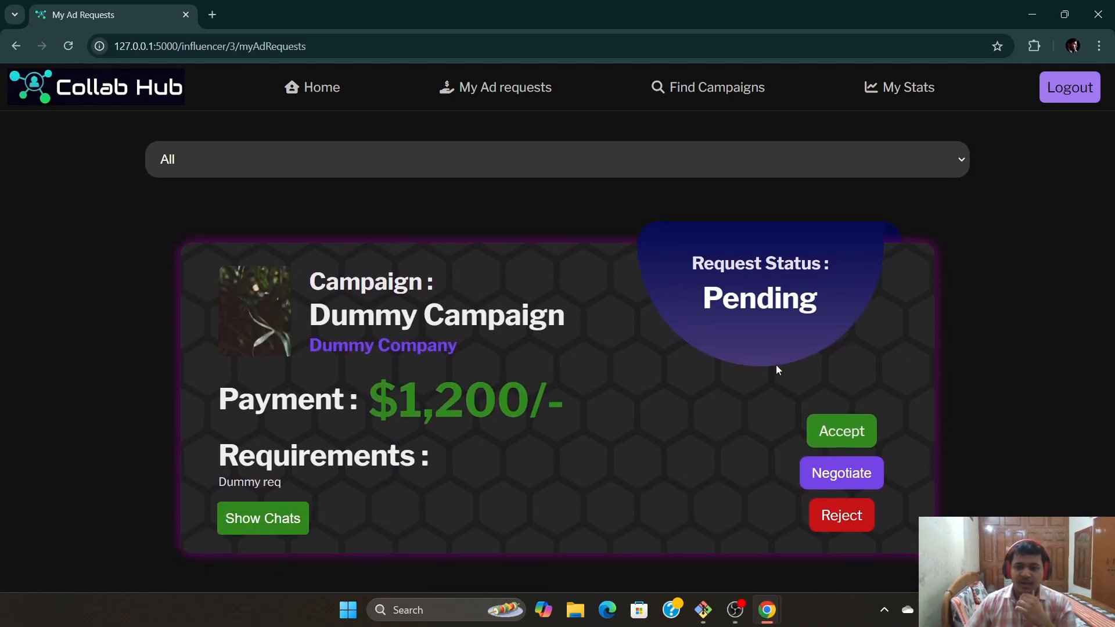
Accept the Dummy Campaign request and mark it completed
click(847, 435)
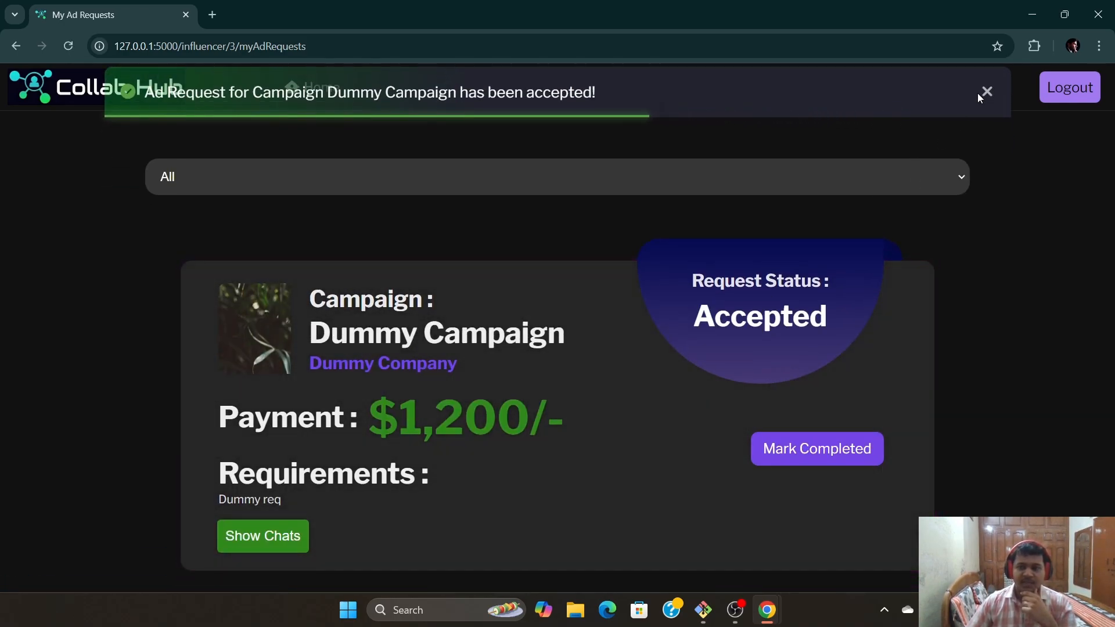
click(984, 92)
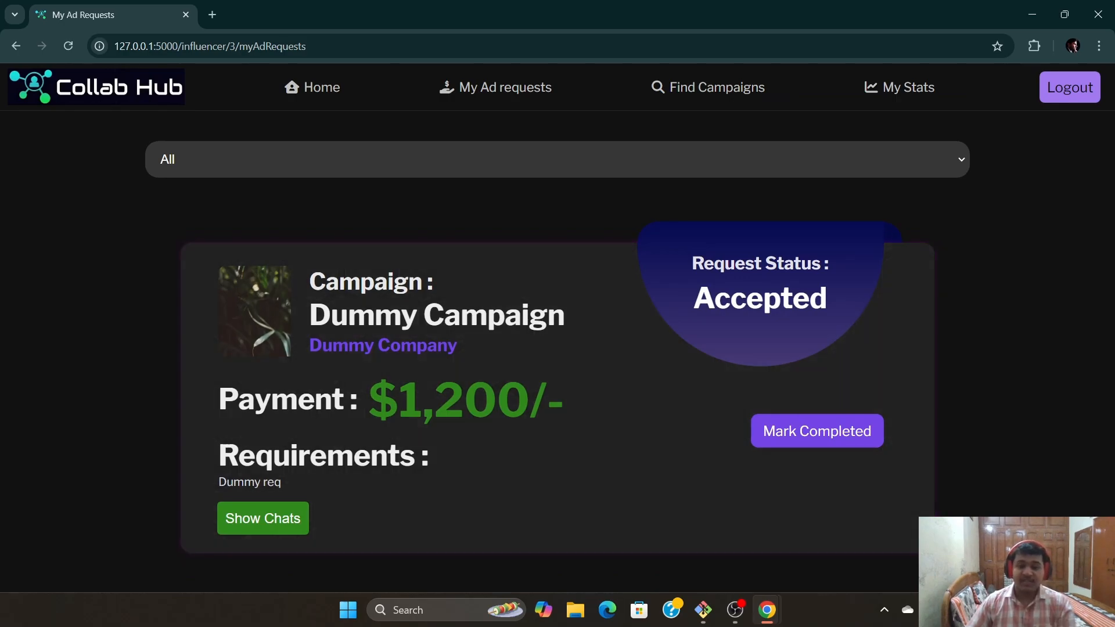
click(811, 443)
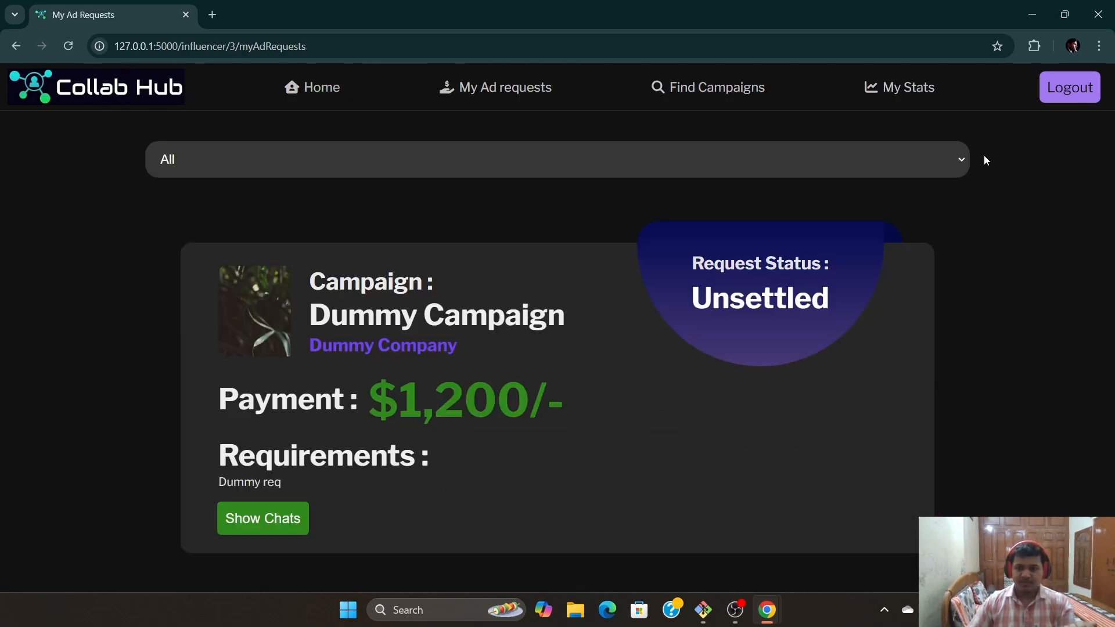
Switch to the sponsor's window and refresh to see the request's Unsettled status
mouse_move(767, 610)
click(691, 528)
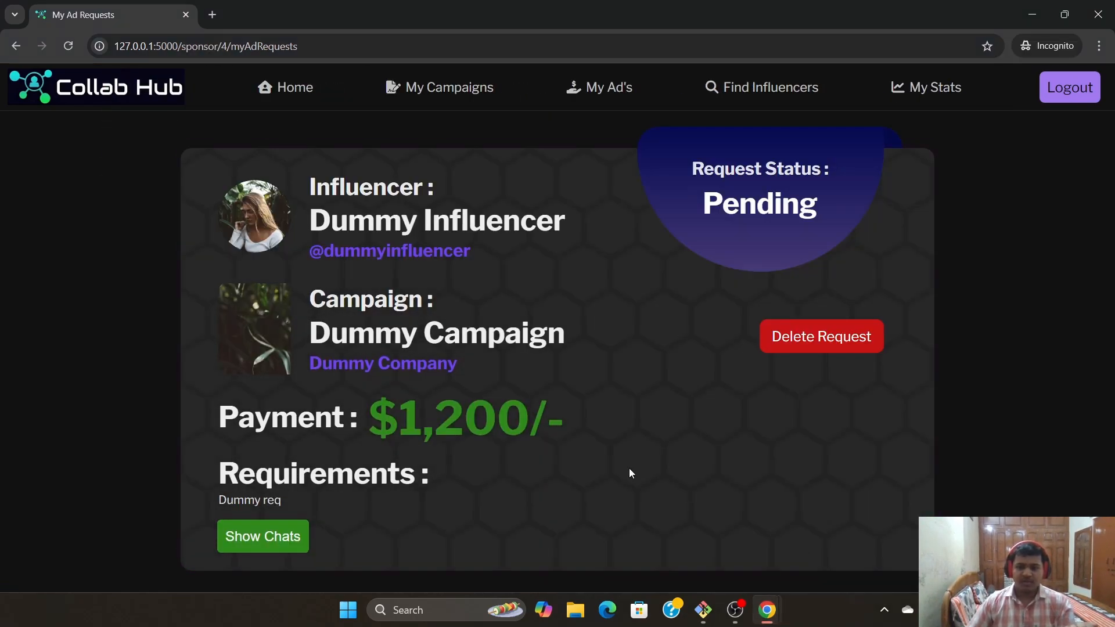
click(64, 50)
scroll(575, 479, up, 2)
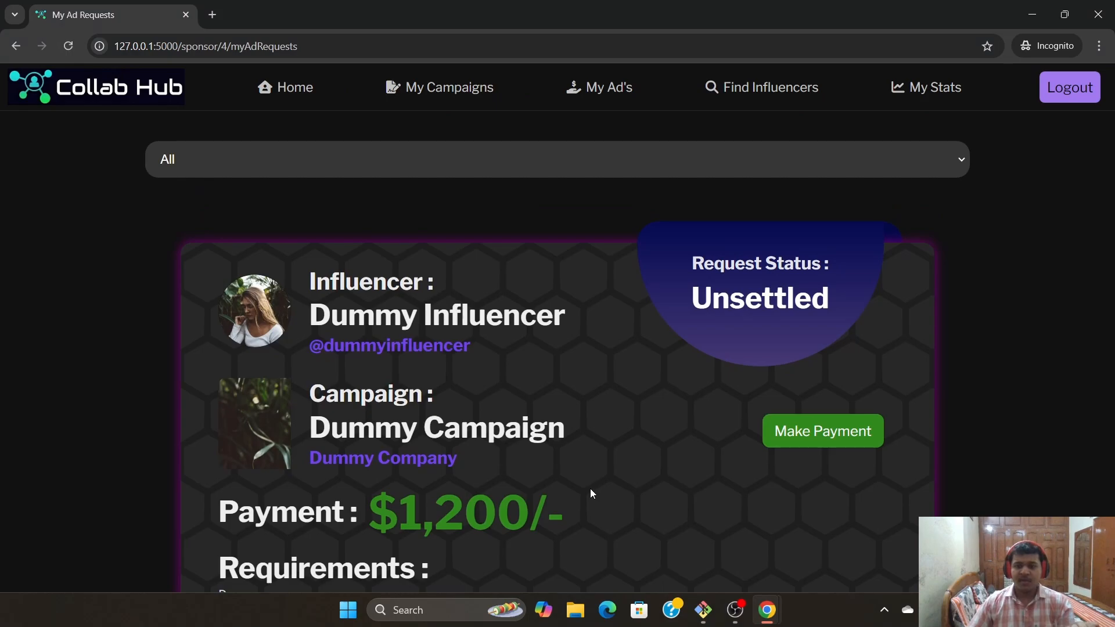
scroll(861, 356, down, 2)
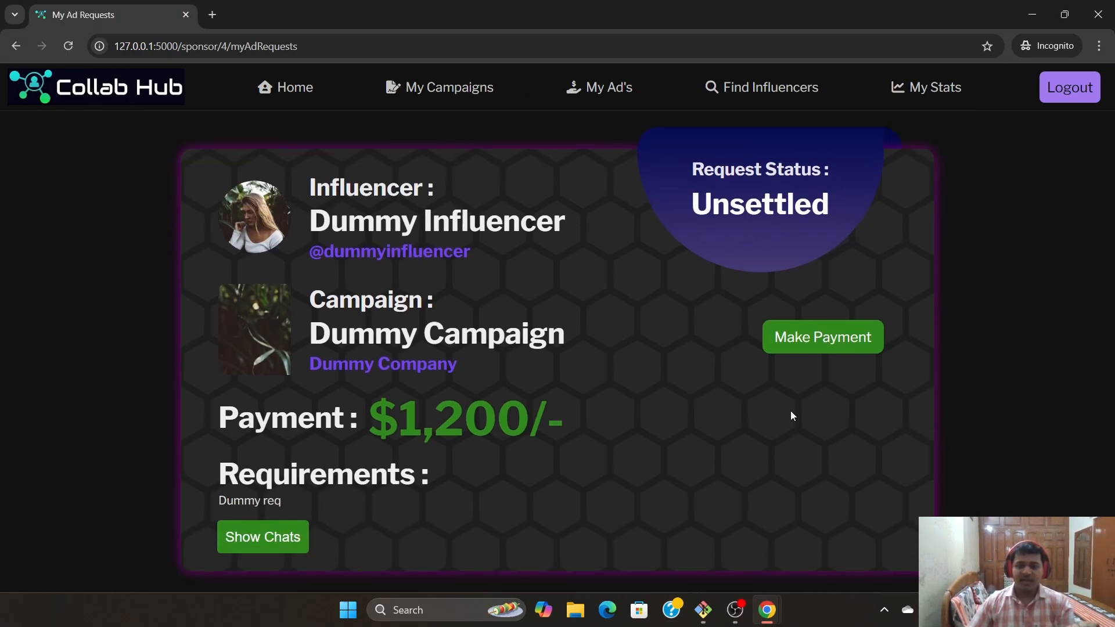
Move between the sponsor's home page and its ad requests list
click(270, 87)
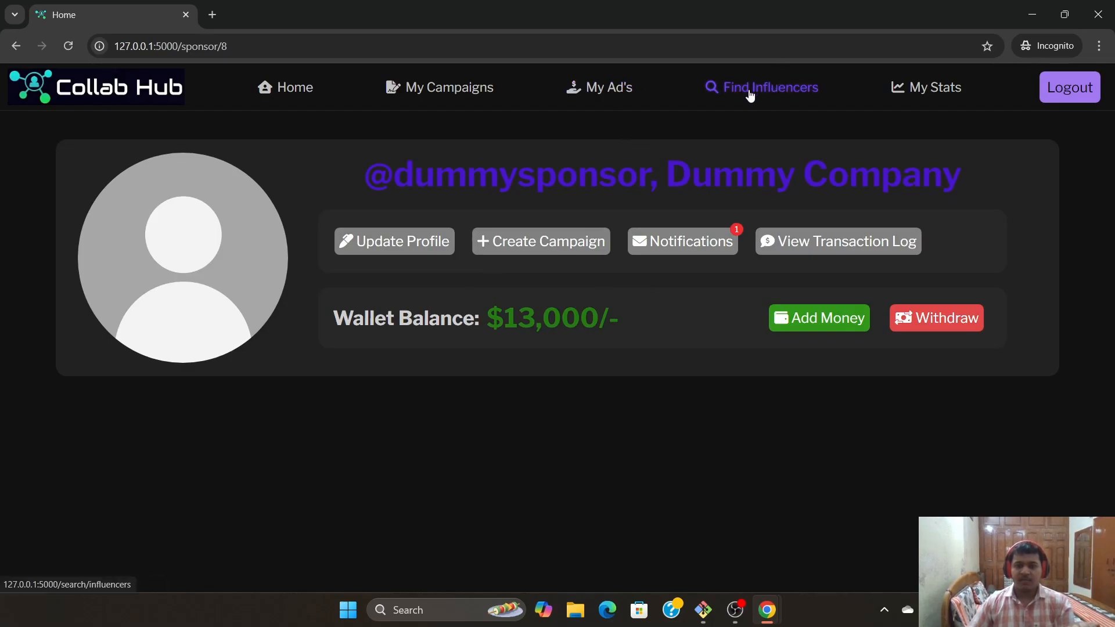
click(591, 90)
scroll(441, 425, down, 2)
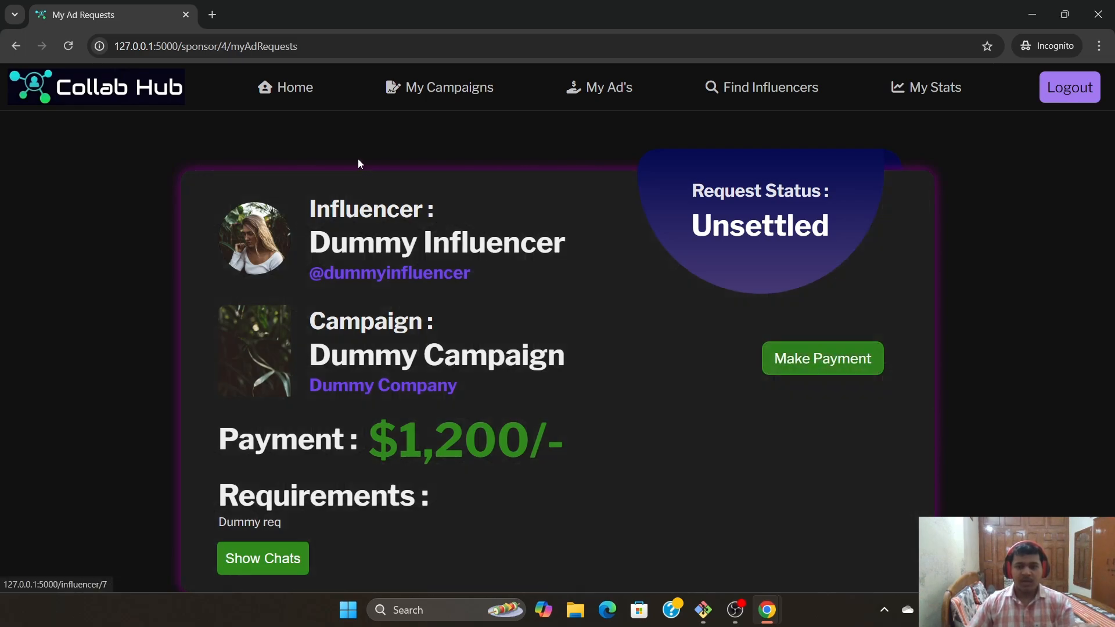
click(308, 88)
click(612, 89)
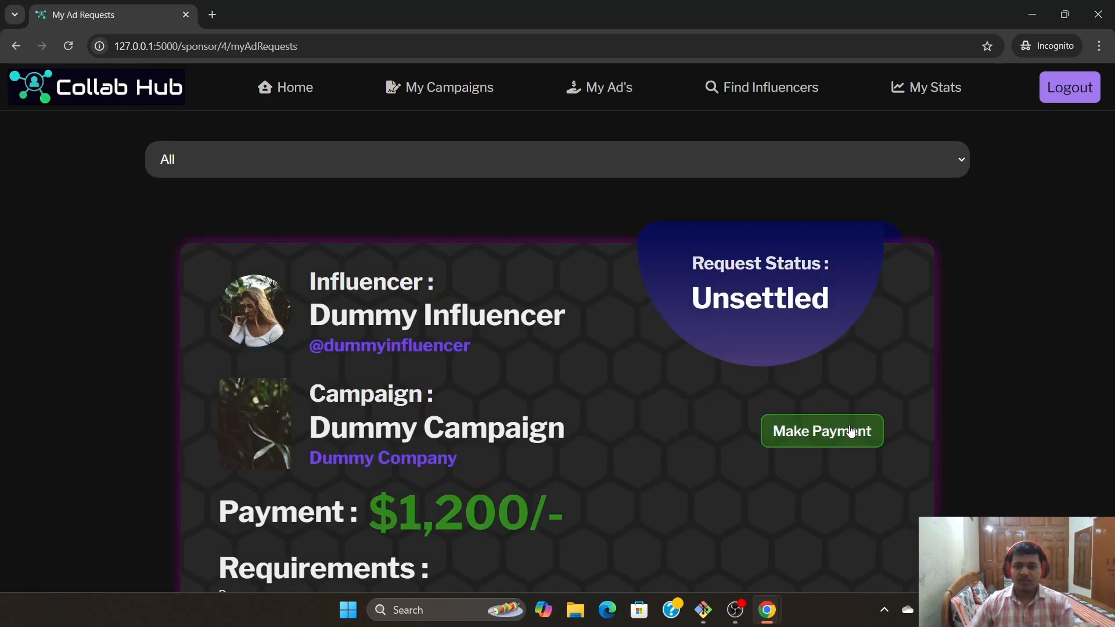
Pay $1,200 for the completed Dummy Campaign request, leaving the sponsor wallet at $11,800
click(848, 432)
scroll(654, 158, down, 3)
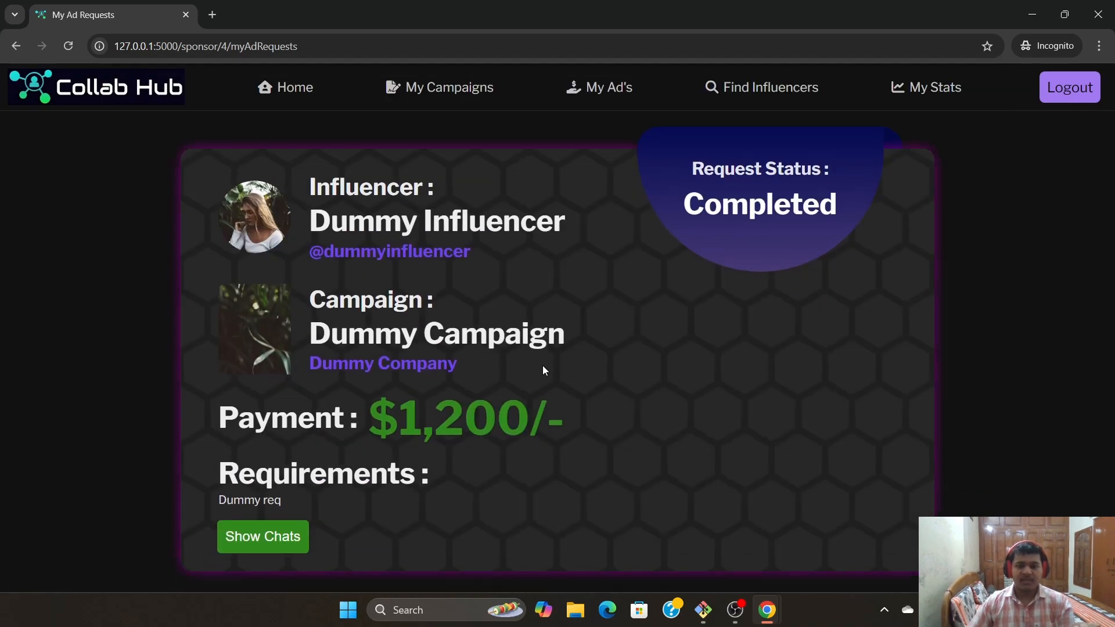
click(287, 96)
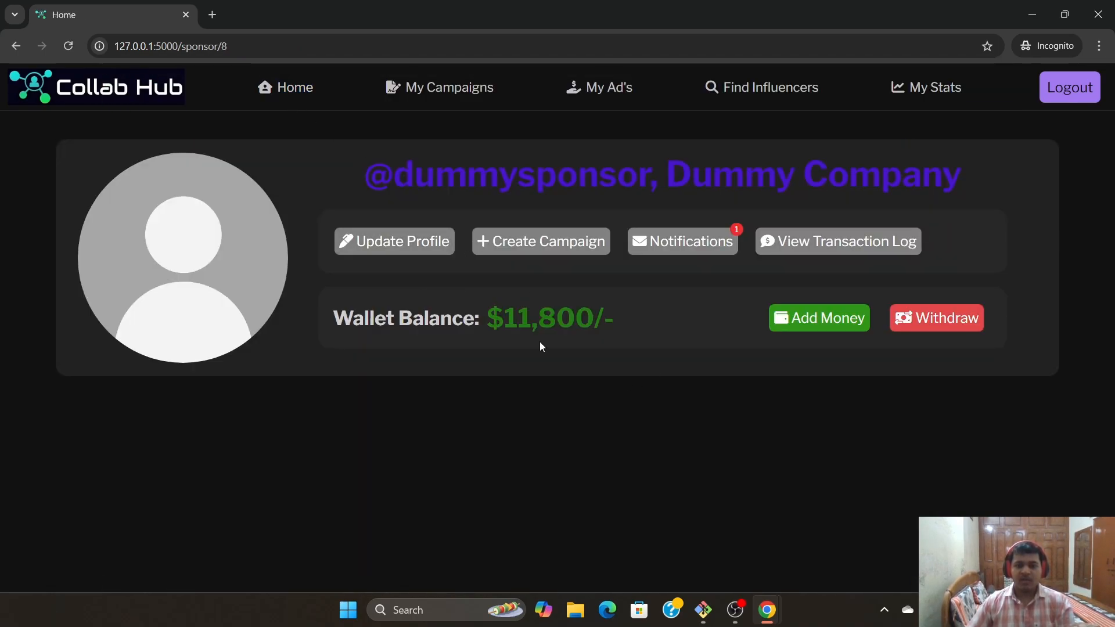
click(690, 537)
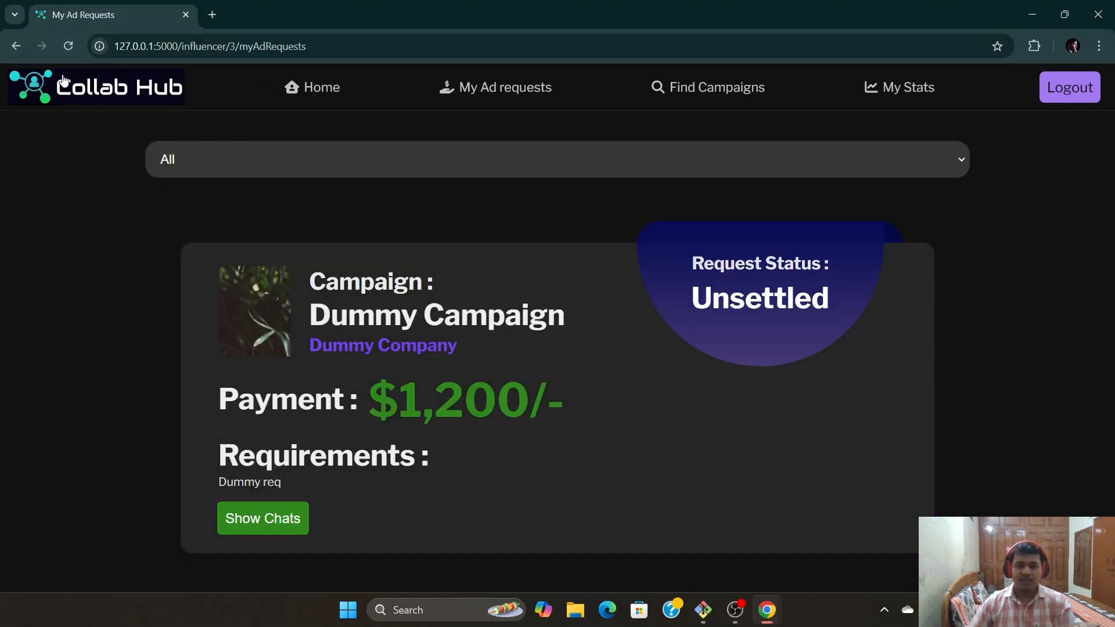
Reload to see Dummy Campaign Completed, then read the influencer's $1,200 payment notification
click(68, 47)
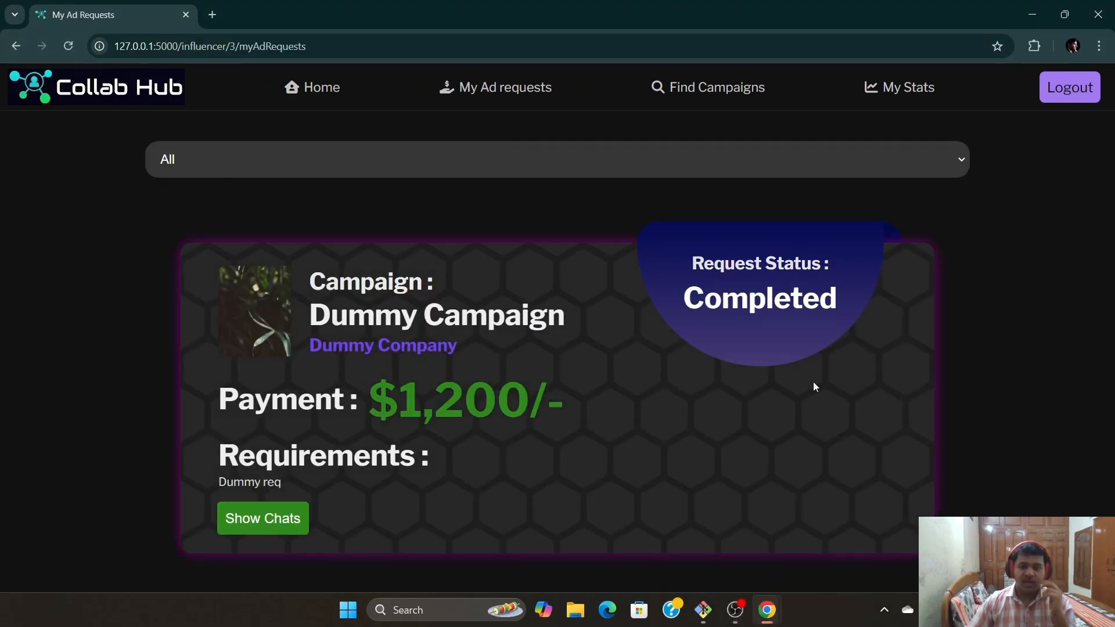
click(317, 81)
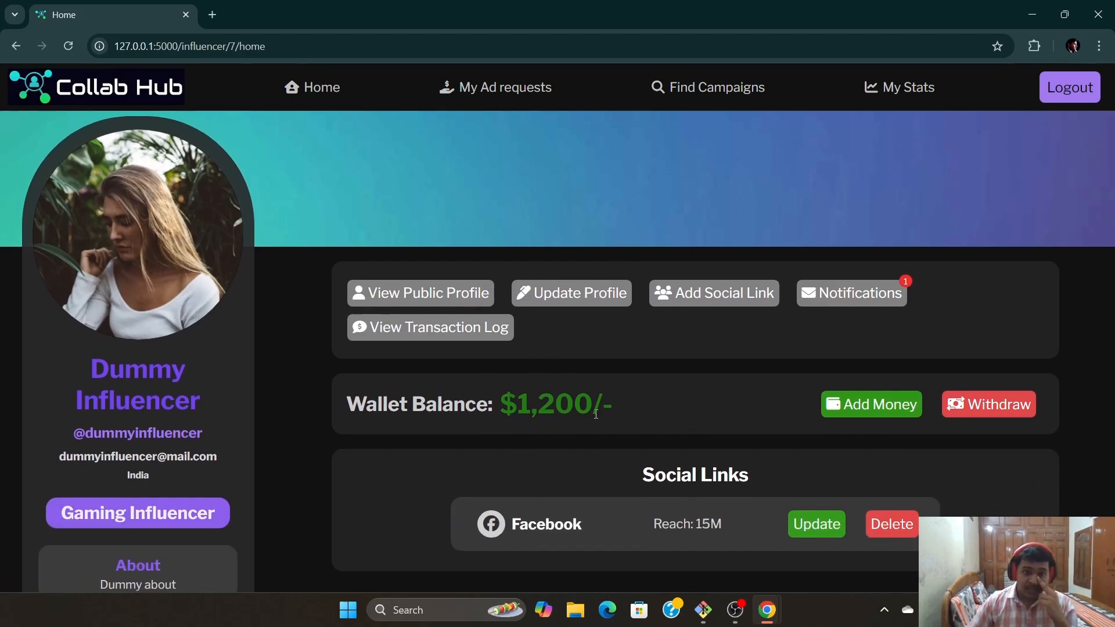
scroll(713, 408, up, 1)
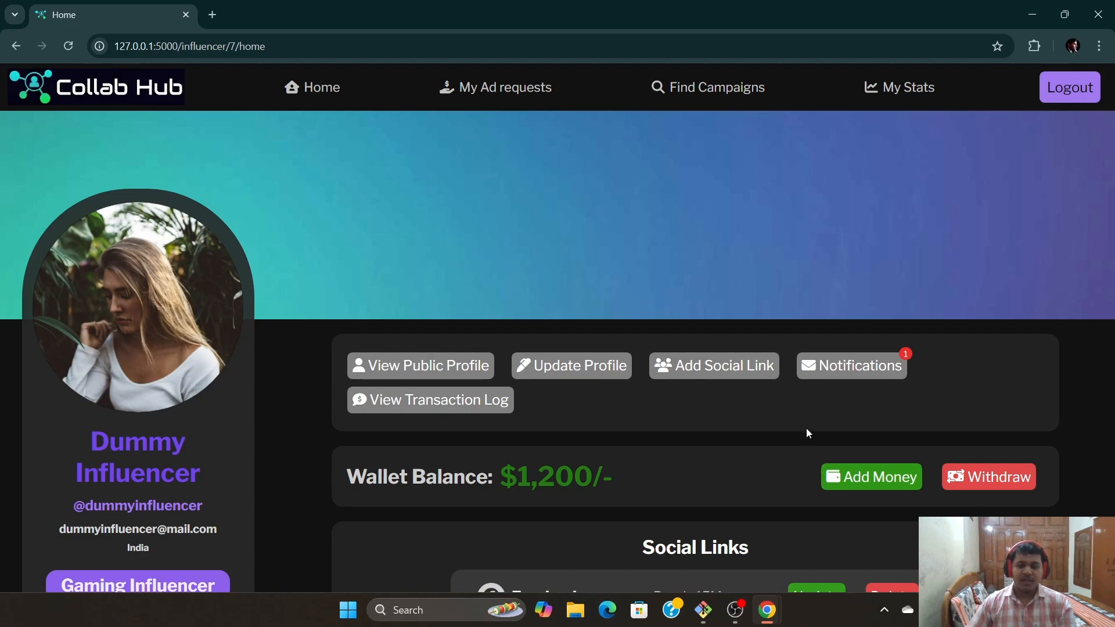
click(838, 372)
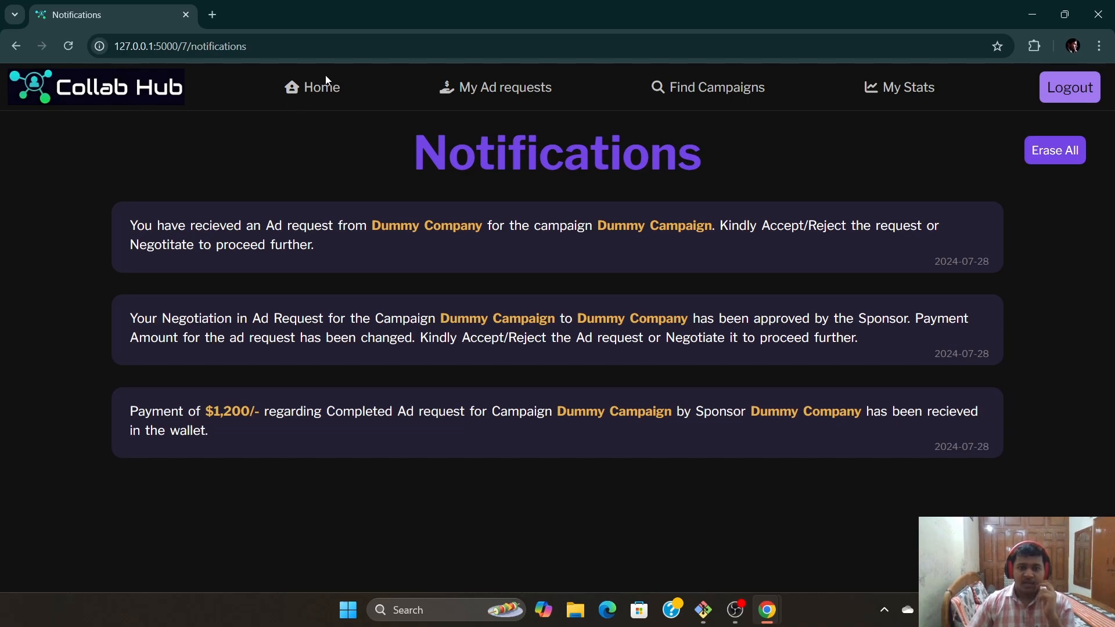
click(325, 76)
Review the sponsor's notifications in the Incognito window
mouse_move(766, 609)
click(789, 542)
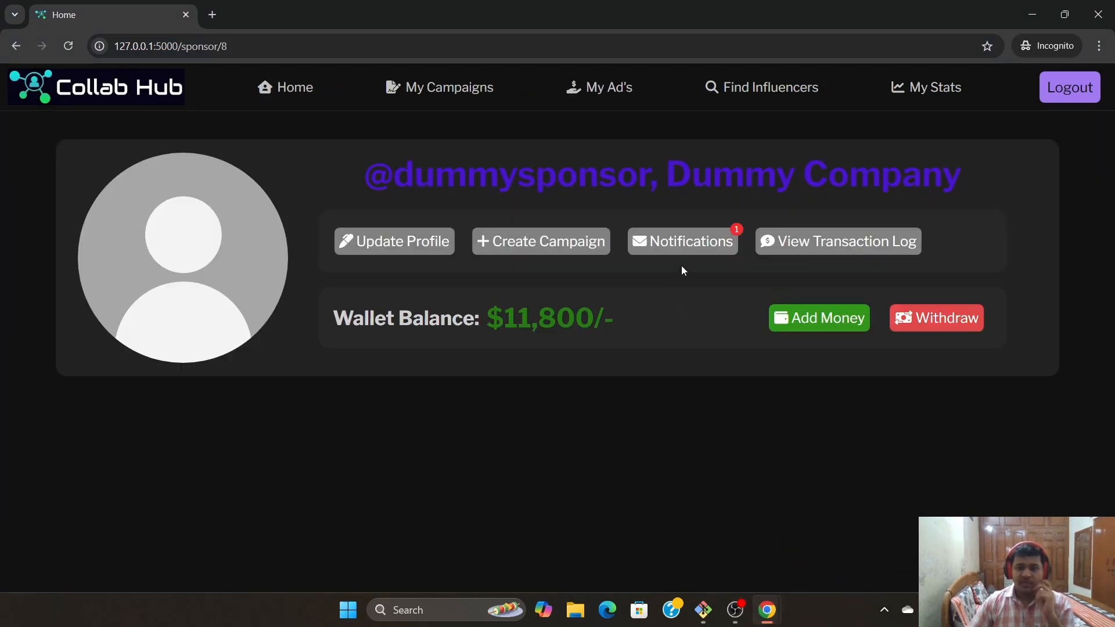
click(679, 246)
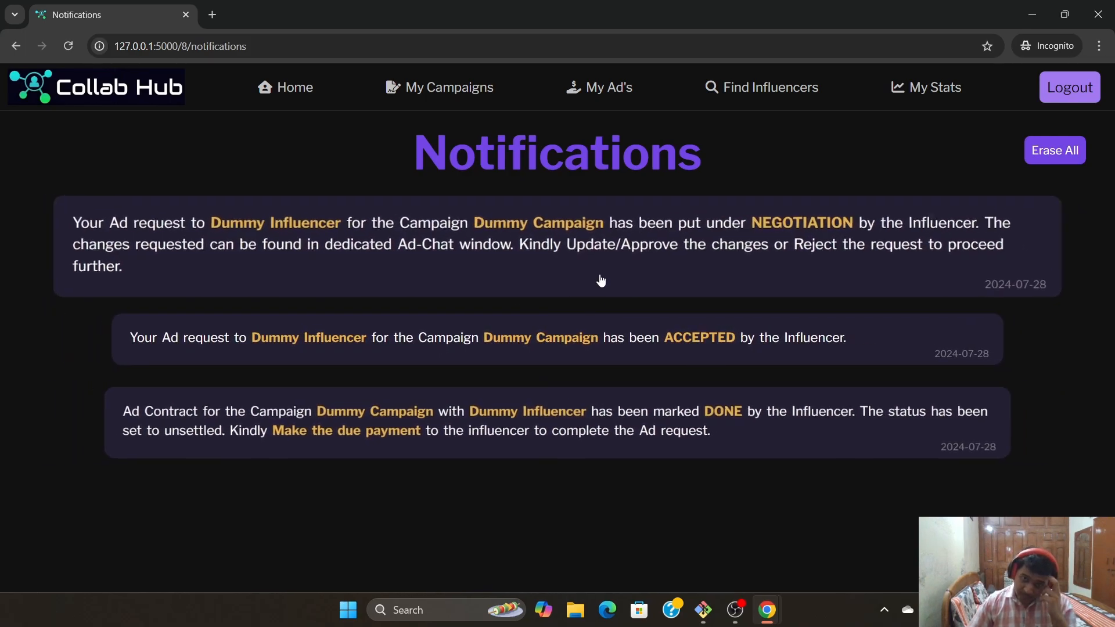
click(314, 90)
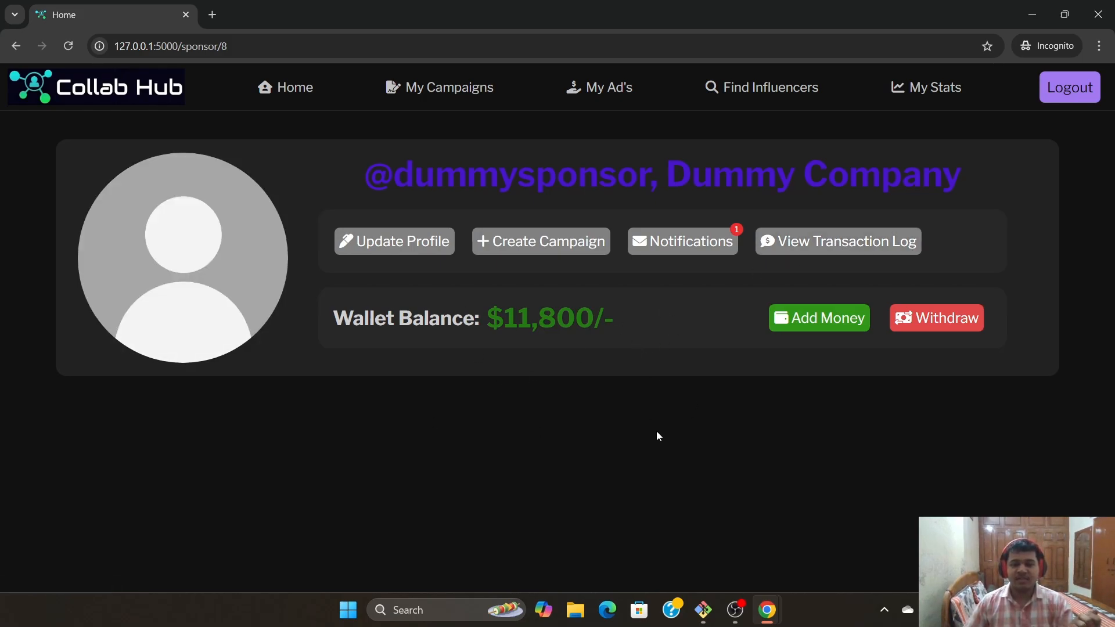
Check the sponsor's transaction log, close the sponsor window, and log the influencer out
click(872, 245)
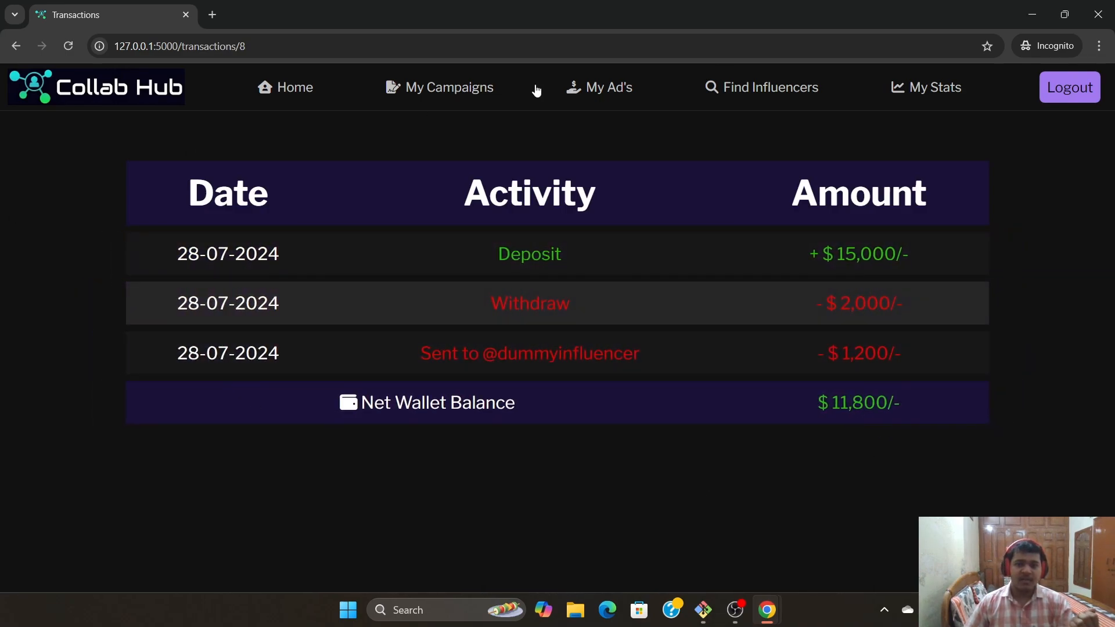
click(293, 90)
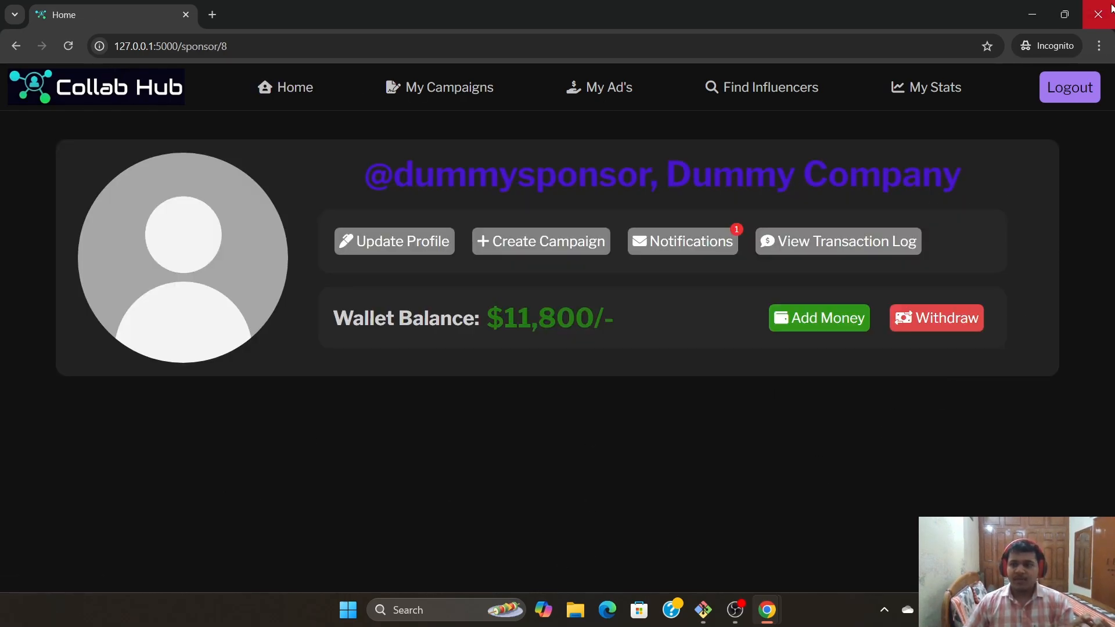
click(1097, 14)
click(1087, 90)
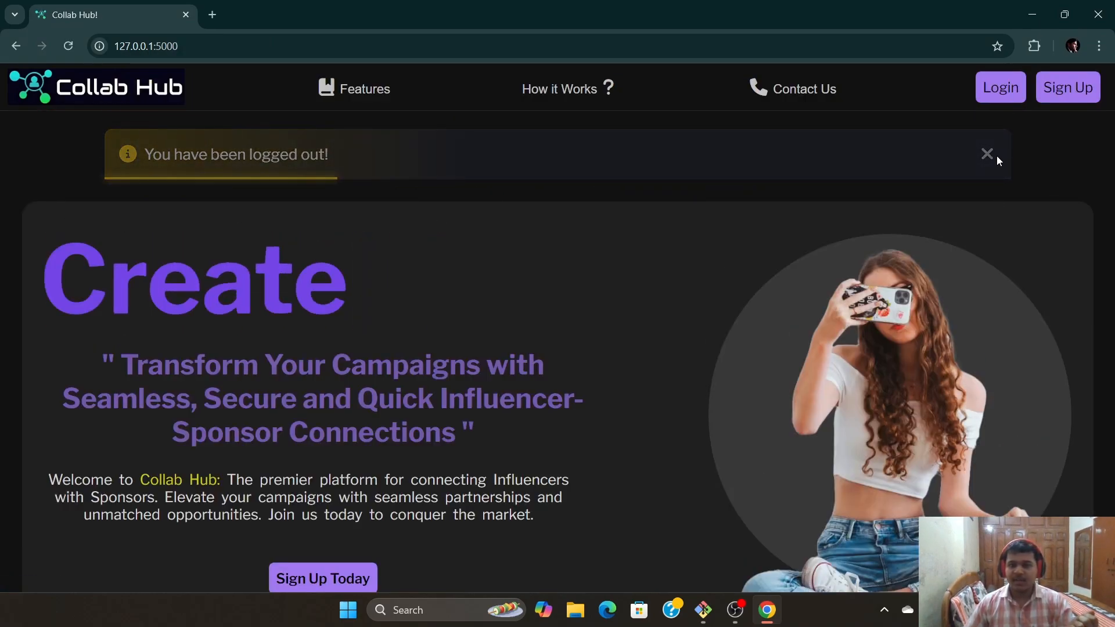
Log in as the tech influencer using the saved username and password
click(987, 154)
click(1000, 87)
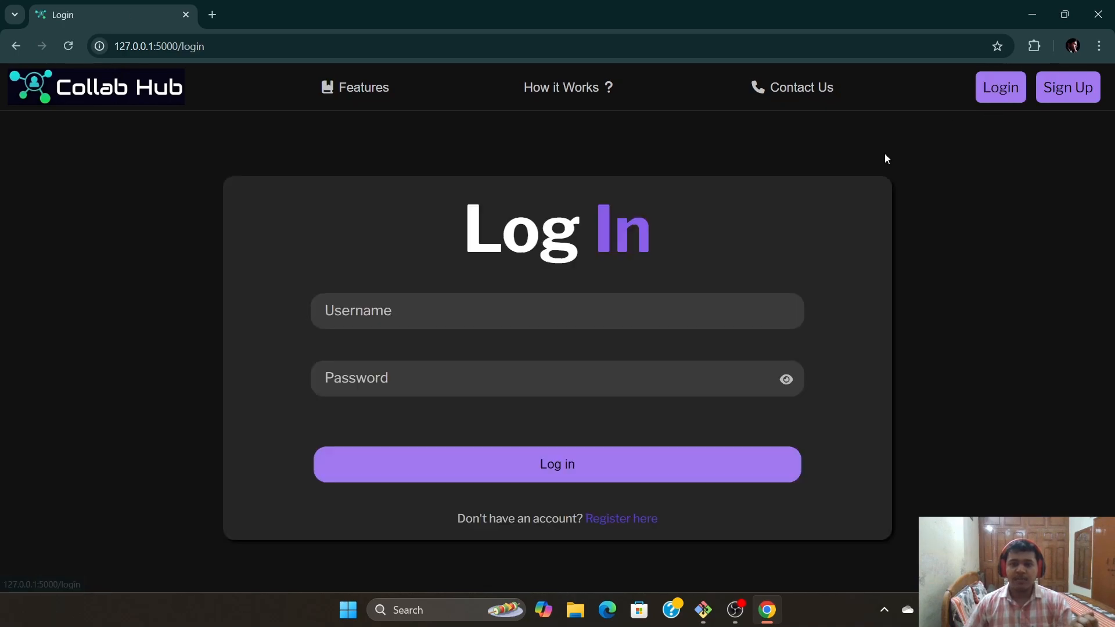
click(517, 317)
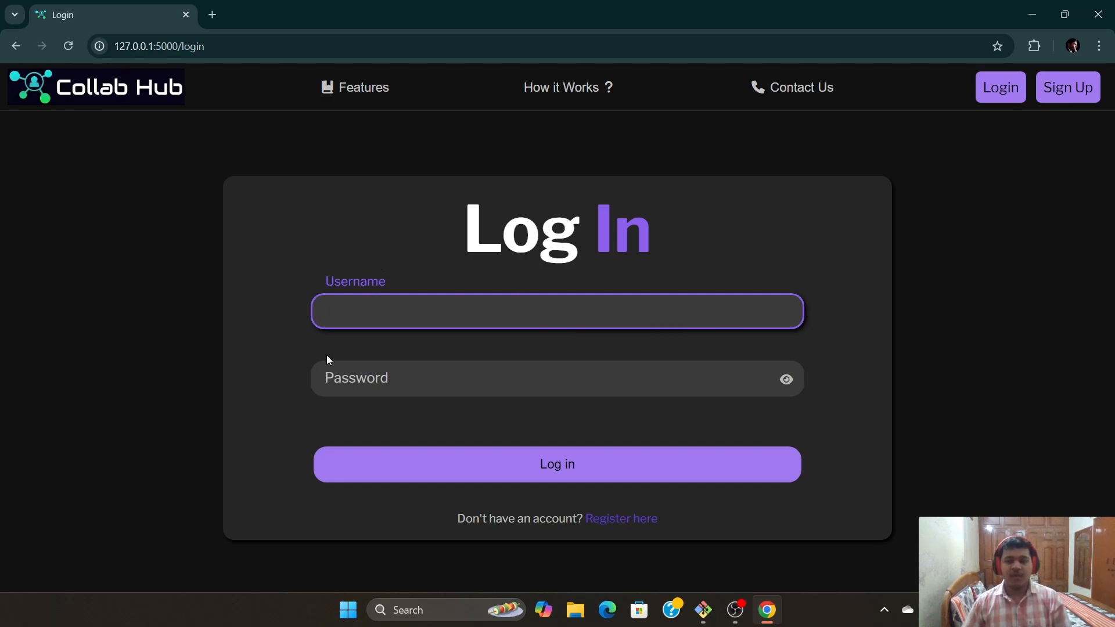
click(409, 328)
click(412, 361)
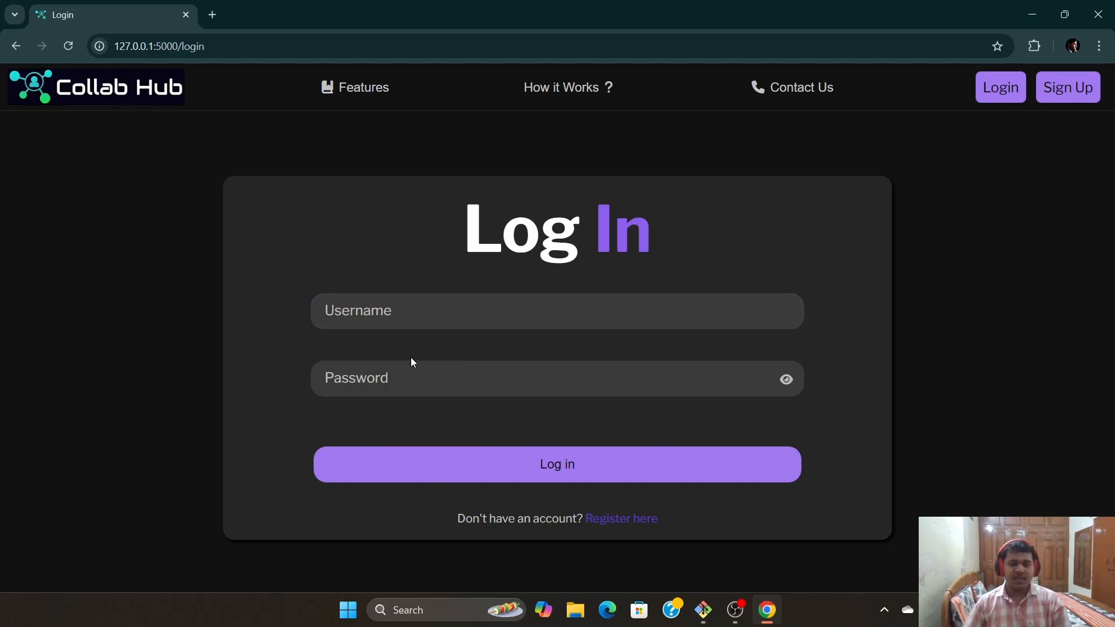
click(440, 319)
text(tech)
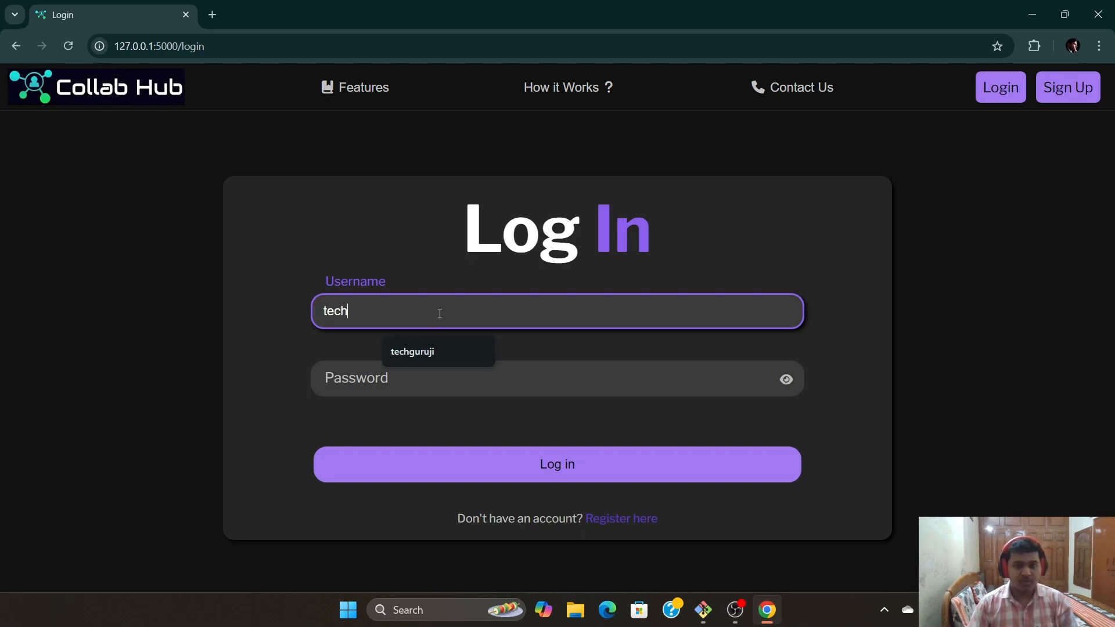
click(409, 351)
click(412, 385)
text(te)
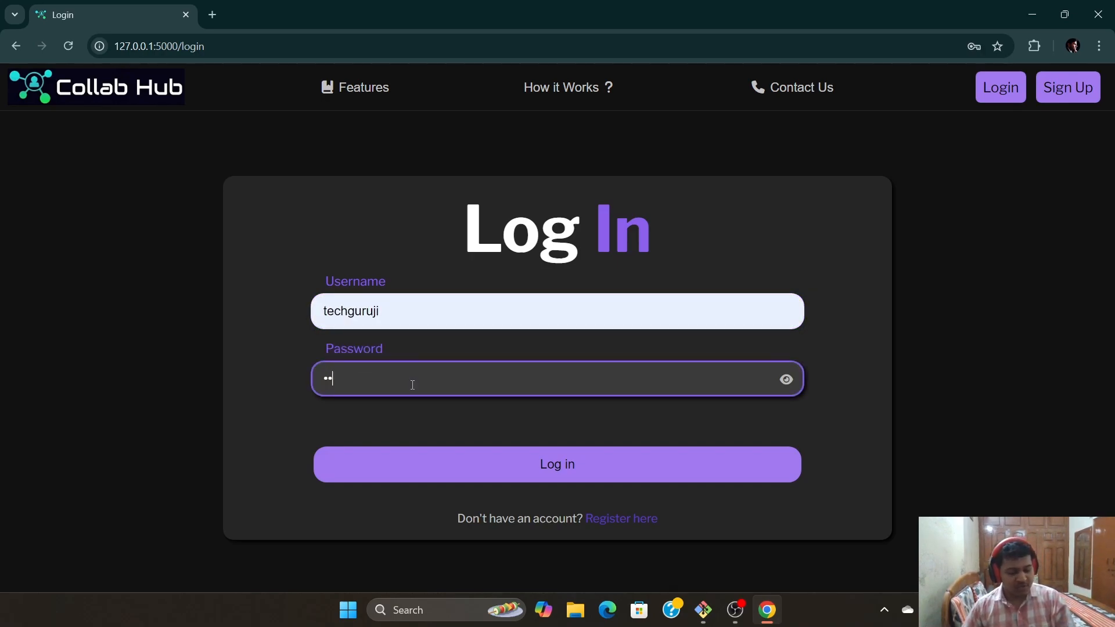
click(552, 462)
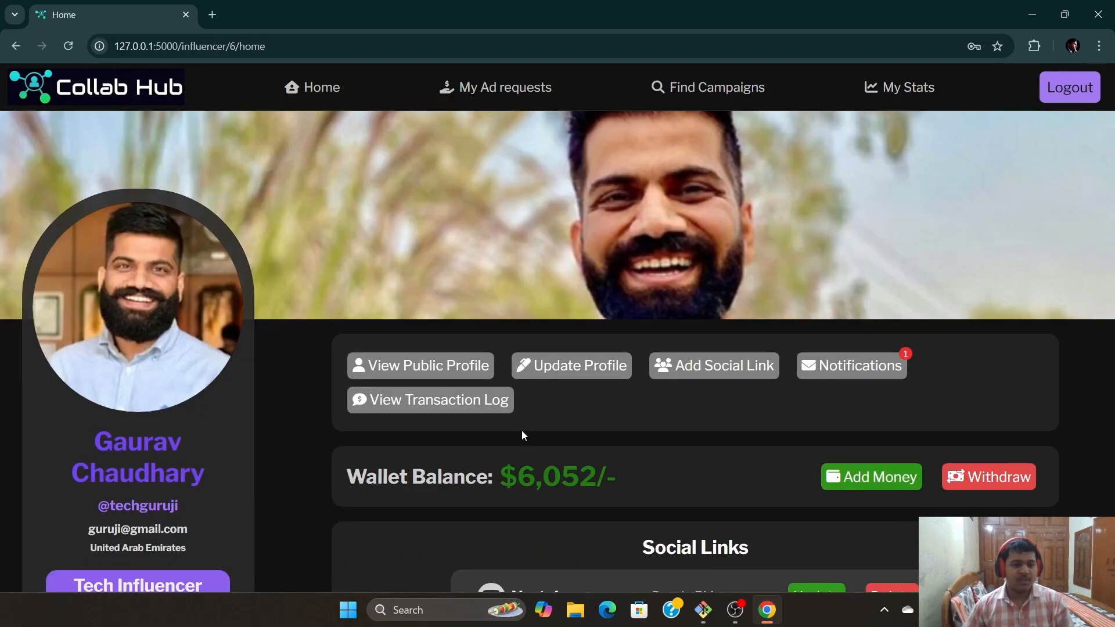
Visit the influencer's public profile, ad requests and campaign search pages
scroll(522, 430, down, 4)
scroll(538, 431, up, 2)
scroll(378, 521, down, 3)
scroll(378, 521, down, 6)
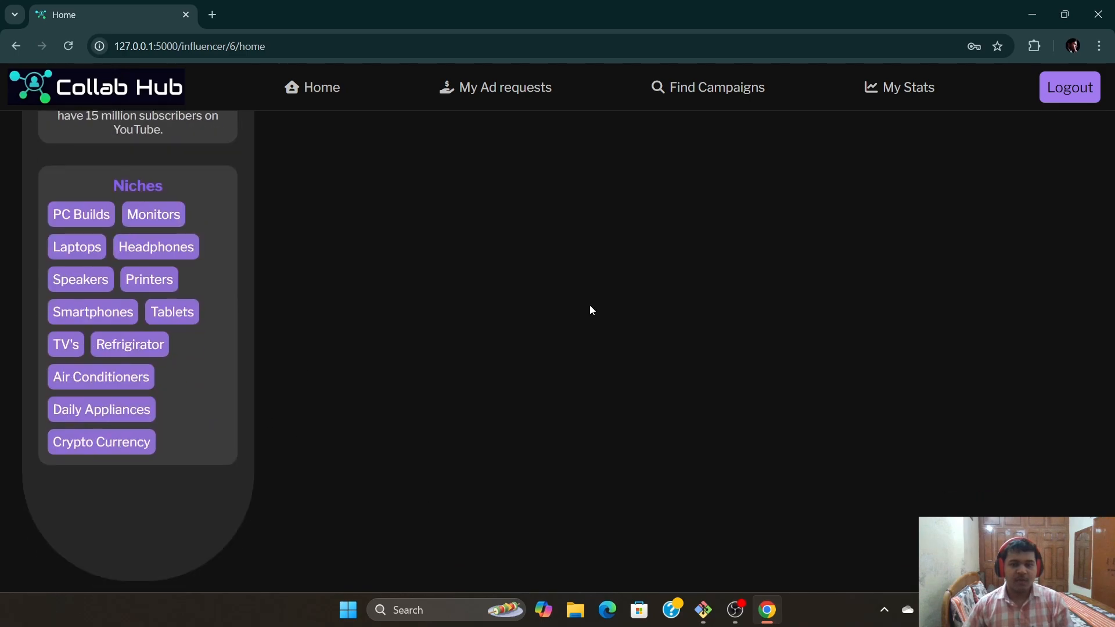
scroll(590, 308, up, 11)
click(407, 366)
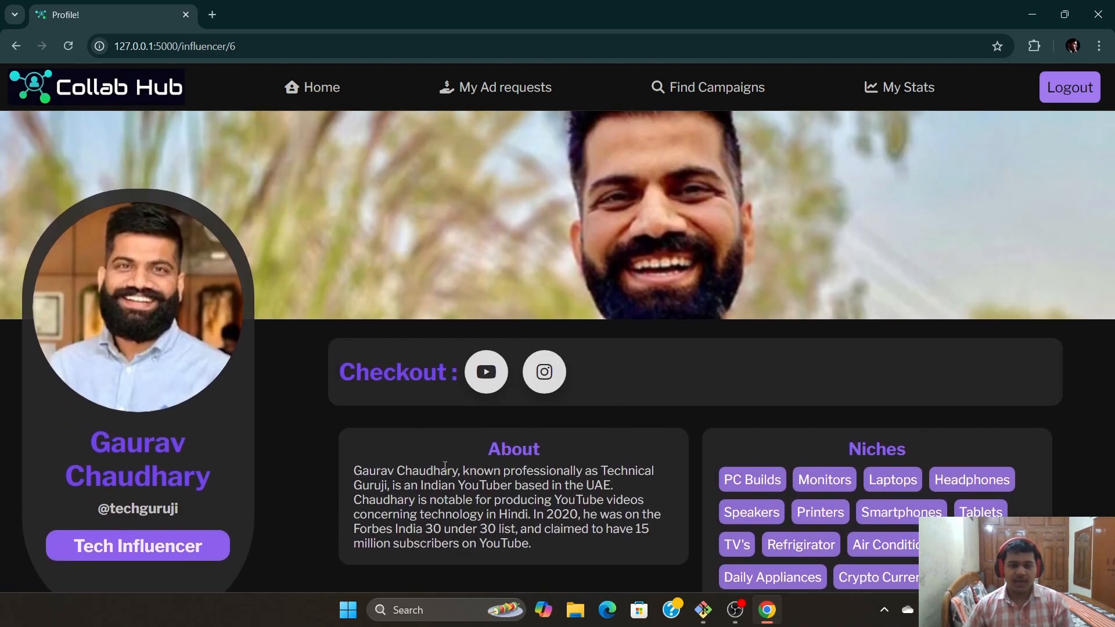
mouse_move(626, 378)
click(313, 87)
click(523, 88)
scroll(574, 378, down, 5)
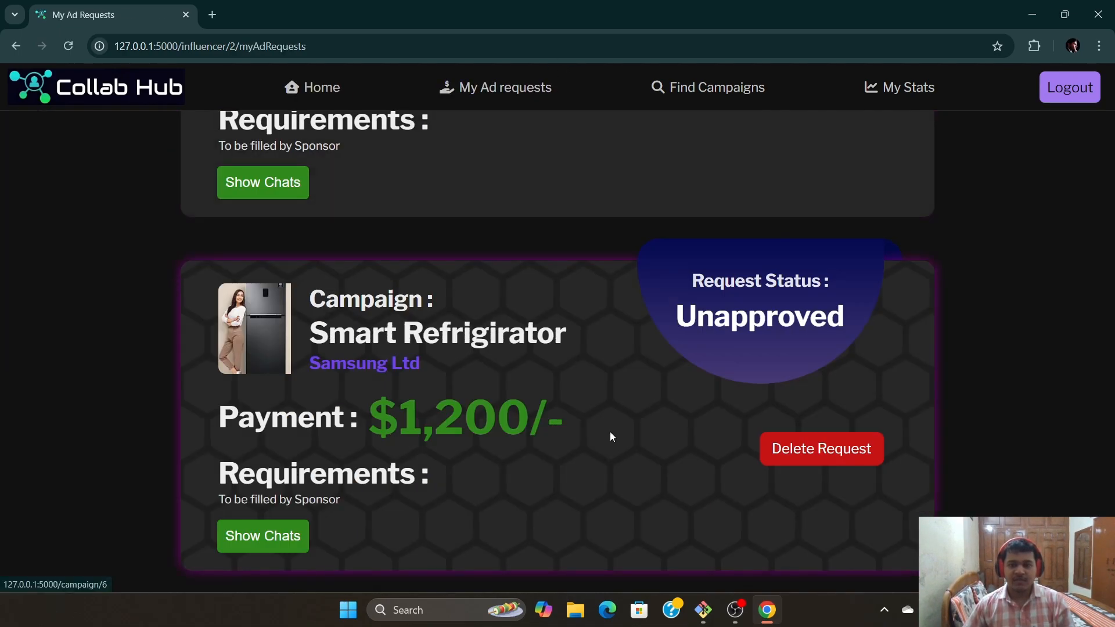
scroll(639, 290, up, 12)
click(748, 98)
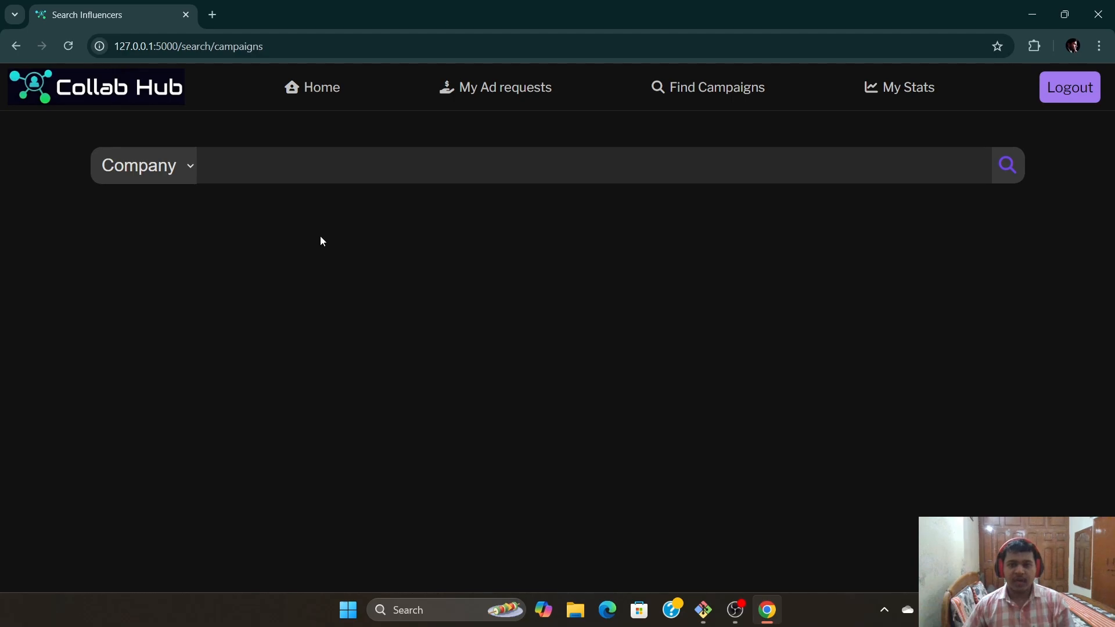
click(309, 87)
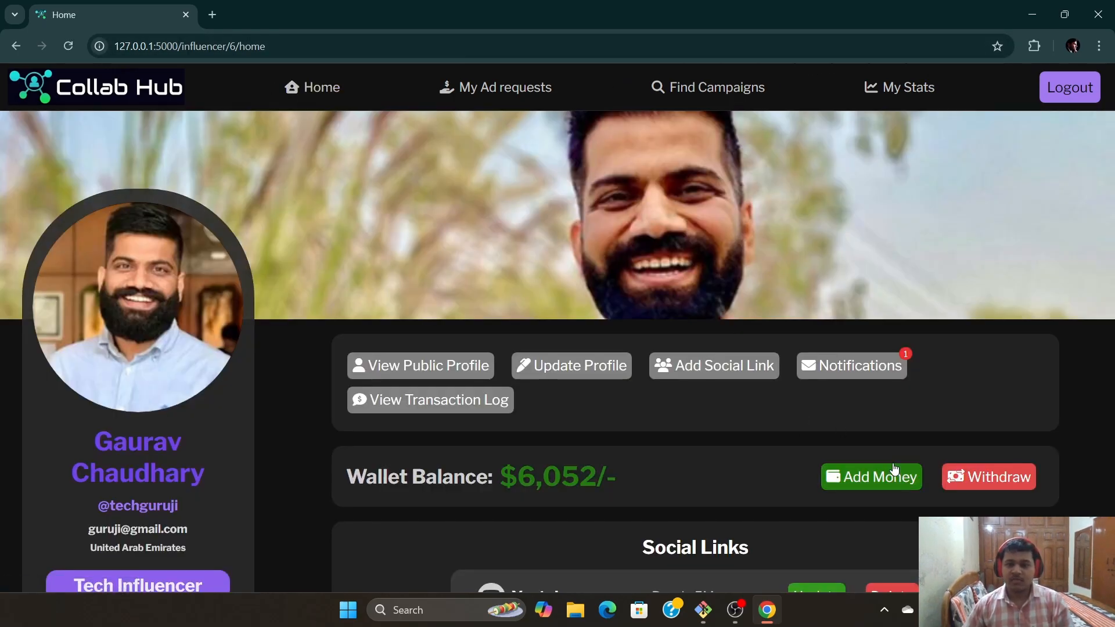
Scroll through the influencer's home page stats, then log out to the Log In page
scroll(634, 441, down, 2)
scroll(702, 452, up, 2)
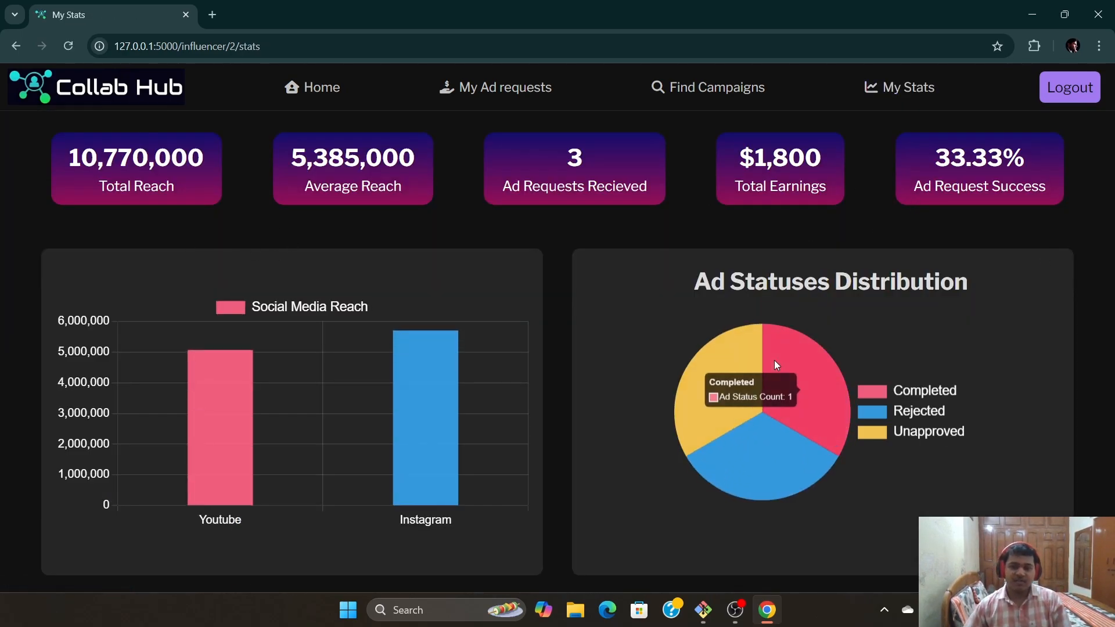
scroll(620, 360, down, 2)
scroll(626, 397, up, 2)
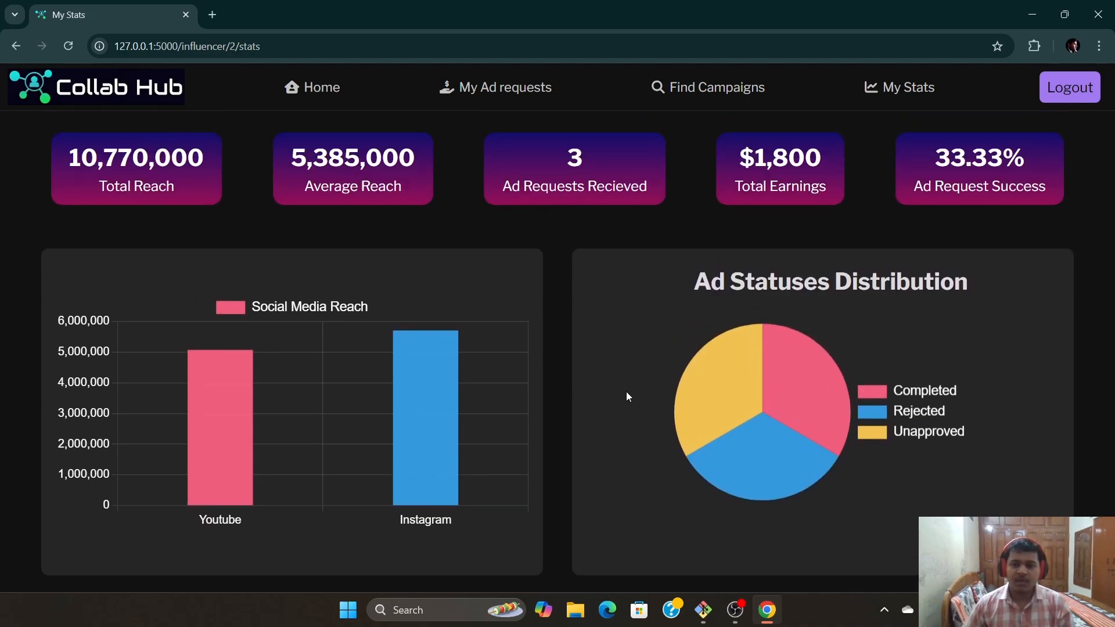
scroll(754, 263, down, 5)
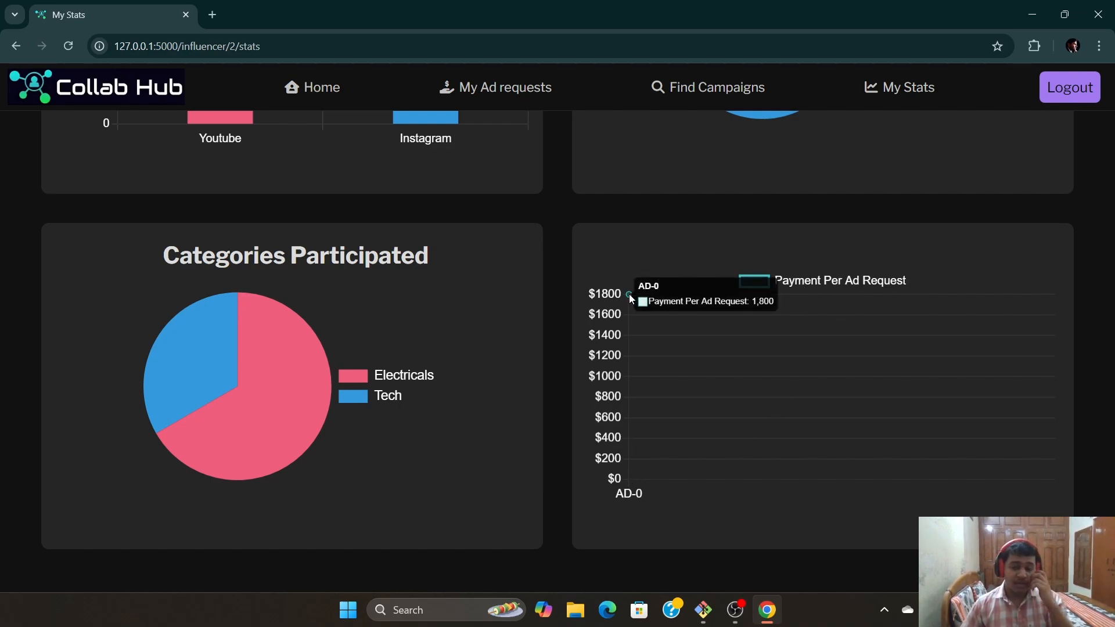
scroll(809, 505, up, 5)
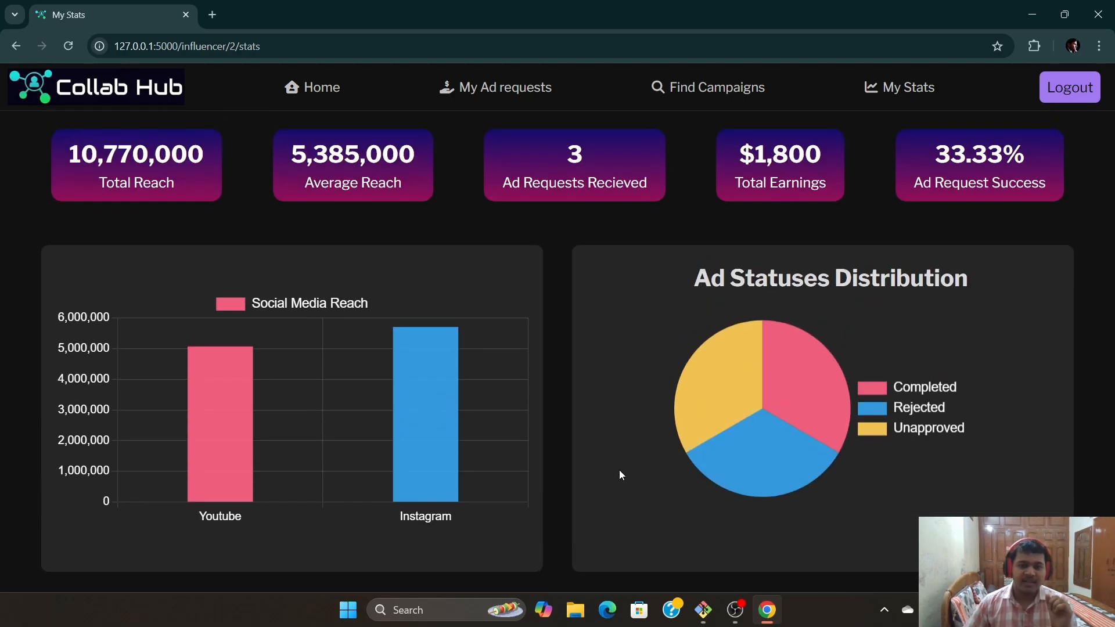
scroll(597, 381, down, 4)
scroll(587, 377, up, 5)
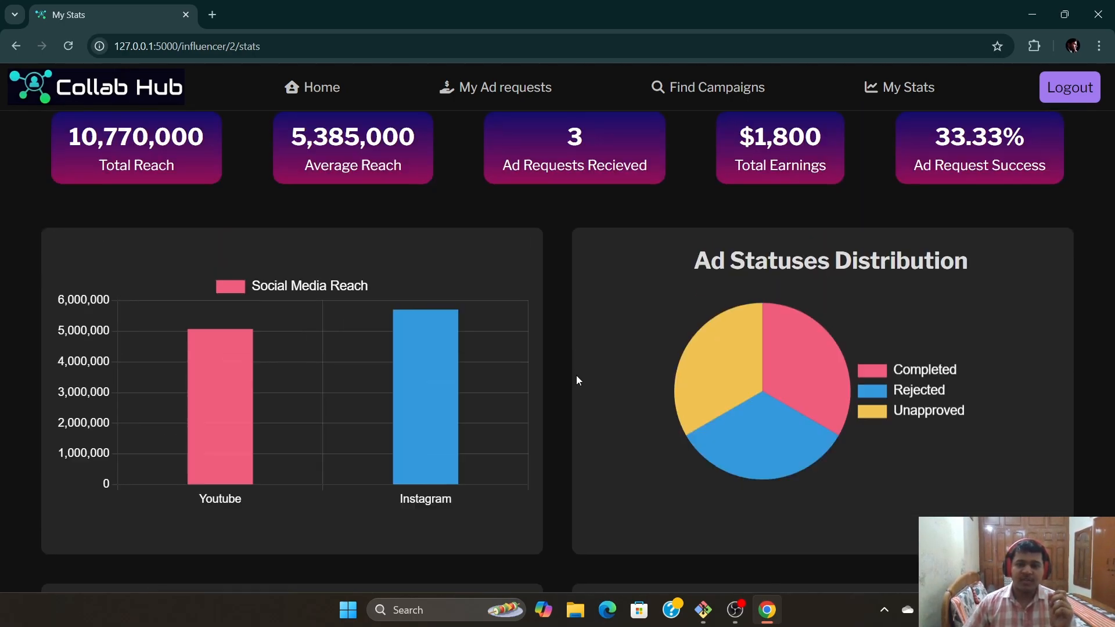
click(1069, 87)
click(1007, 86)
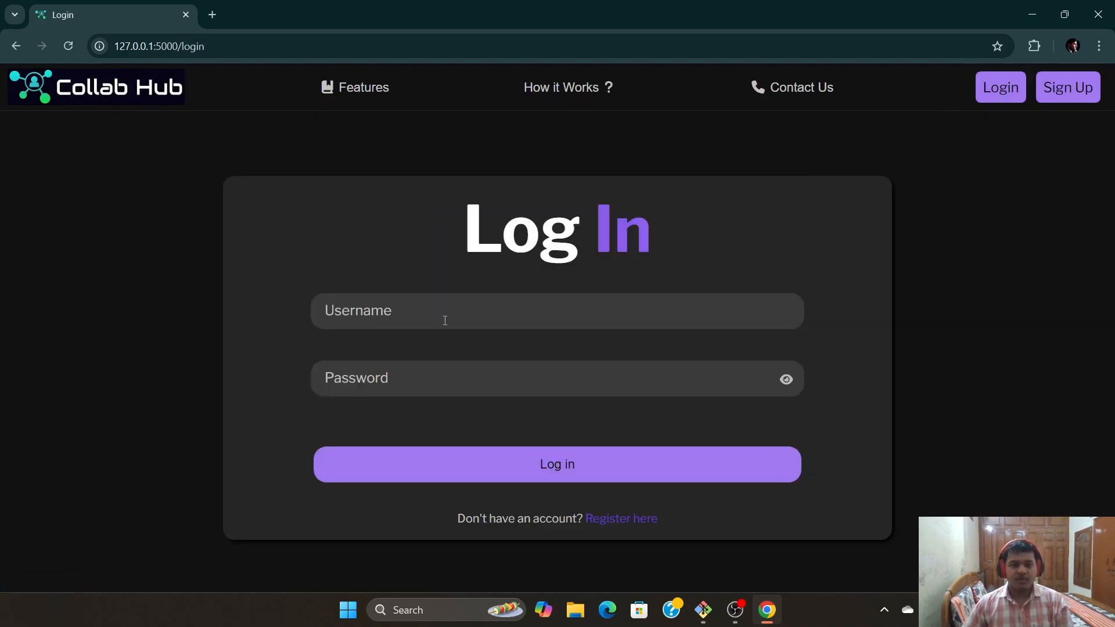
Log in as the Samsung sponsor and dismiss the breach, flagged-account and success alerts
click(442, 316)
text(samsung)
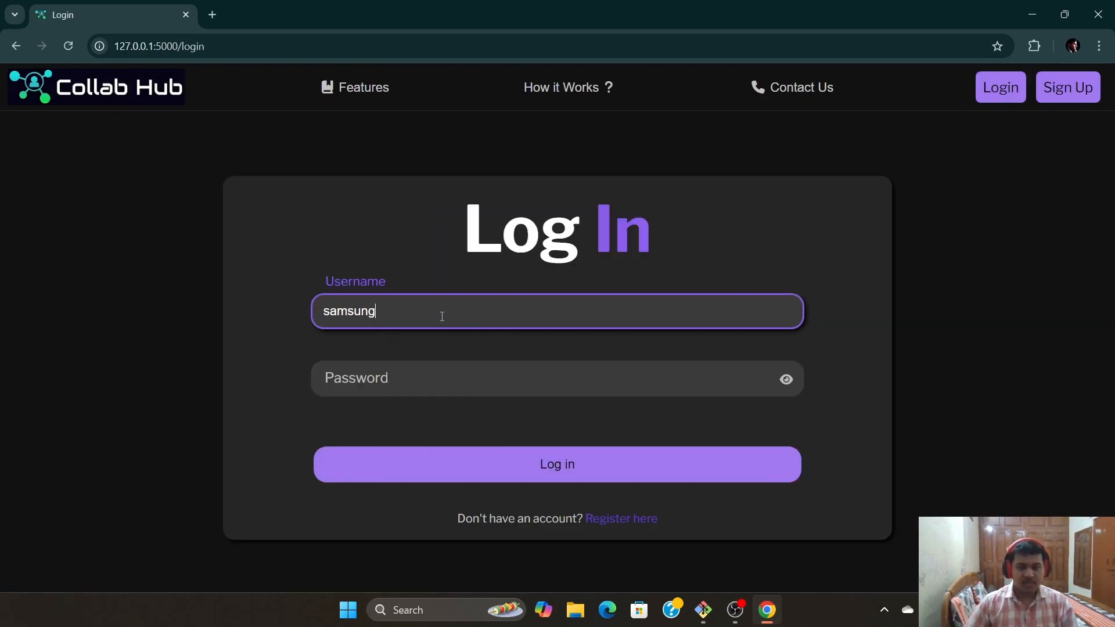
click(428, 389)
text(sa)
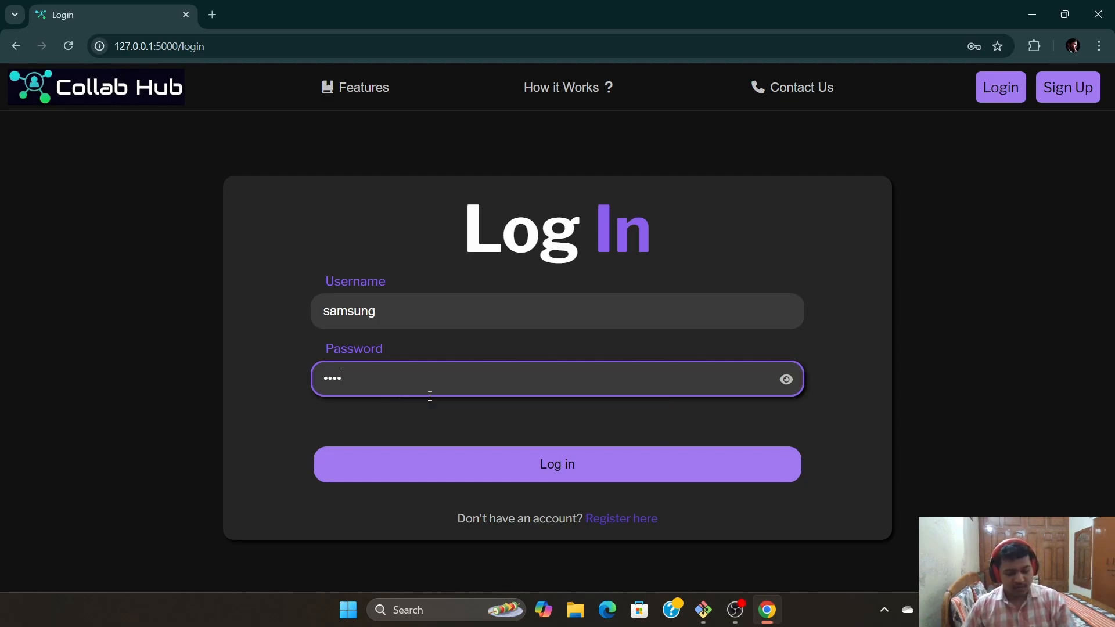
text(msung)
click(570, 462)
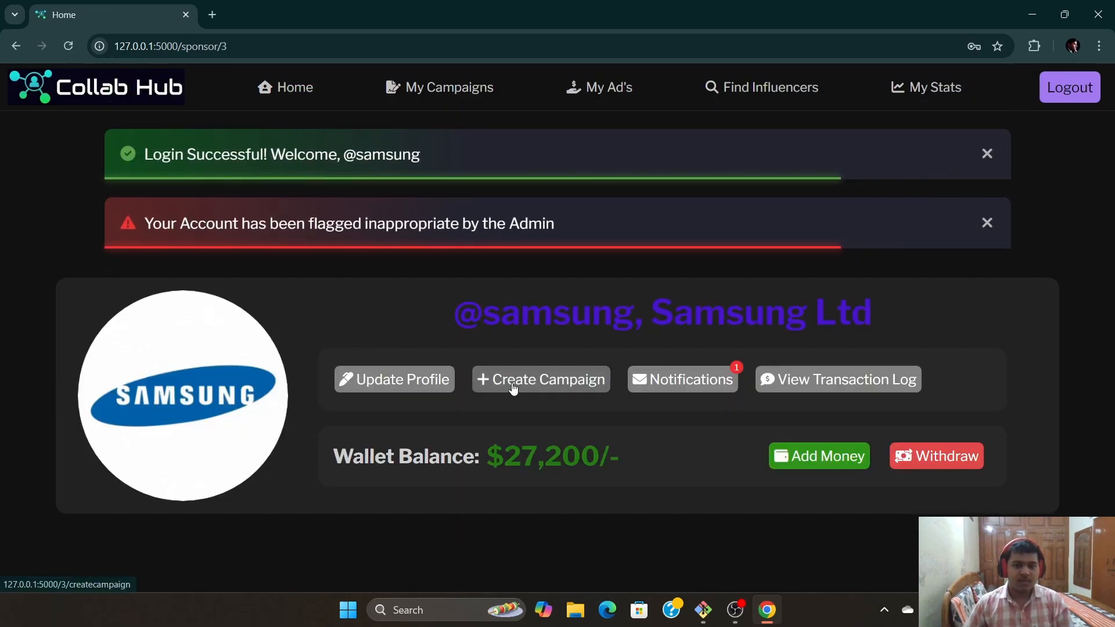
click(940, 220)
click(987, 222)
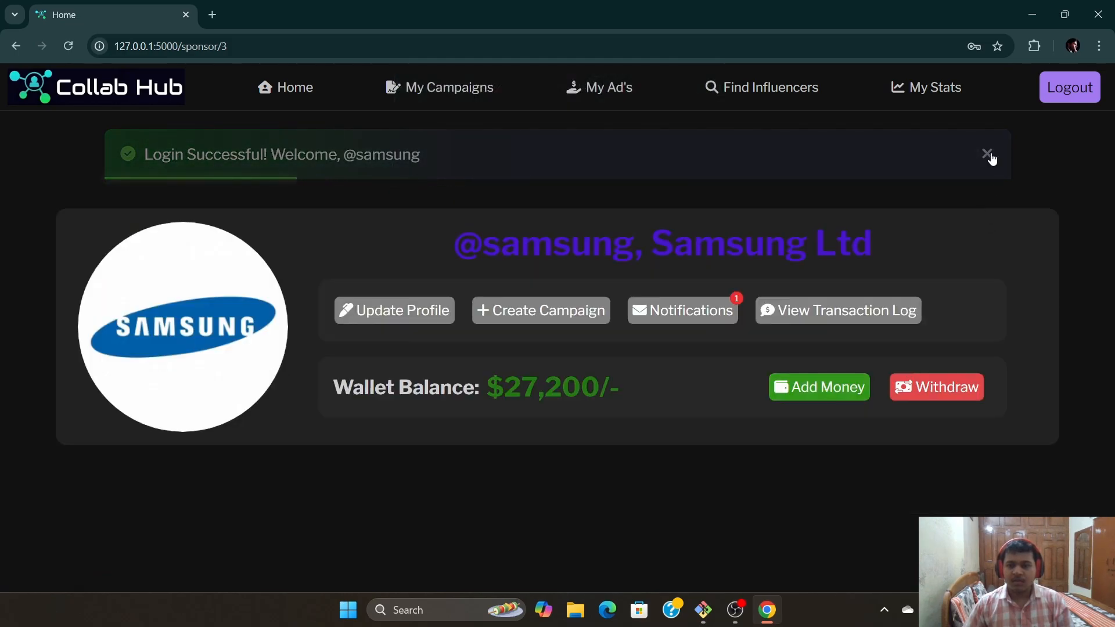
click(987, 154)
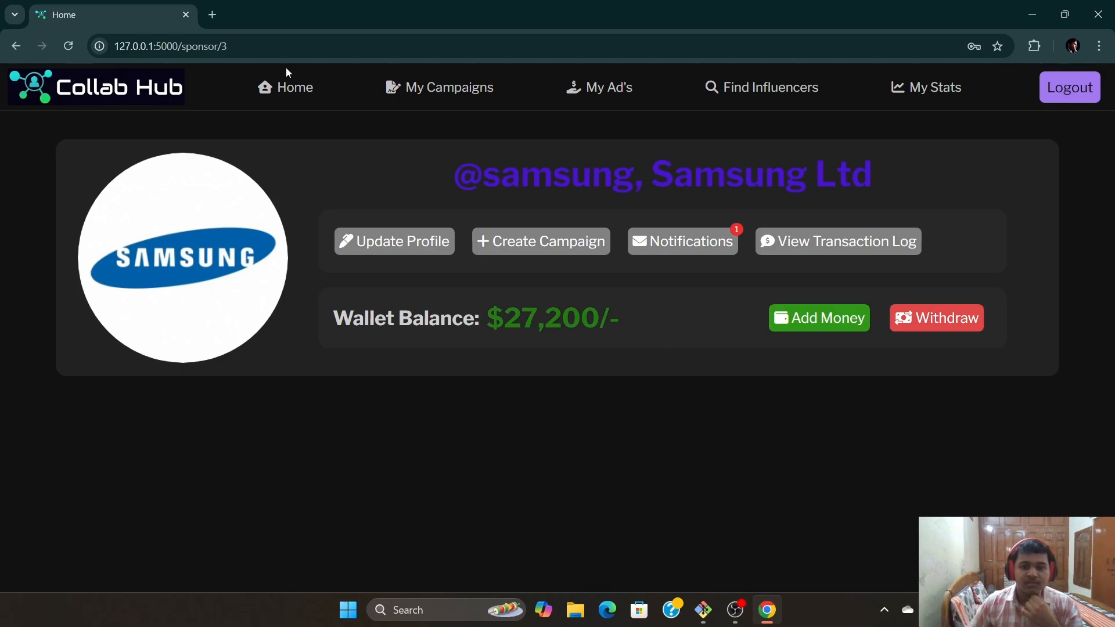
Scroll through the sponsor's campaign statistics charts, then log out
click(931, 87)
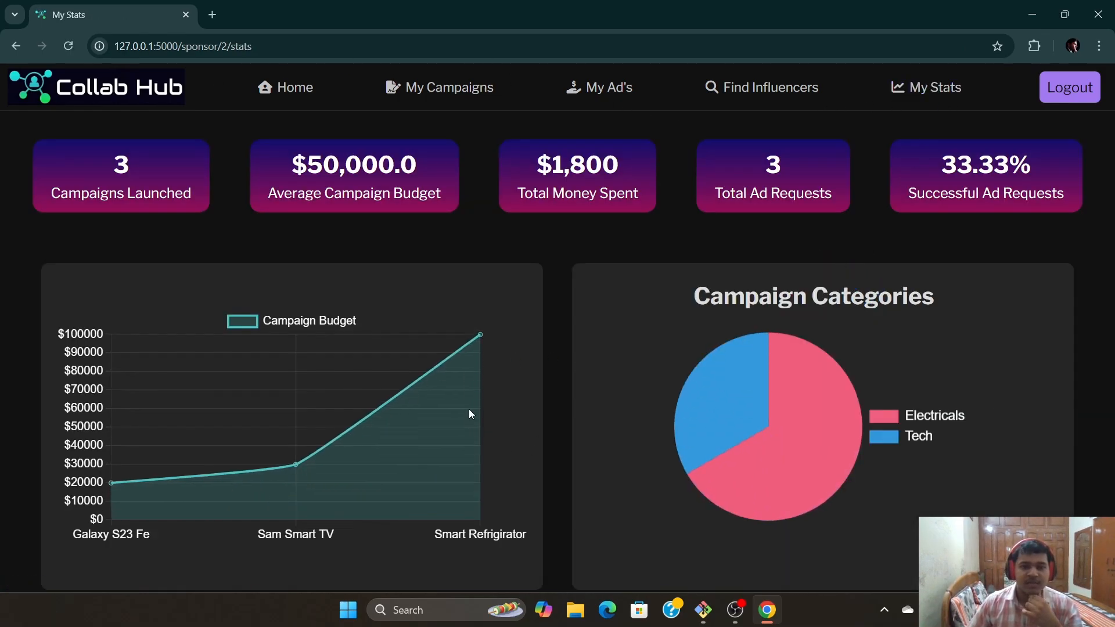
mouse_move(683, 437)
scroll(557, 365, down, 1)
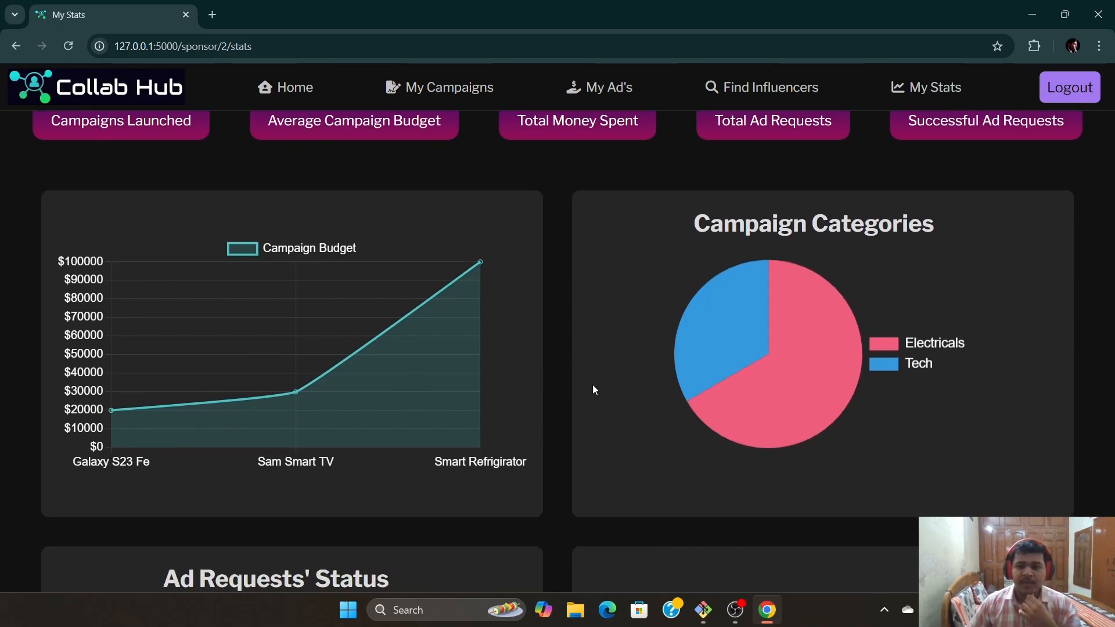
scroll(595, 389, down, 5)
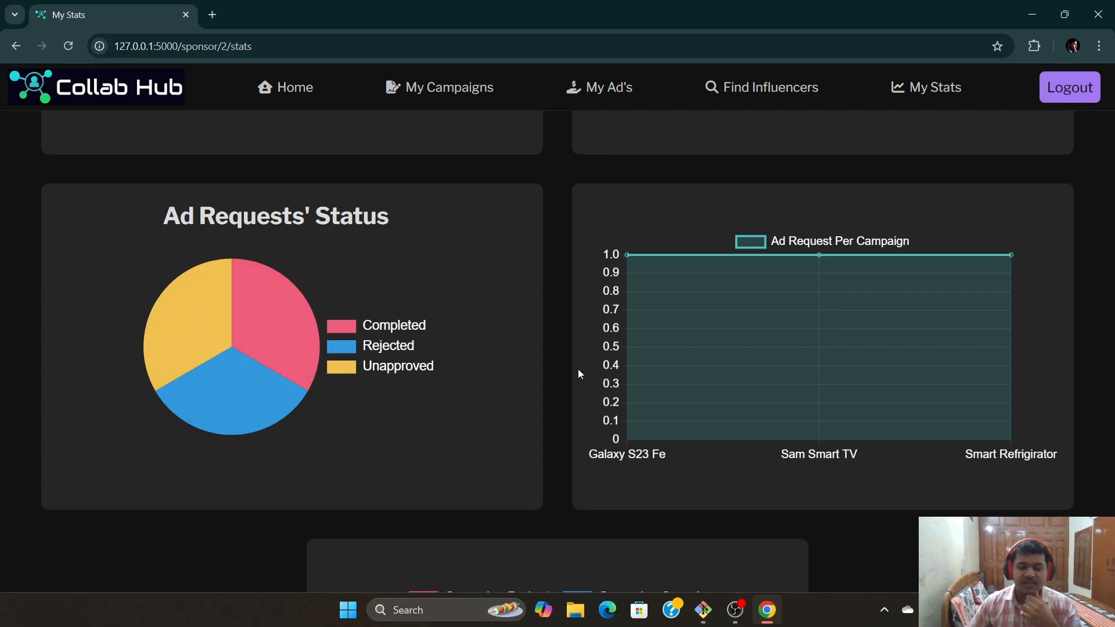
scroll(827, 362, down, 1)
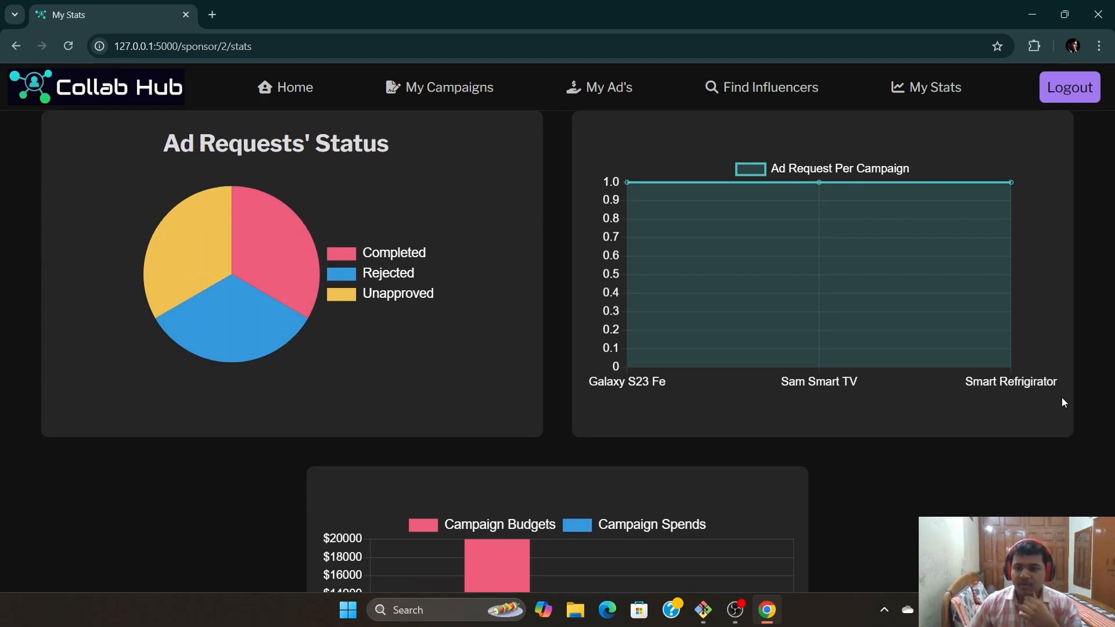
scroll(732, 435, down, 3)
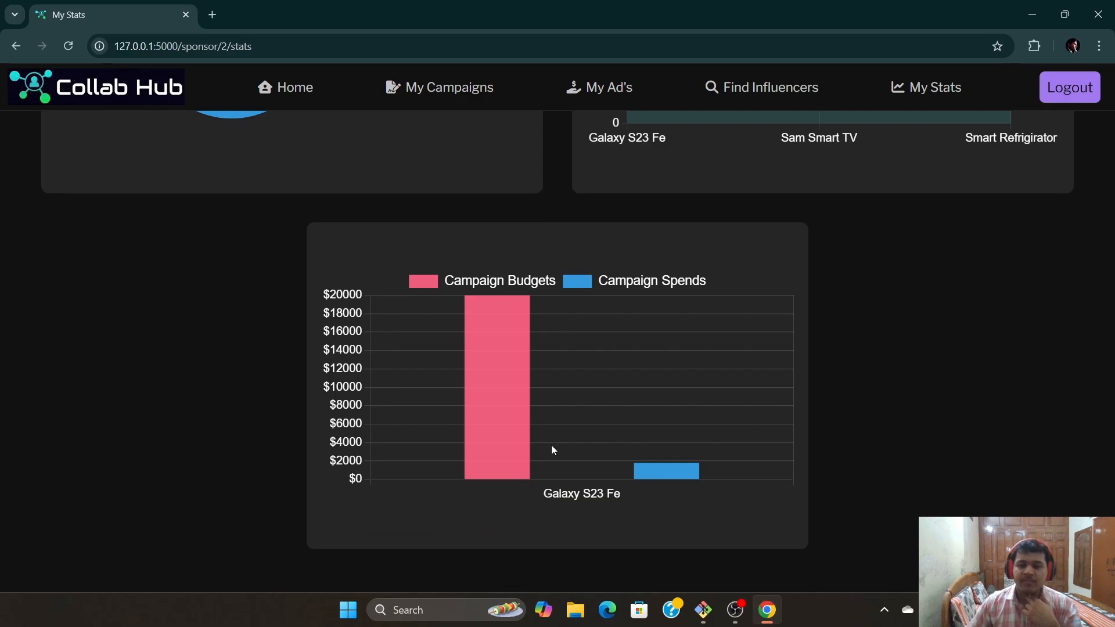
mouse_move(674, 474)
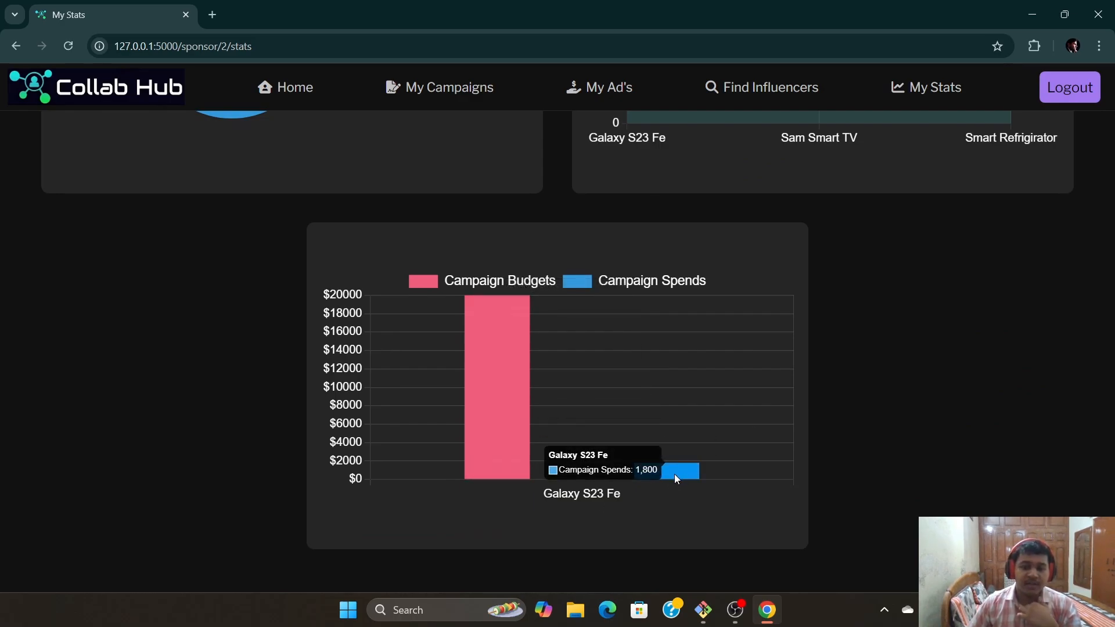
scroll(880, 382, up, 10)
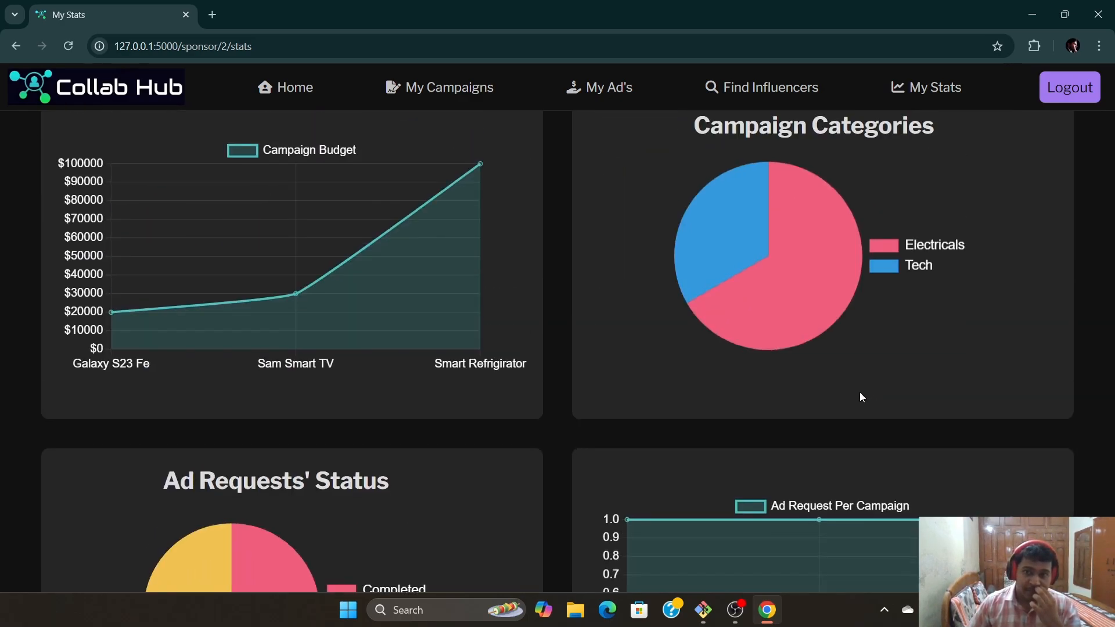
scroll(692, 379, down, 15)
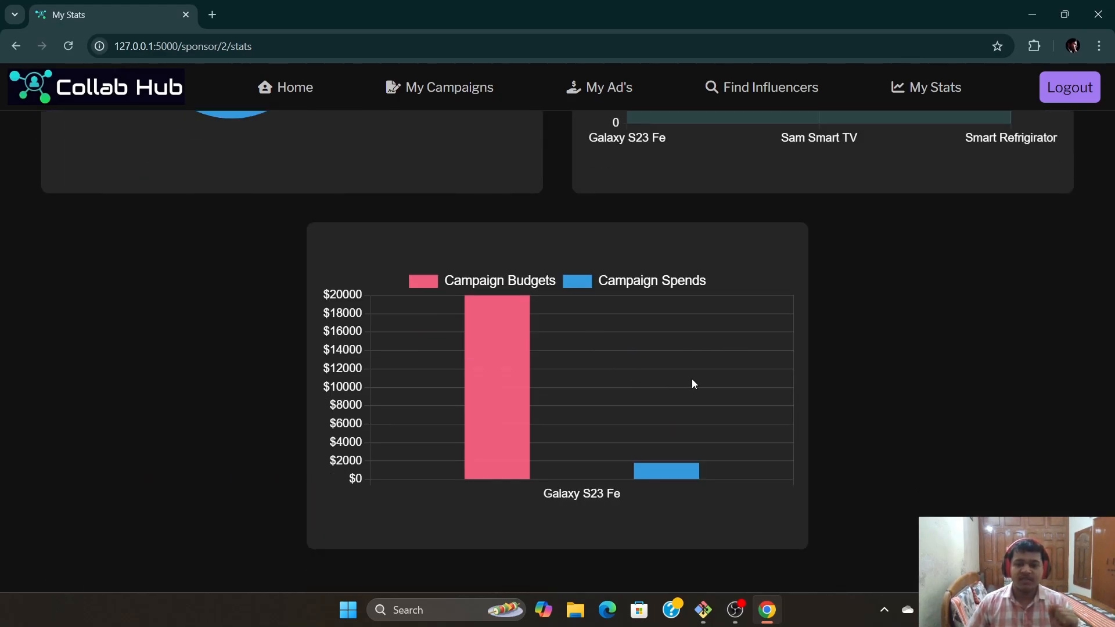
scroll(785, 379, up, 15)
click(1070, 87)
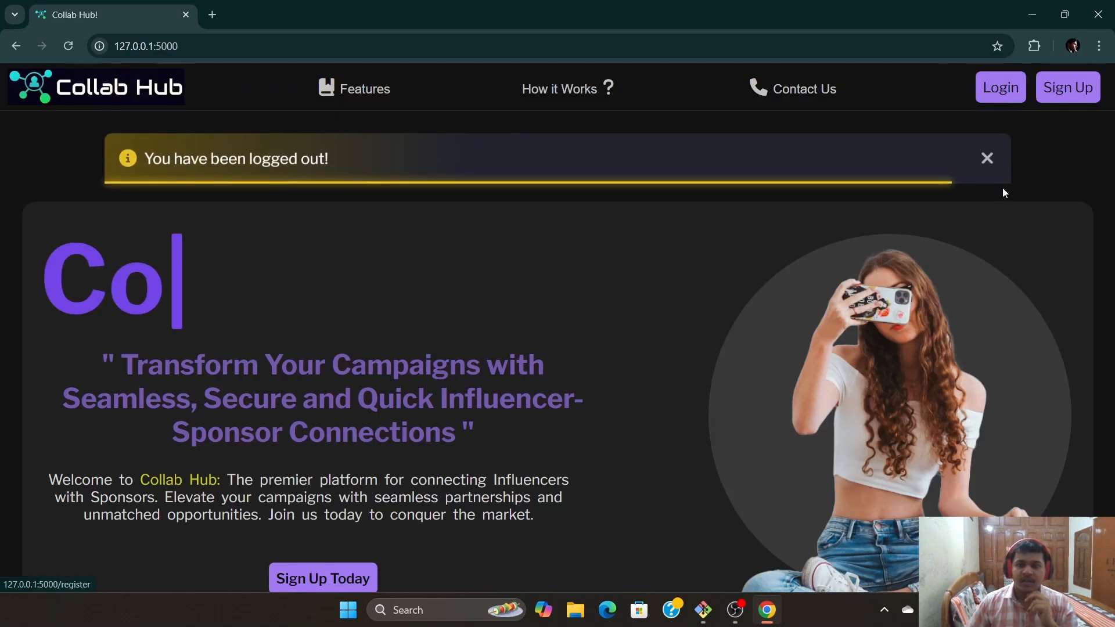
Log in with the administrator's credentials and dismiss the breach warning and success alert
click(985, 154)
click(1000, 88)
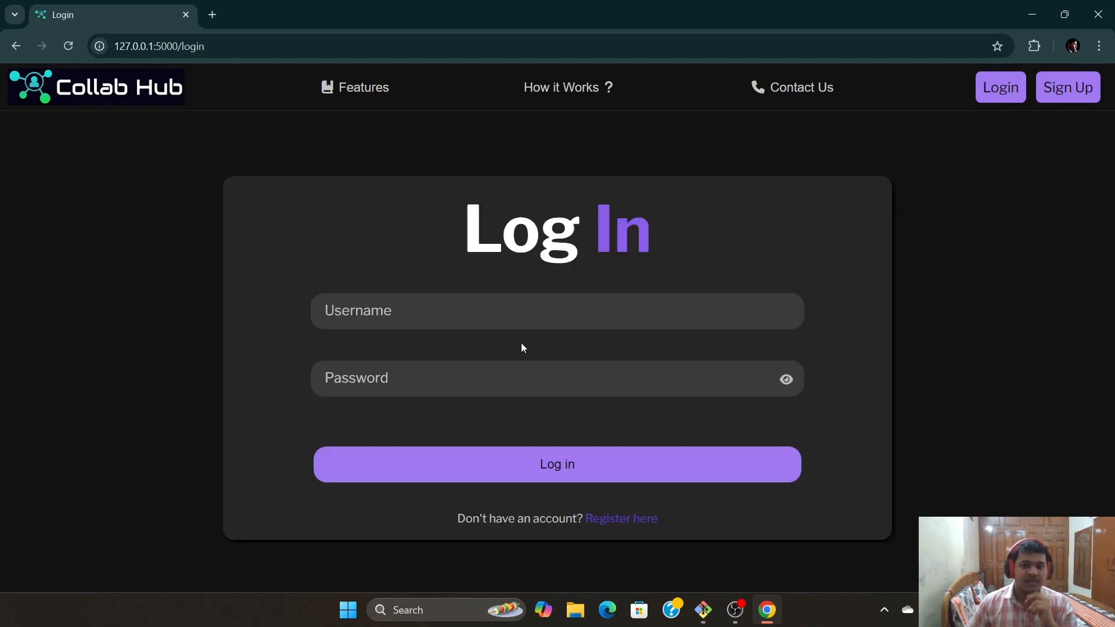
click(446, 322)
text(admin)
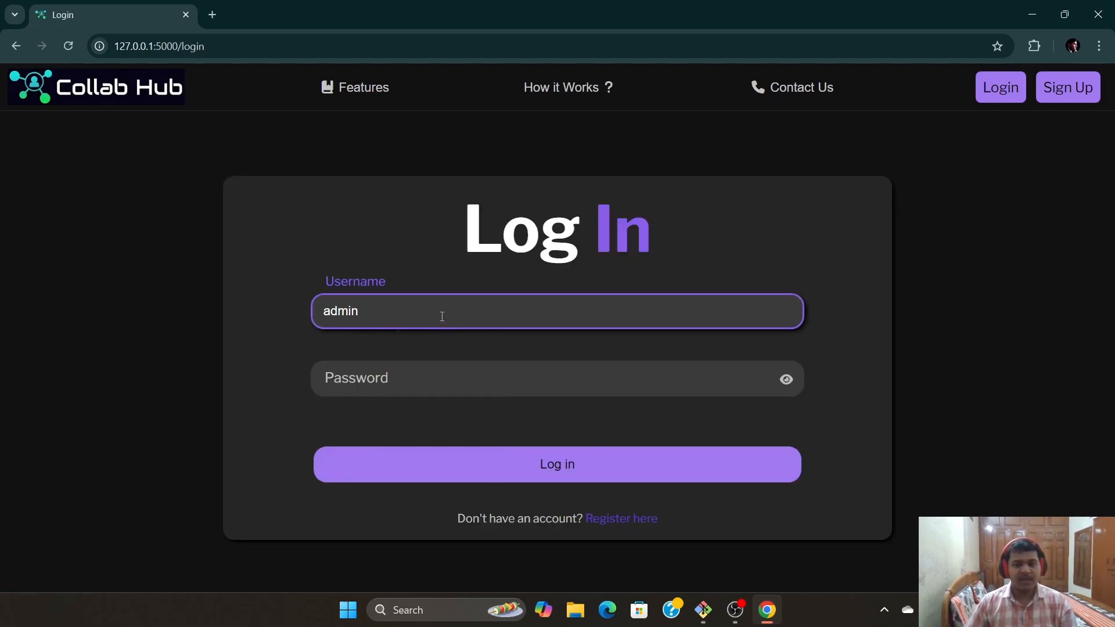
click(389, 383)
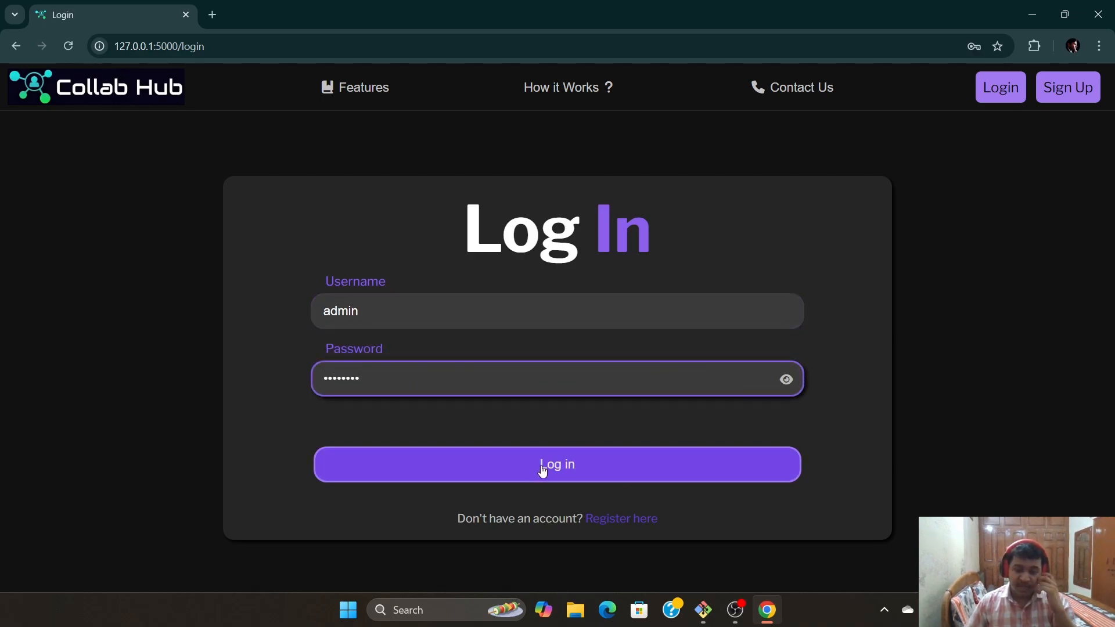
click(591, 467)
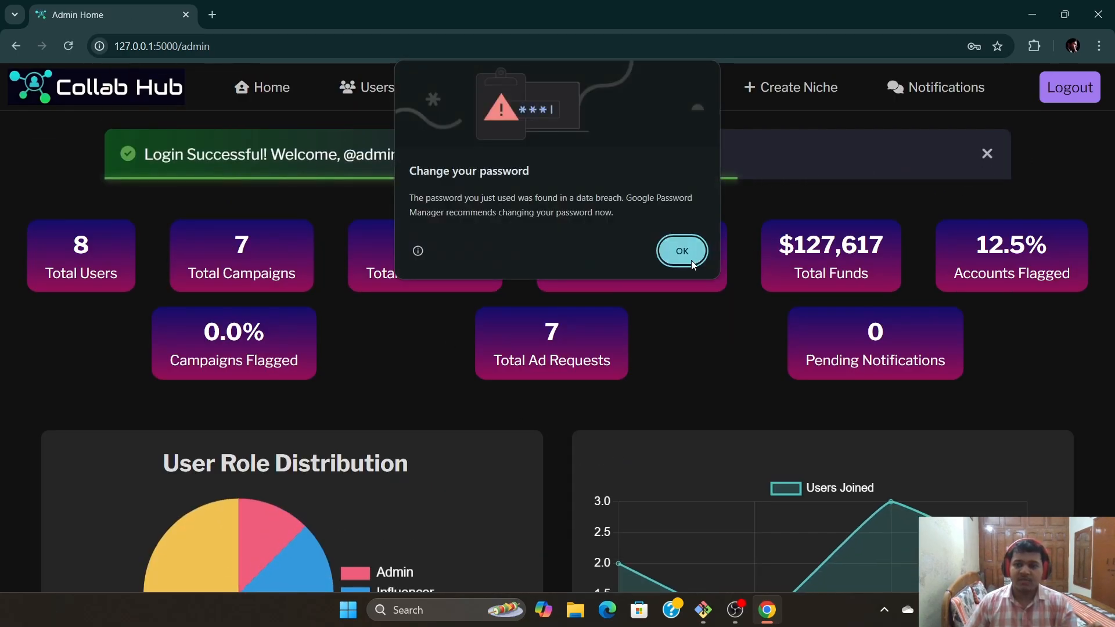
click(685, 251)
click(988, 154)
Scroll the admin dashboard showing 8 users, 7 campaigns and $127,617 total funds
scroll(517, 347, down, 3)
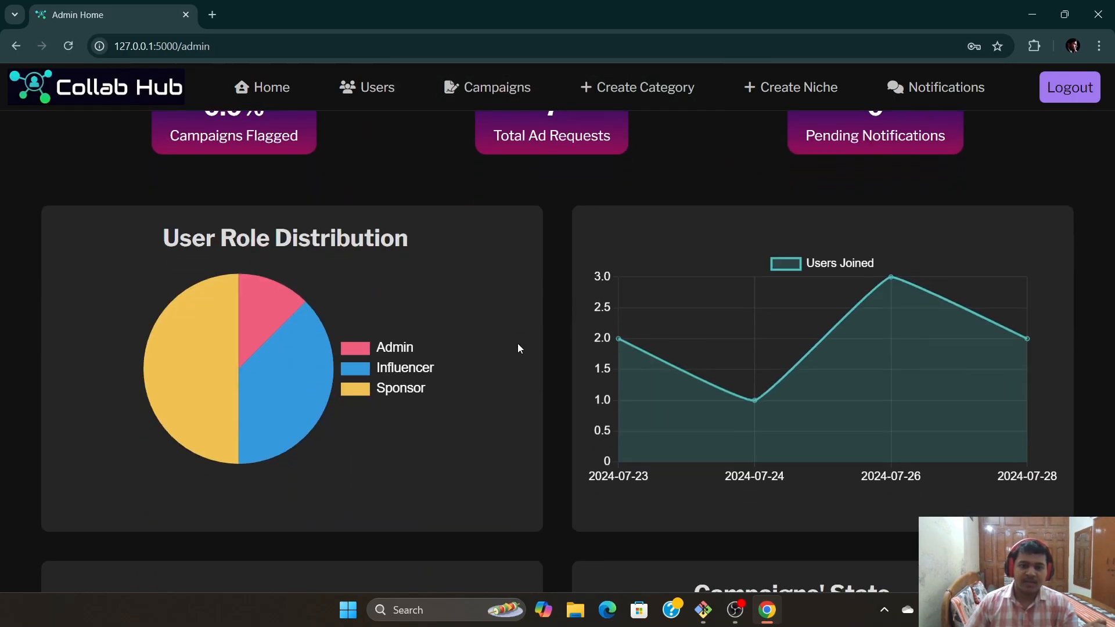
scroll(476, 340, up, 3)
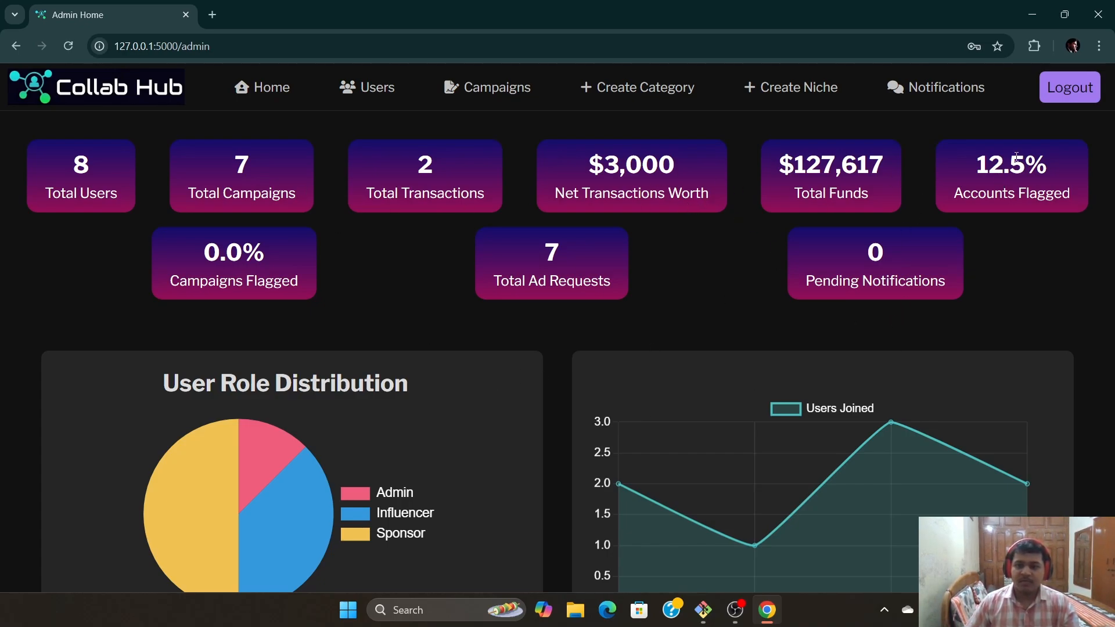
scroll(621, 417, down, 3)
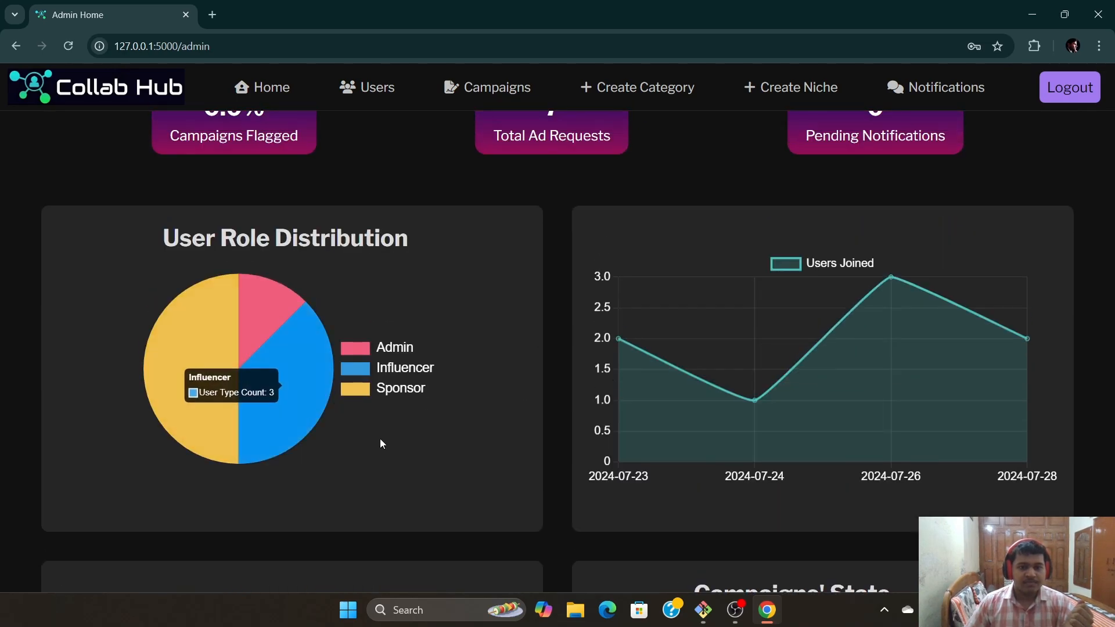
scroll(334, 276, down, 5)
mouse_move(842, 383)
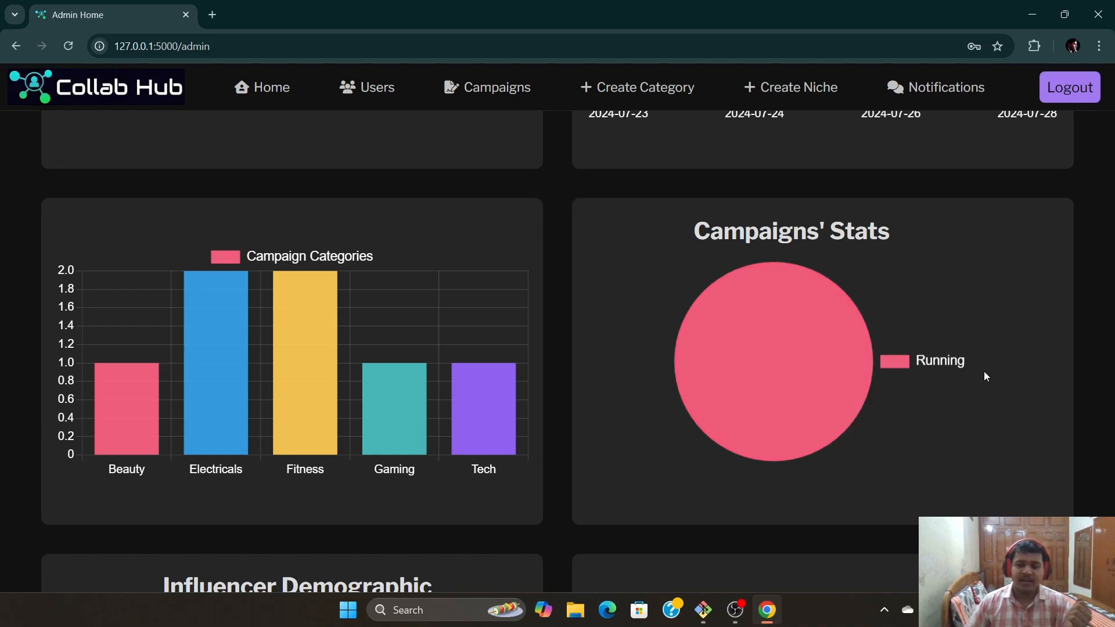
scroll(887, 455, down, 6)
scroll(522, 441, up, 2)
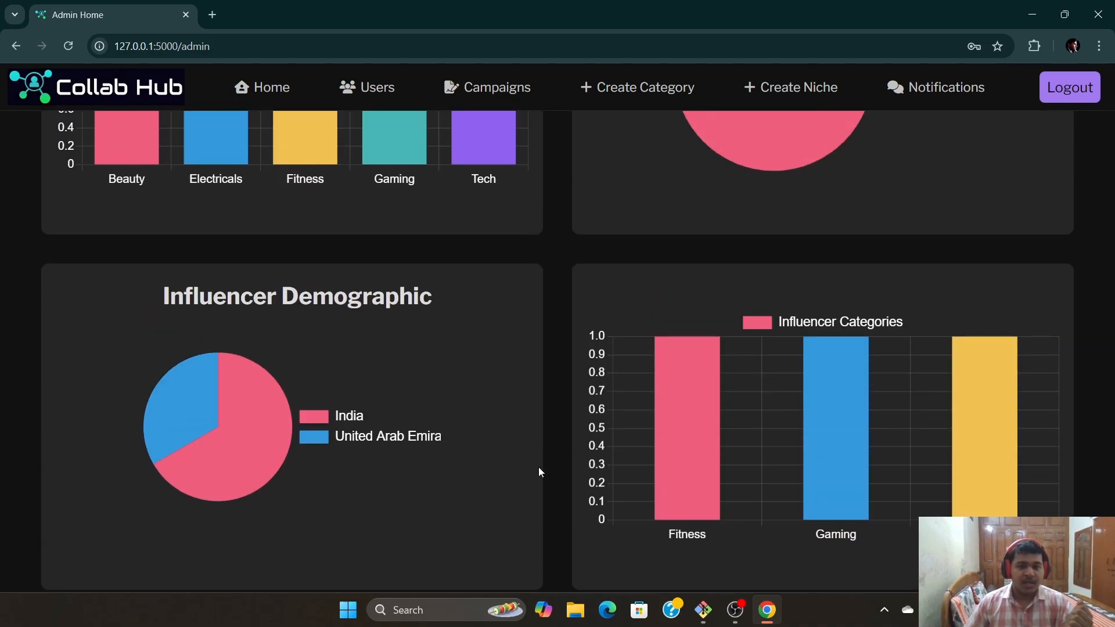
scroll(241, 406, down, 6)
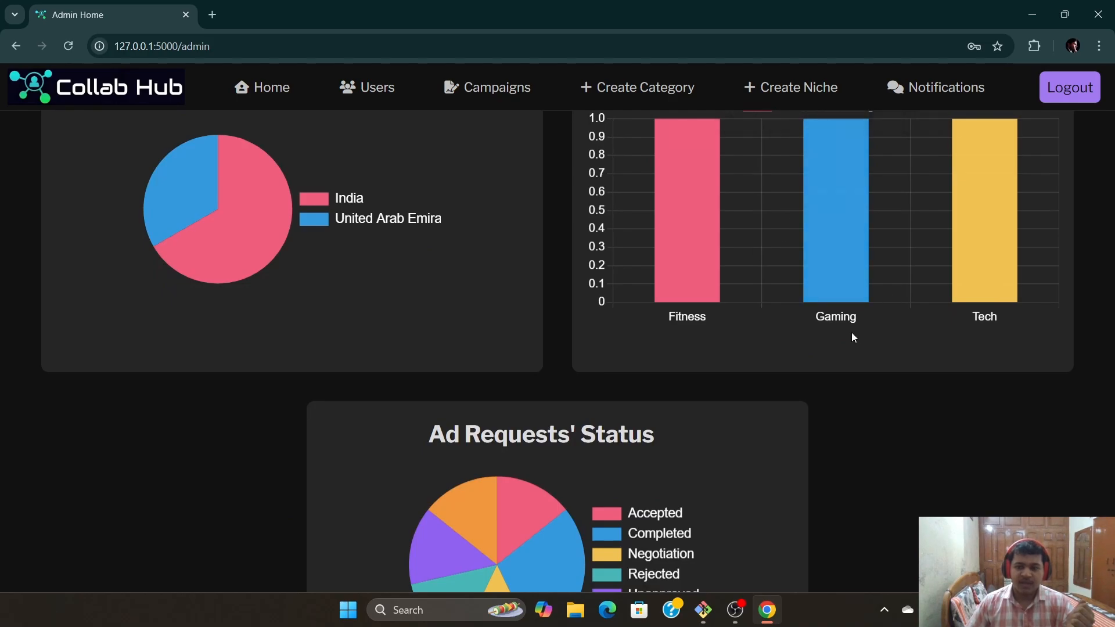
mouse_move(531, 410)
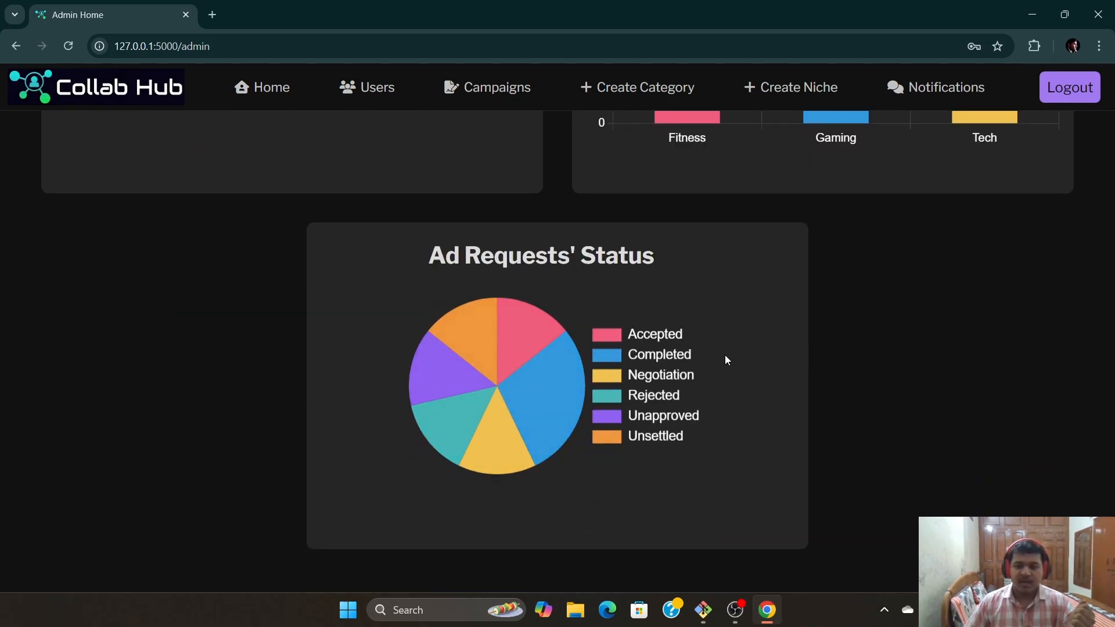
scroll(688, 467, up, 10)
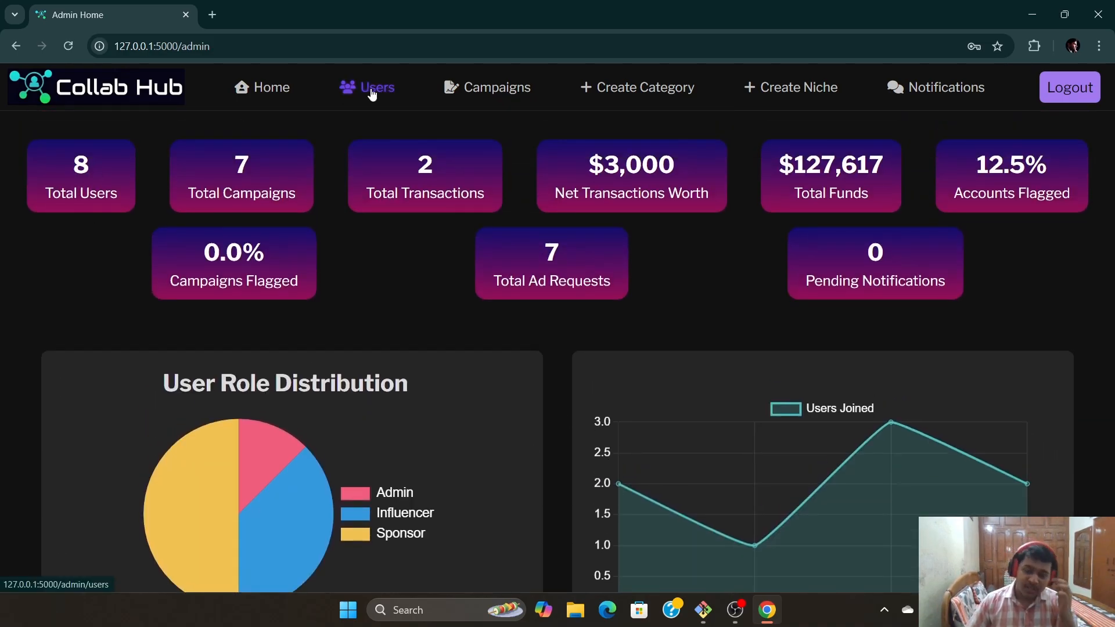
Open a notification form for the first user, then close it without sending
scroll(541, 283, down, 4)
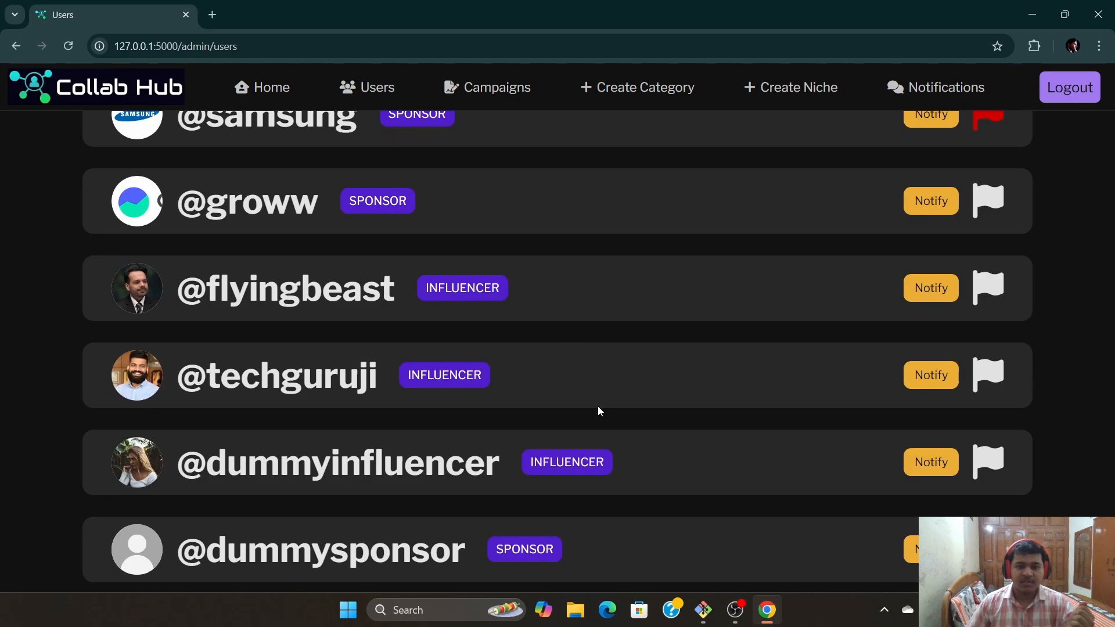
scroll(533, 322, up, 1)
scroll(534, 324, down, 1)
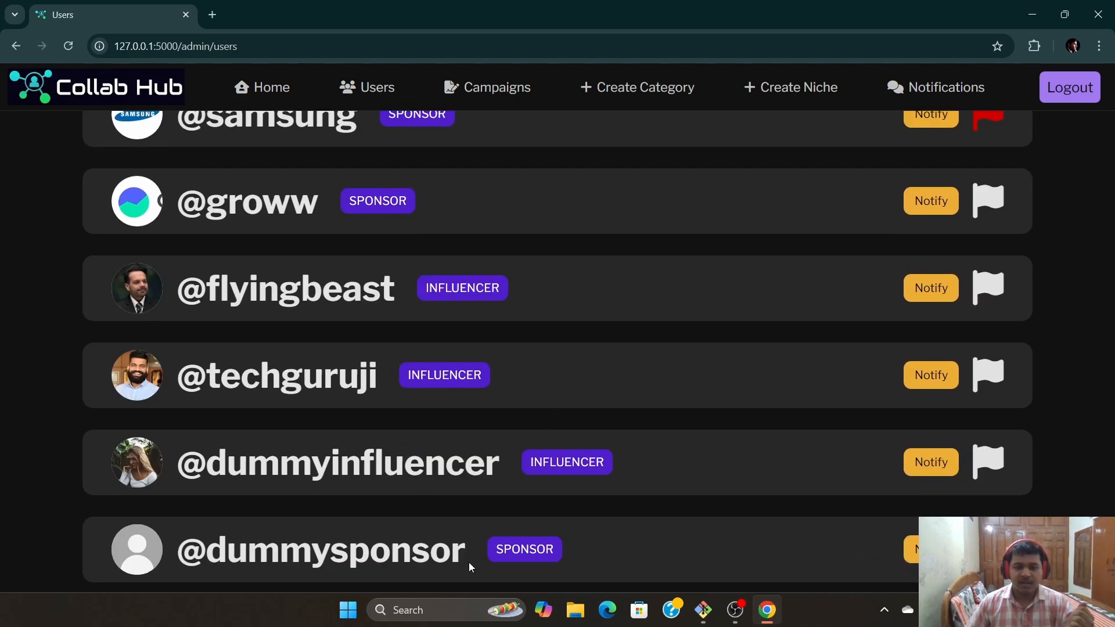
scroll(716, 459, up, 3)
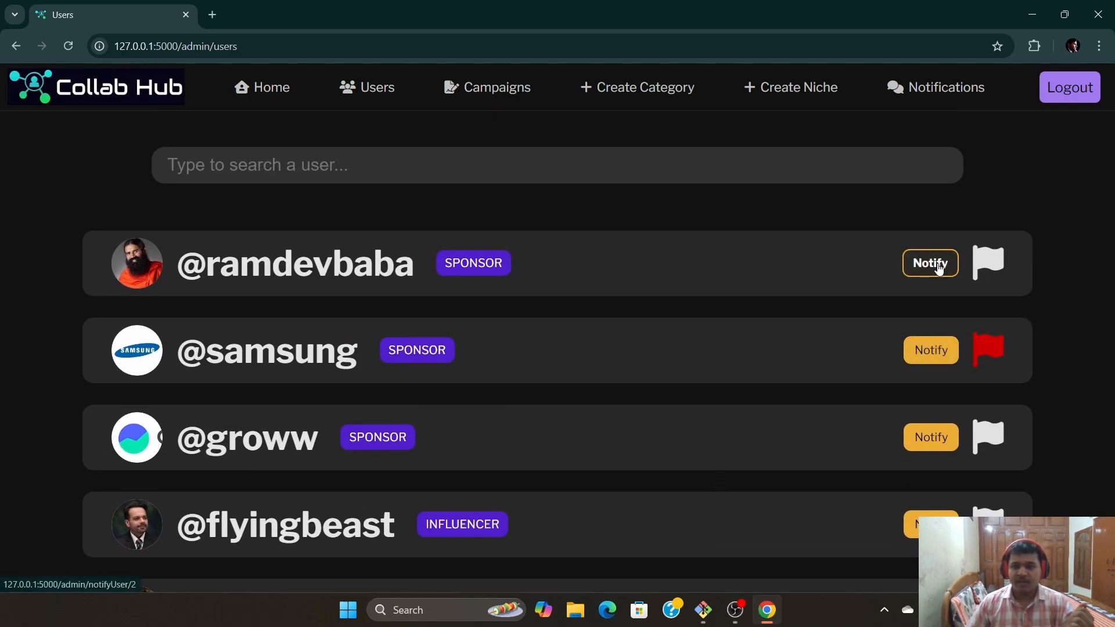
click(935, 265)
click(463, 351)
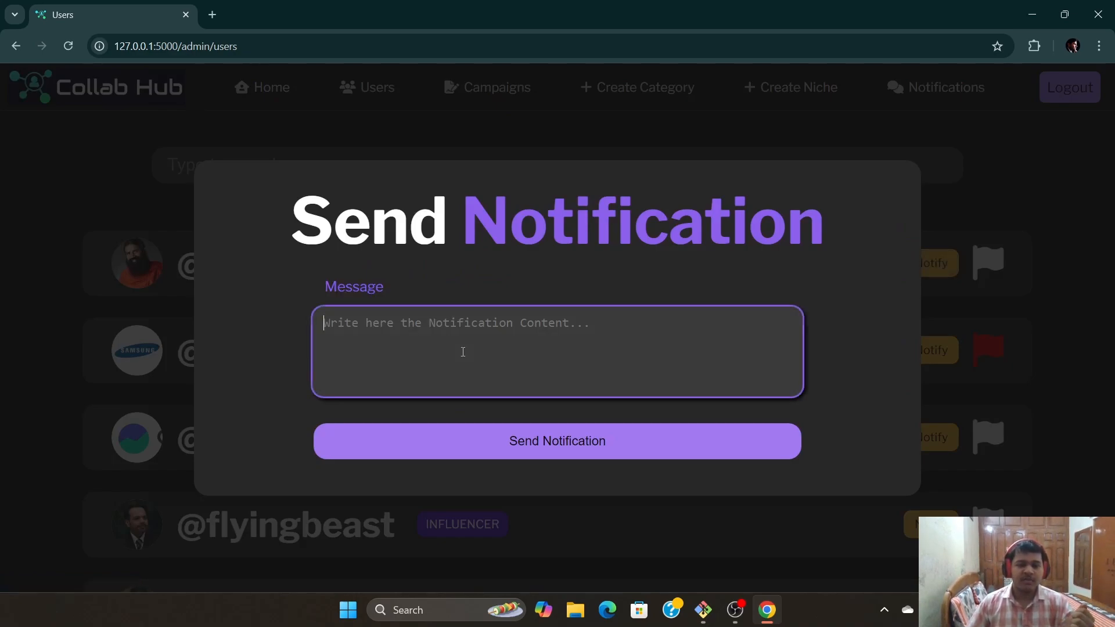
click(1082, 287)
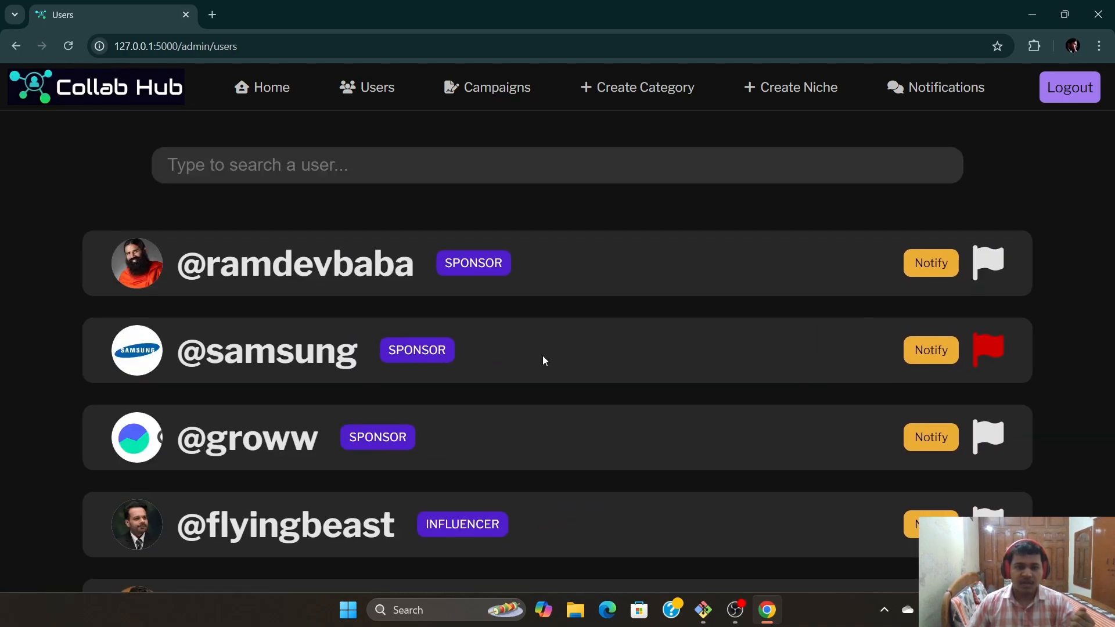
Unflag the Samsung sponsor, then flag the first sponsor account in the list
click(988, 350)
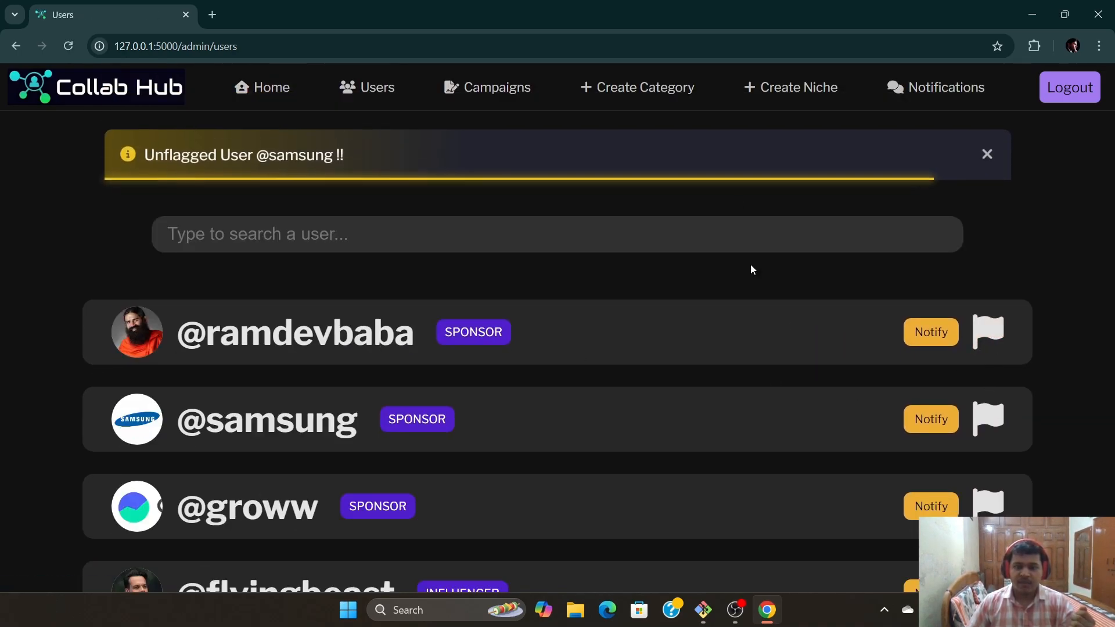
click(986, 155)
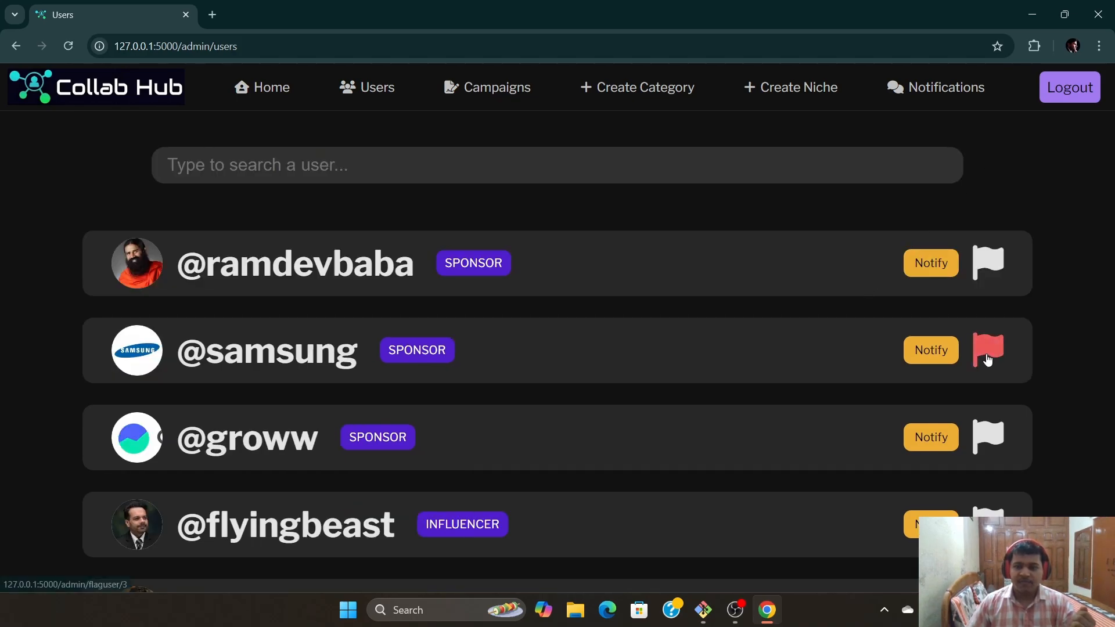
scroll(875, 382, down, 2)
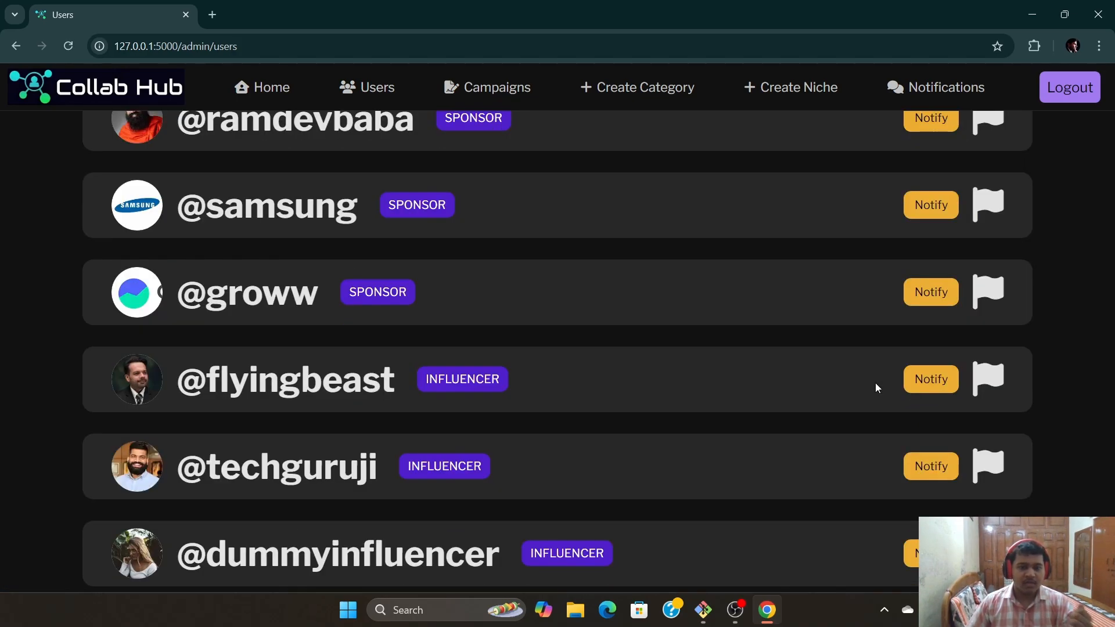
scroll(875, 391, up, 2)
scroll(875, 392, down, 3)
scroll(876, 391, up, 3)
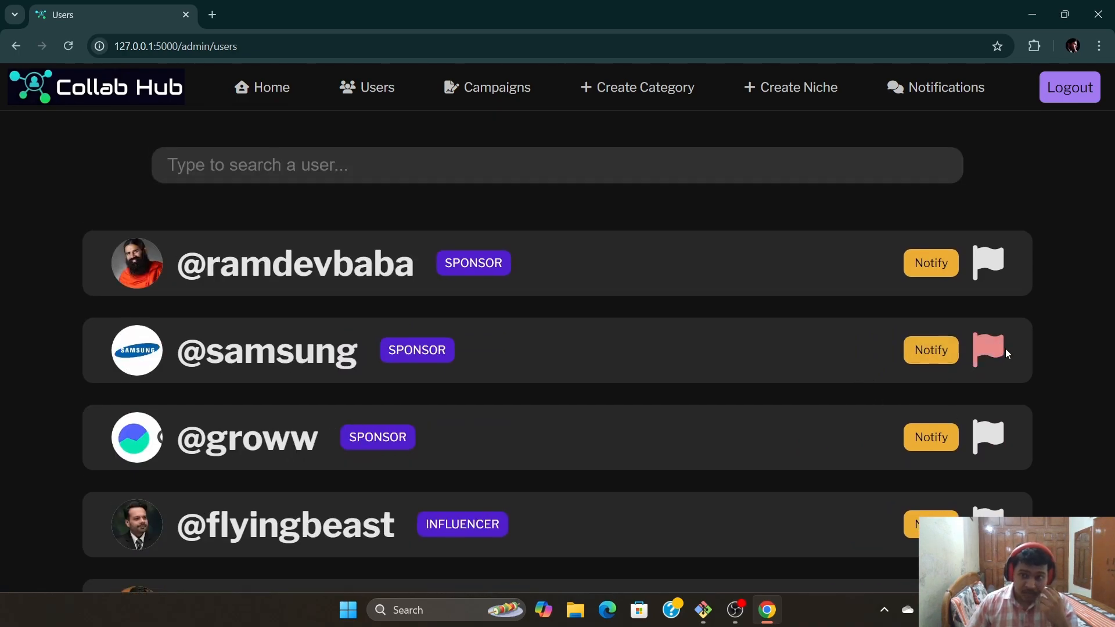
click(992, 264)
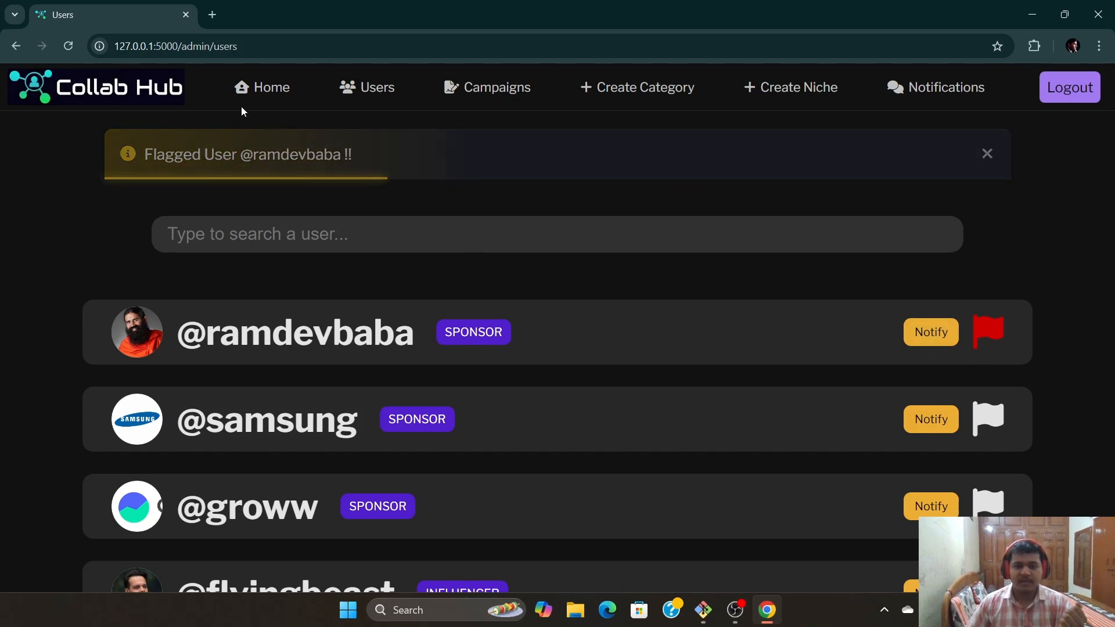
click(987, 154)
Preview the Dantkanti Manjan campaign details in a new tab, then close it
click(485, 100)
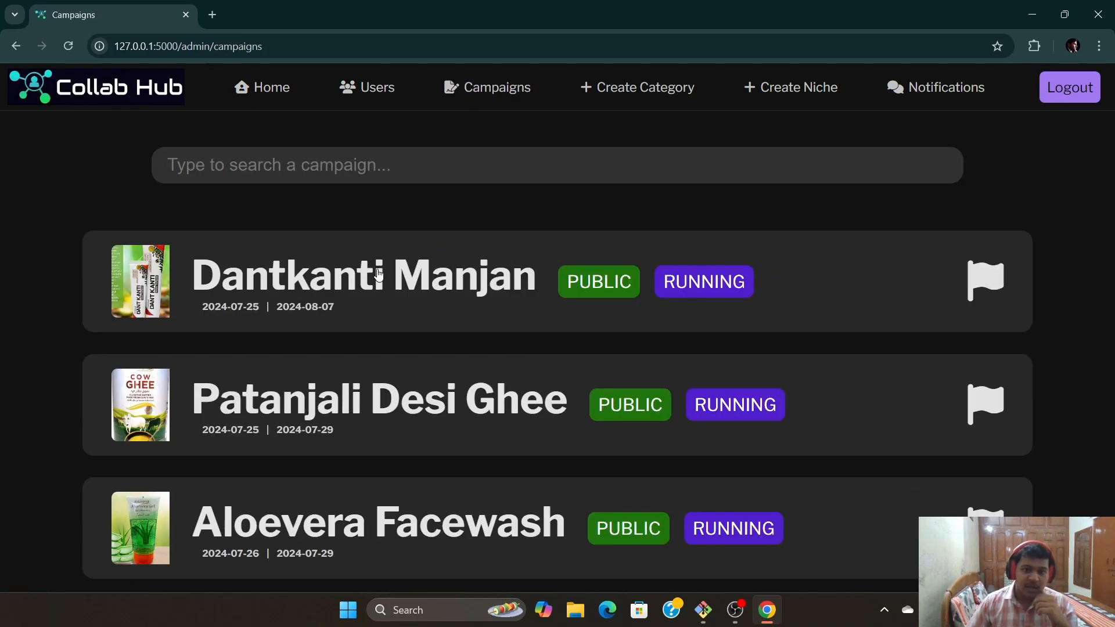
scroll(395, 317, down, 8)
scroll(394, 317, up, 8)
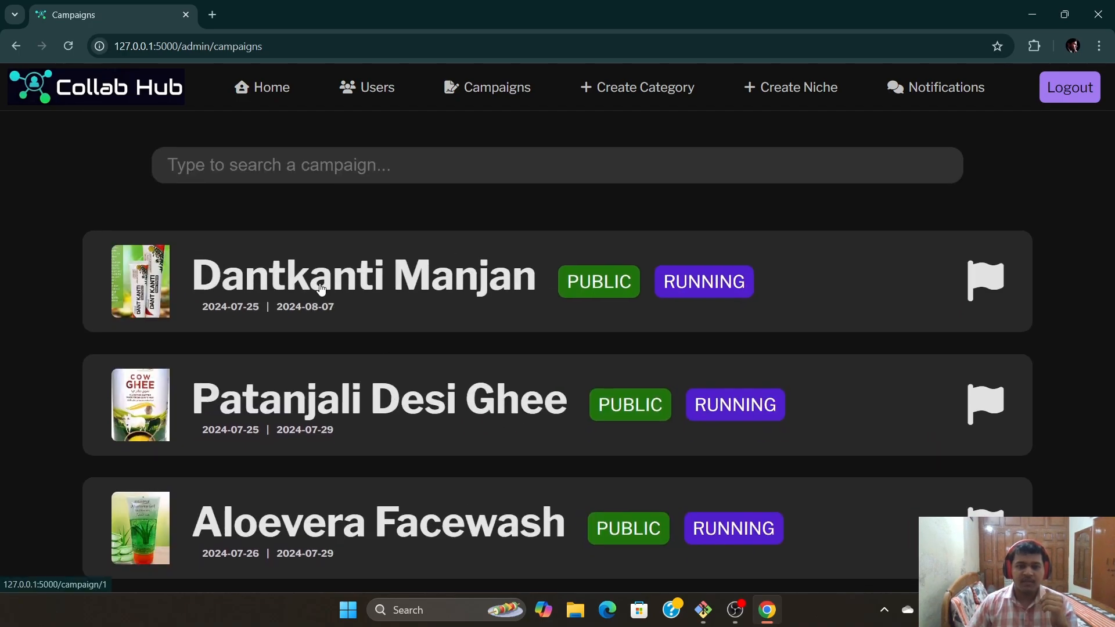
right_click(322, 283)
click(371, 301)
key(ctrl+Tab)
scroll(556, 454, down, 1)
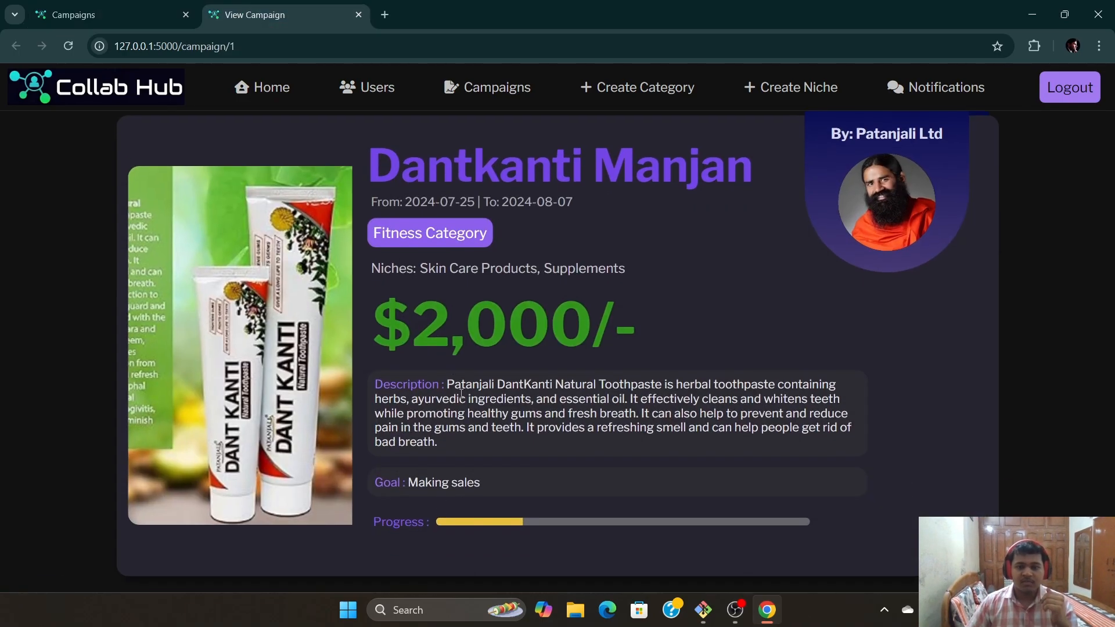
click(358, 14)
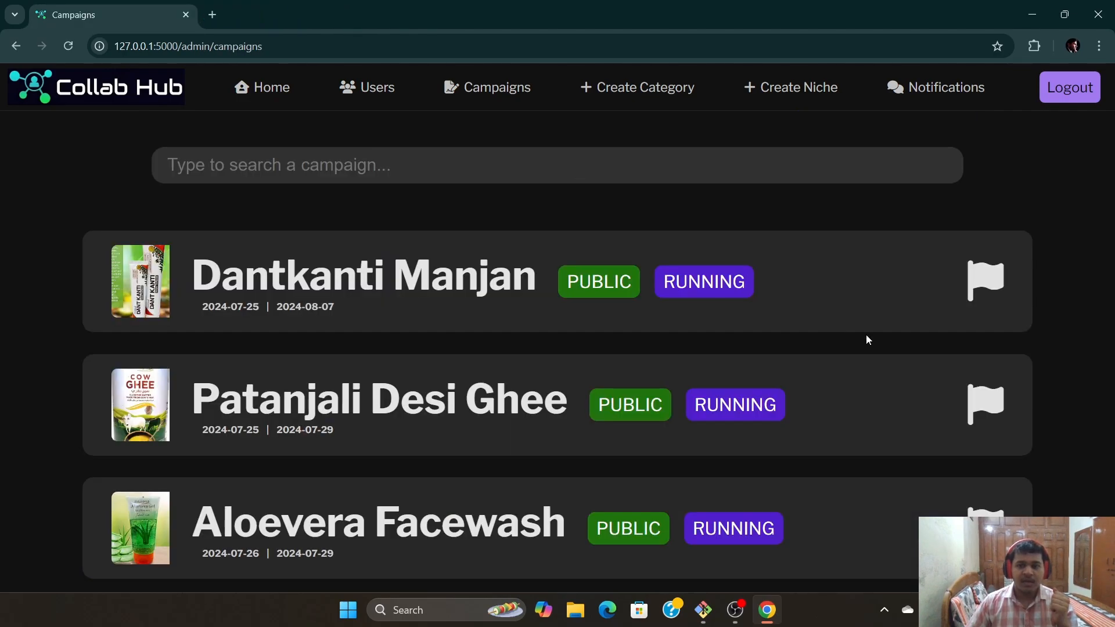
Flag the Dantkanti Manjan campaign and dismiss the confirmation
scroll(655, 455, down, 6)
scroll(768, 483, up, 5)
scroll(768, 483, up, 1)
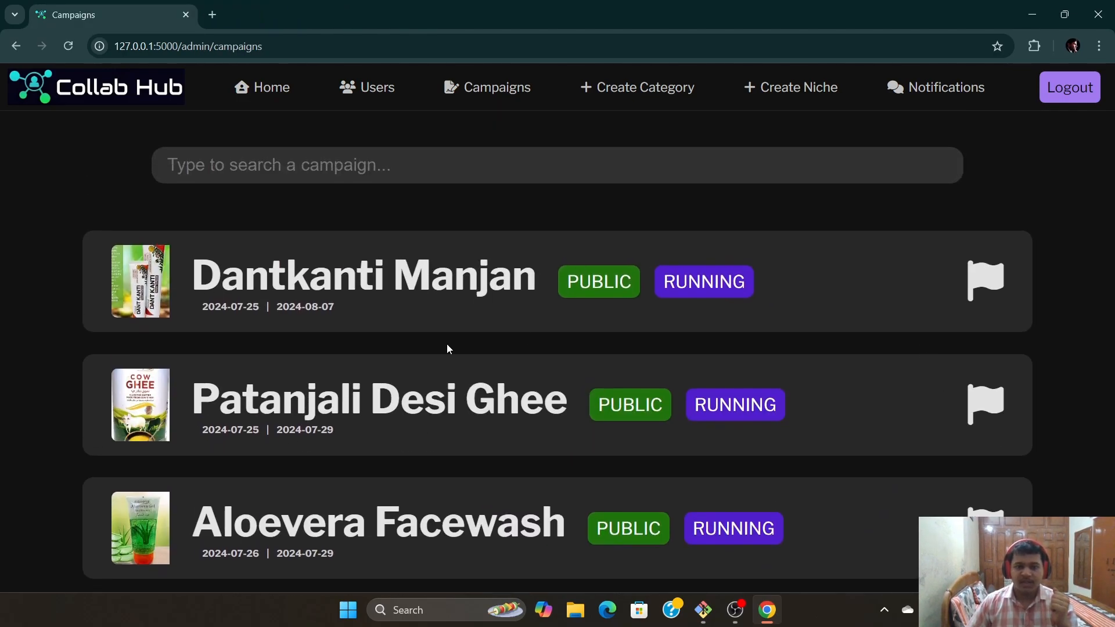
click(985, 281)
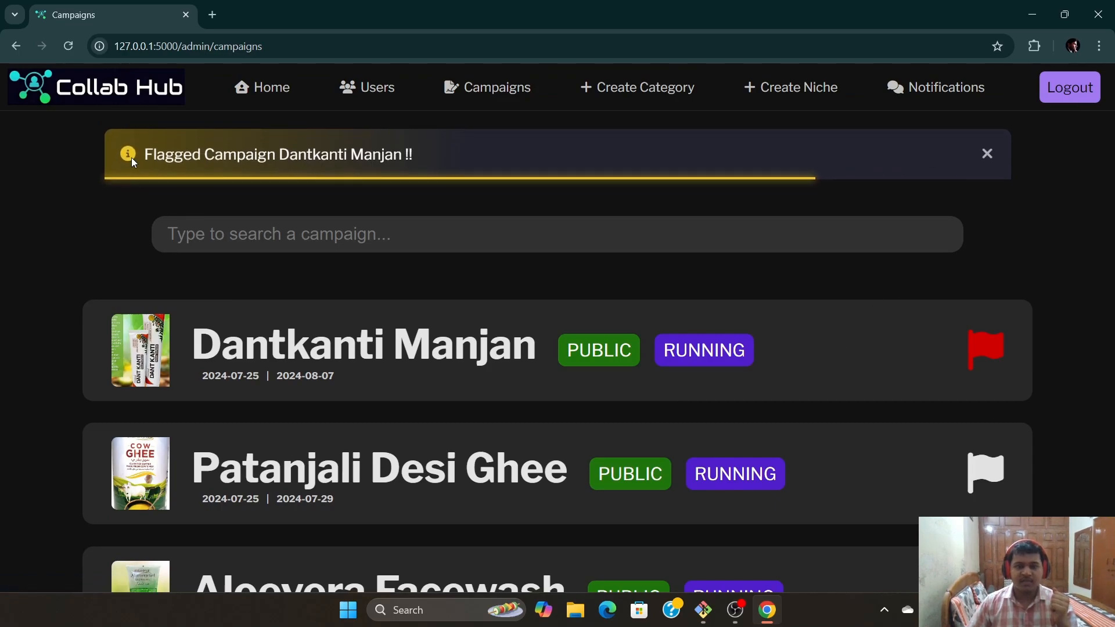
click(986, 152)
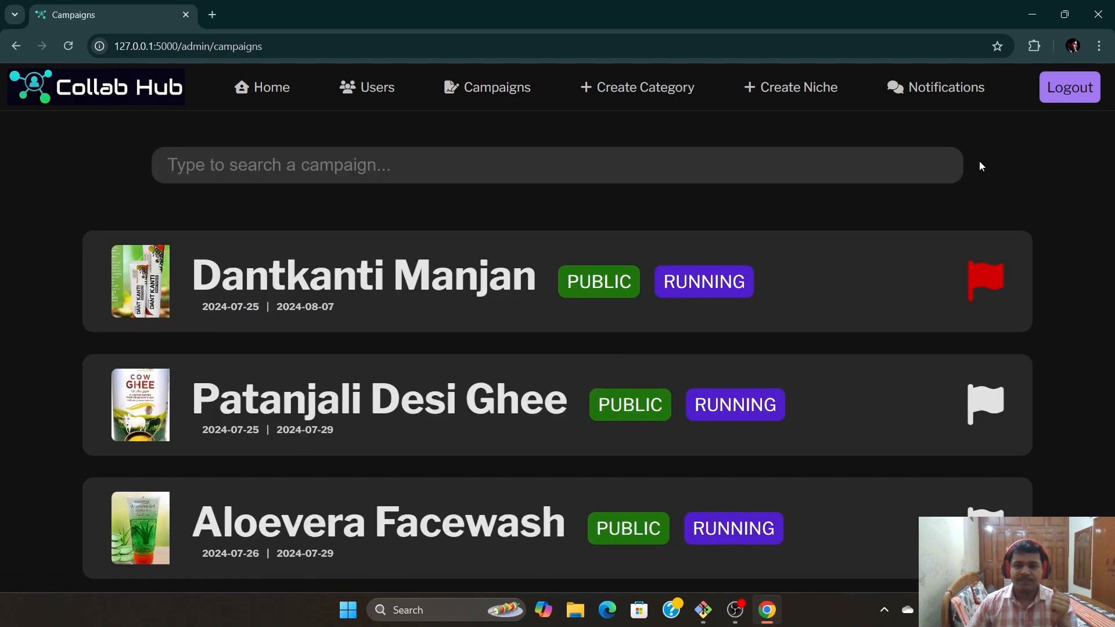
click(642, 92)
Visit the Create Niche, Create Category, Notifications, dashboard and Users pages, then log out
click(764, 98)
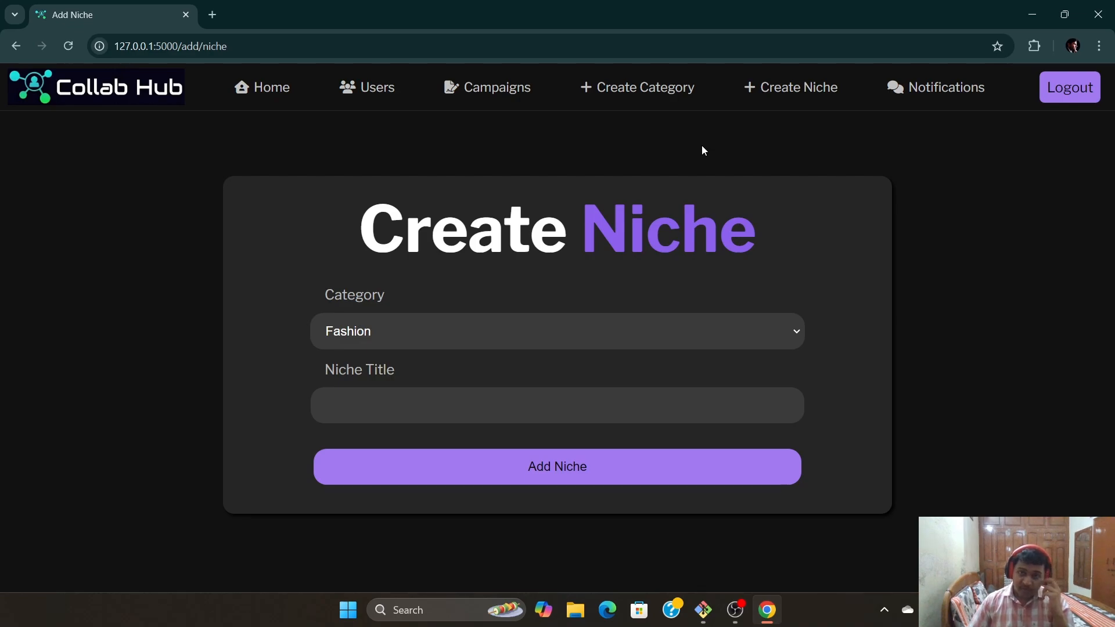
click(652, 90)
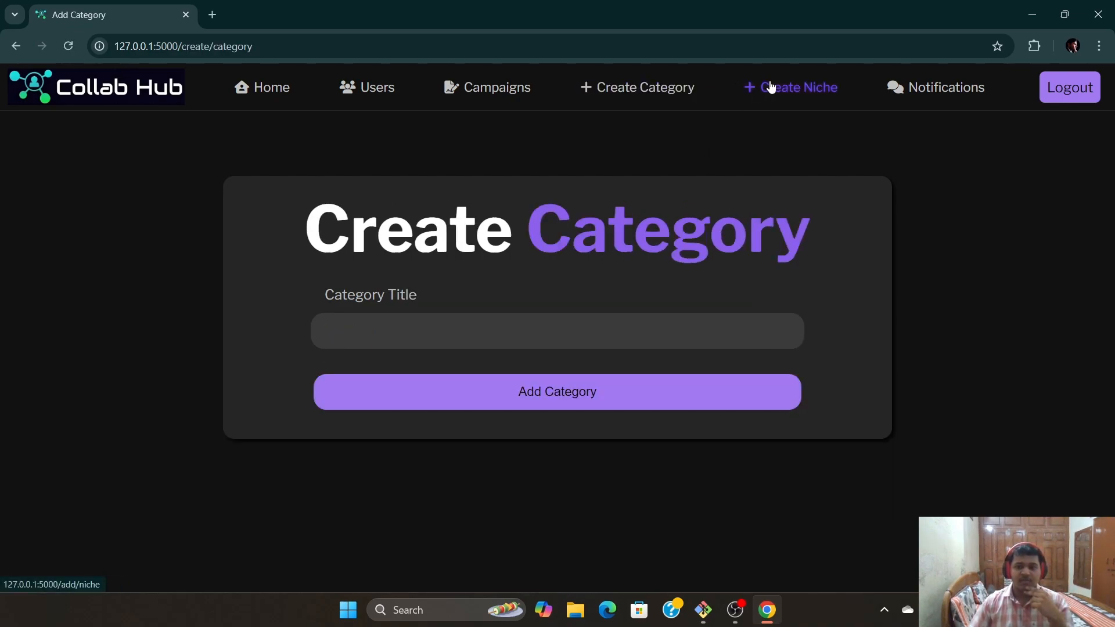
click(770, 87)
click(963, 89)
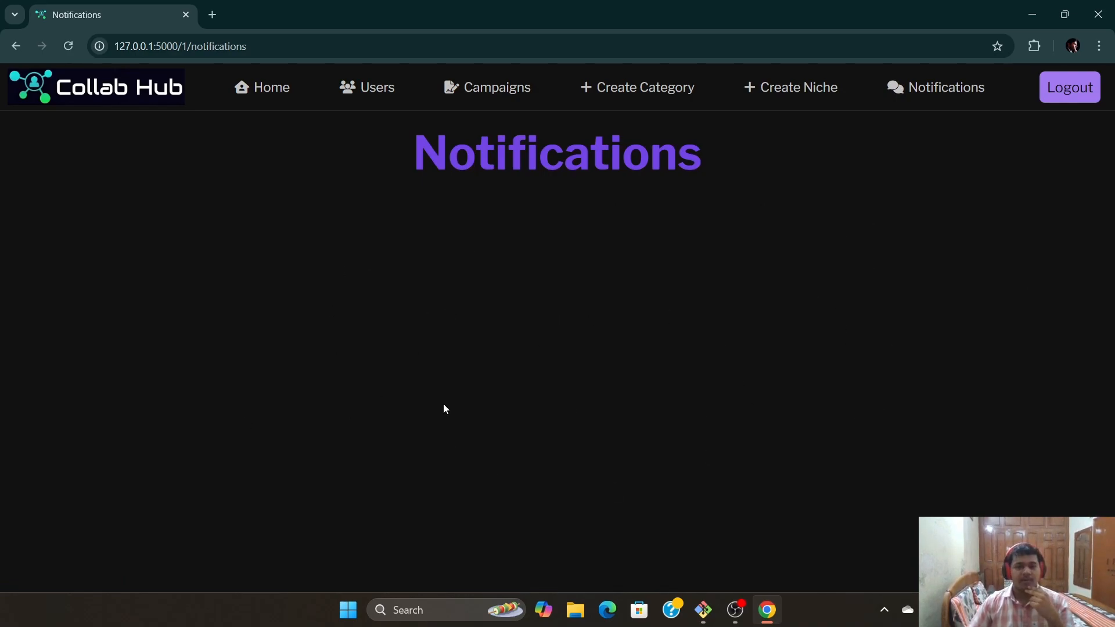
click(276, 95)
scroll(642, 351, down, 10)
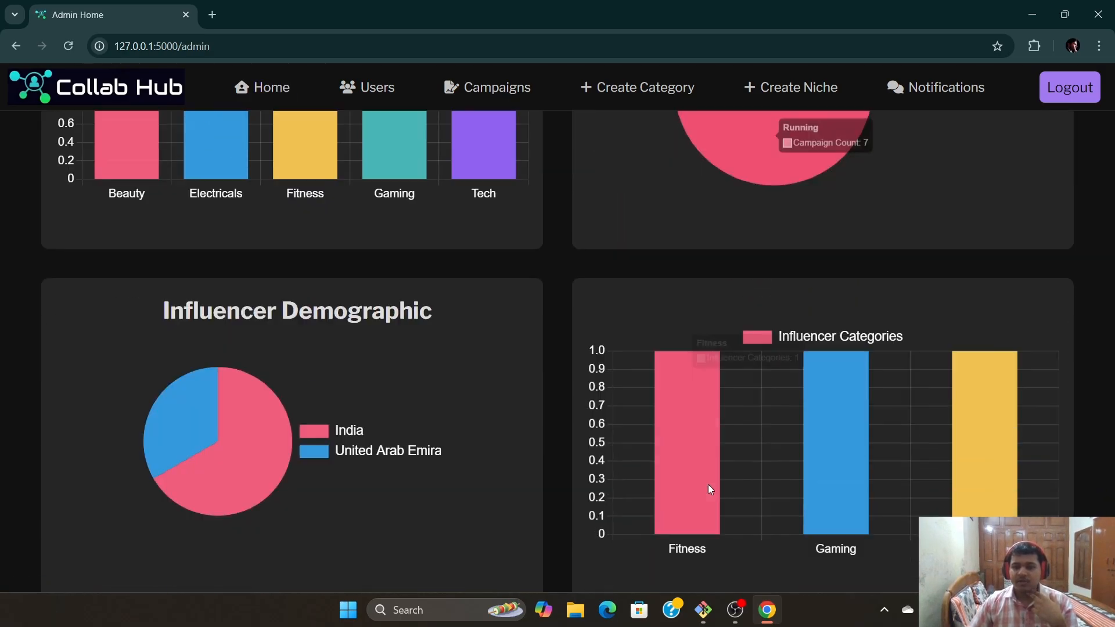
scroll(708, 489, up, 10)
click(375, 87)
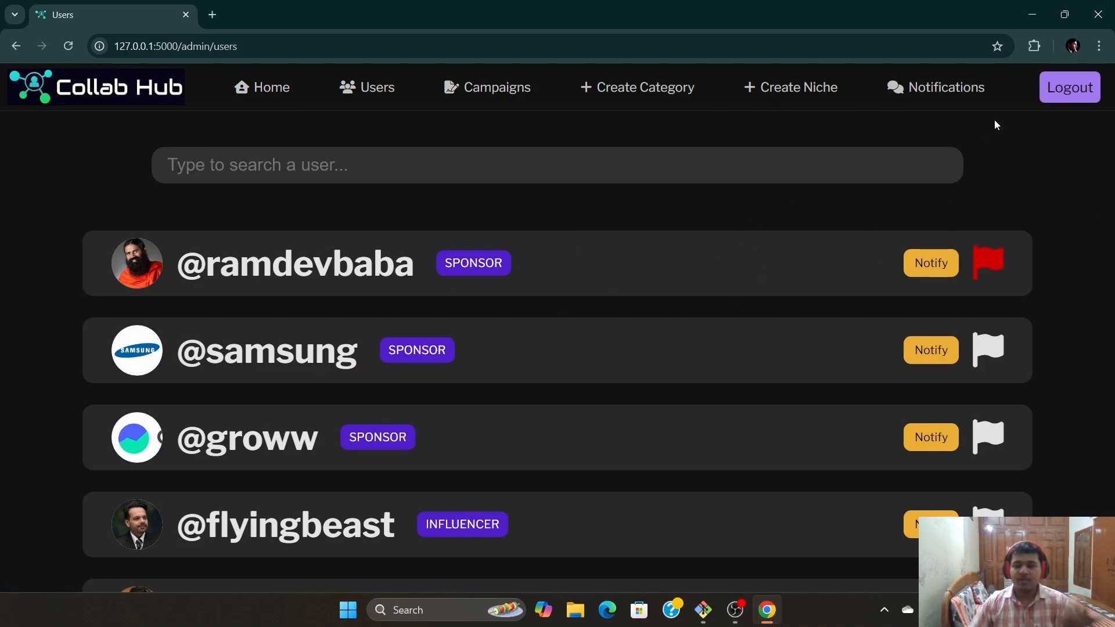
click(1070, 87)
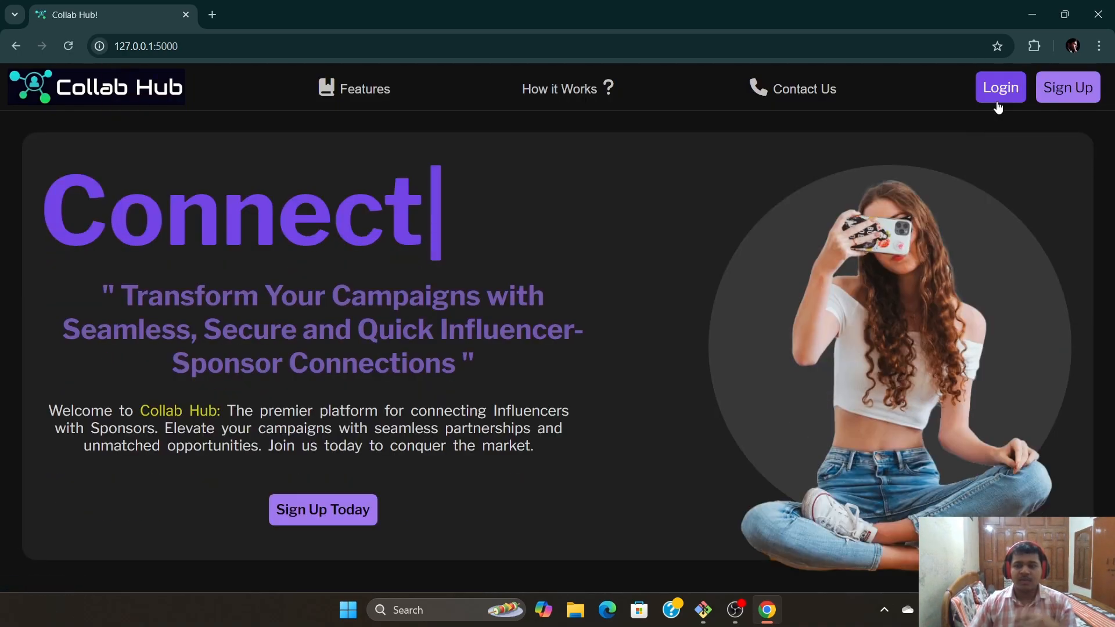
Log in to Collab Hub with the flagged sponsor's username and password
click(998, 105)
click(532, 308)
text(ram)
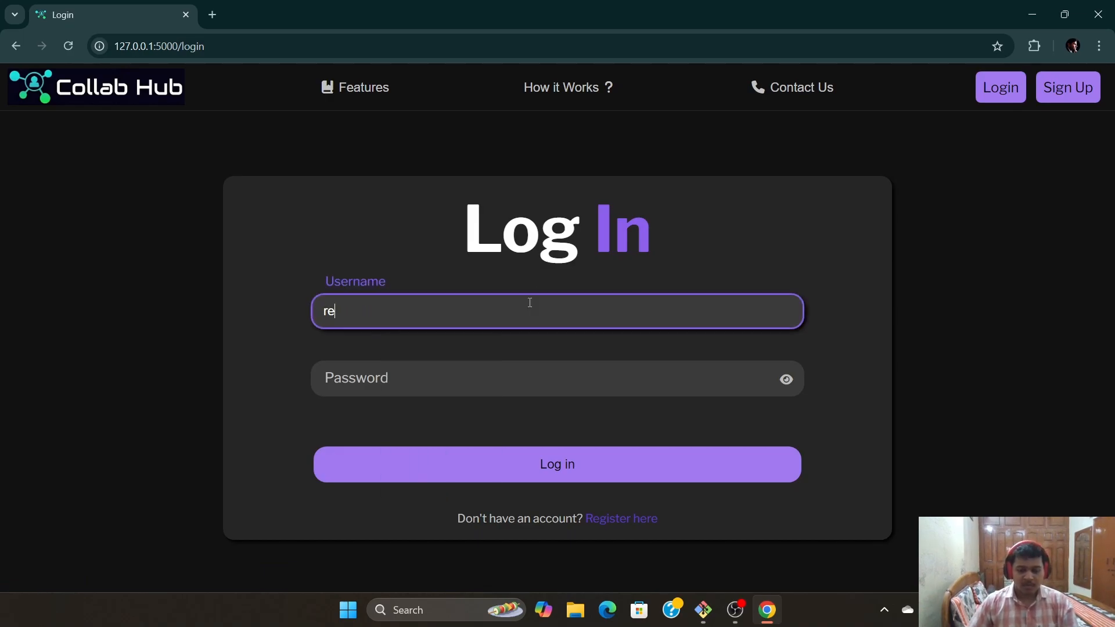
text(devbaba)
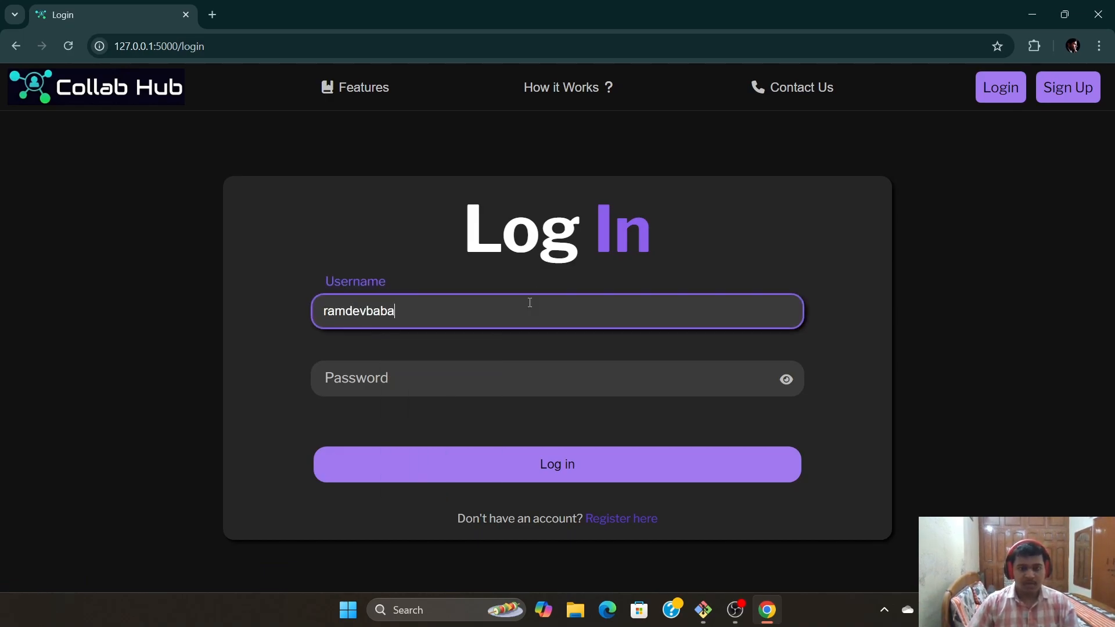
click(512, 389)
text(12)
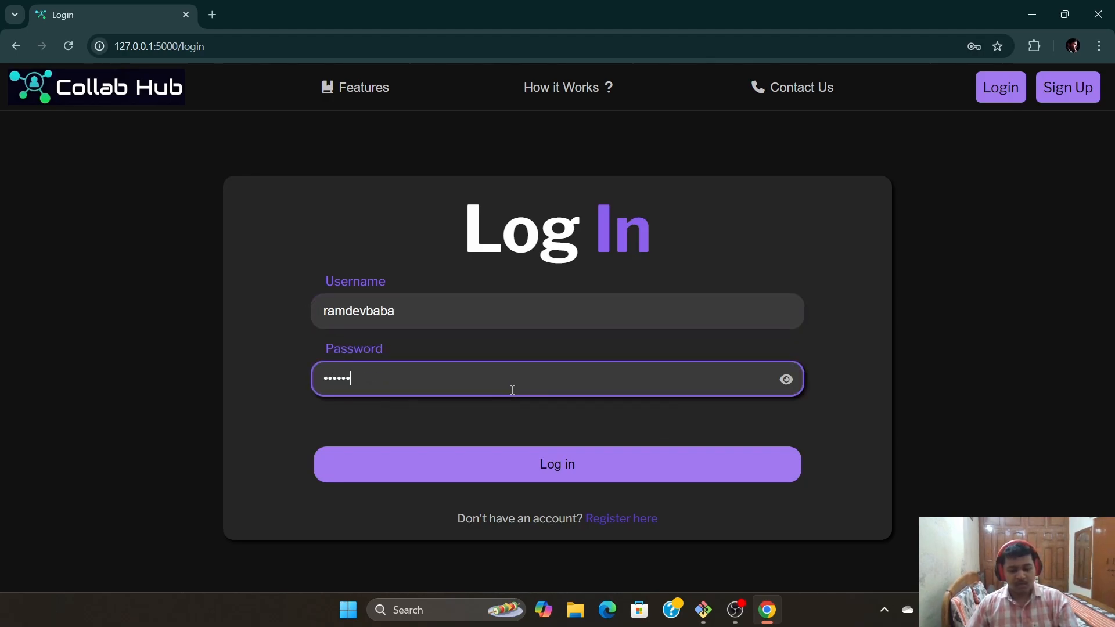
click(786, 379)
click(786, 379)
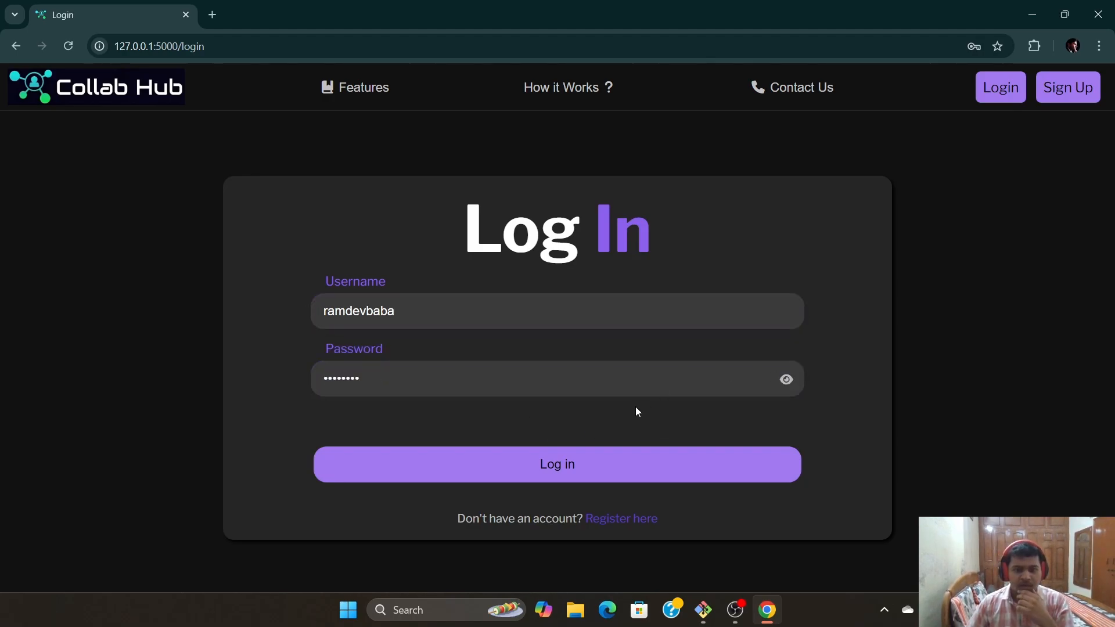
click(582, 465)
Dismiss the login success message and the flagged-account warning on the sponsor's home page
drag(141, 231, 549, 226)
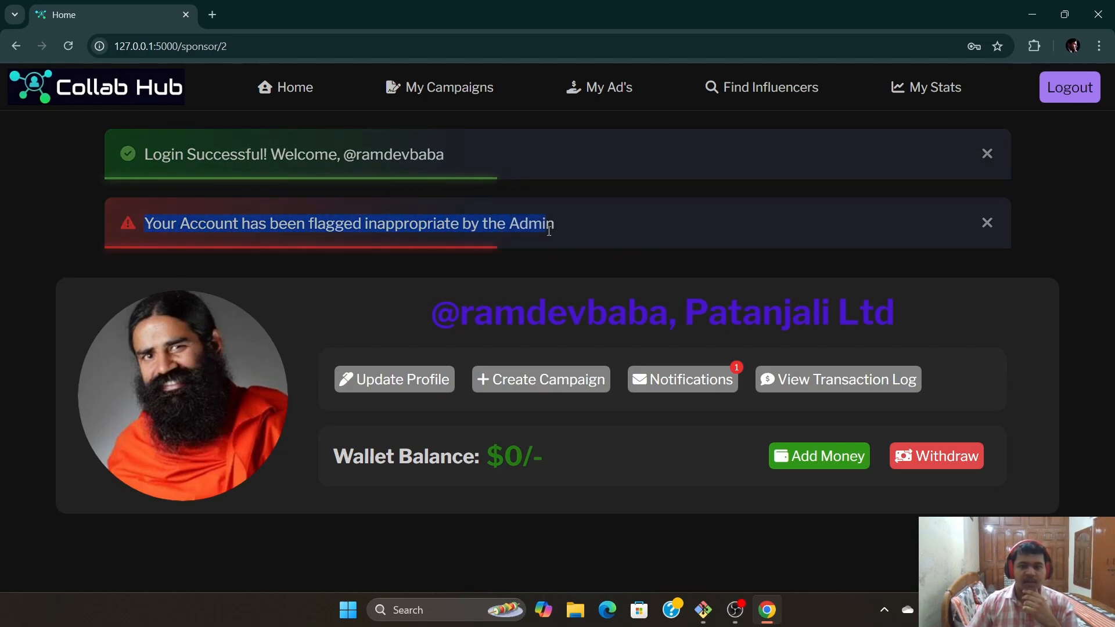
click(966, 181)
click(987, 223)
click(988, 157)
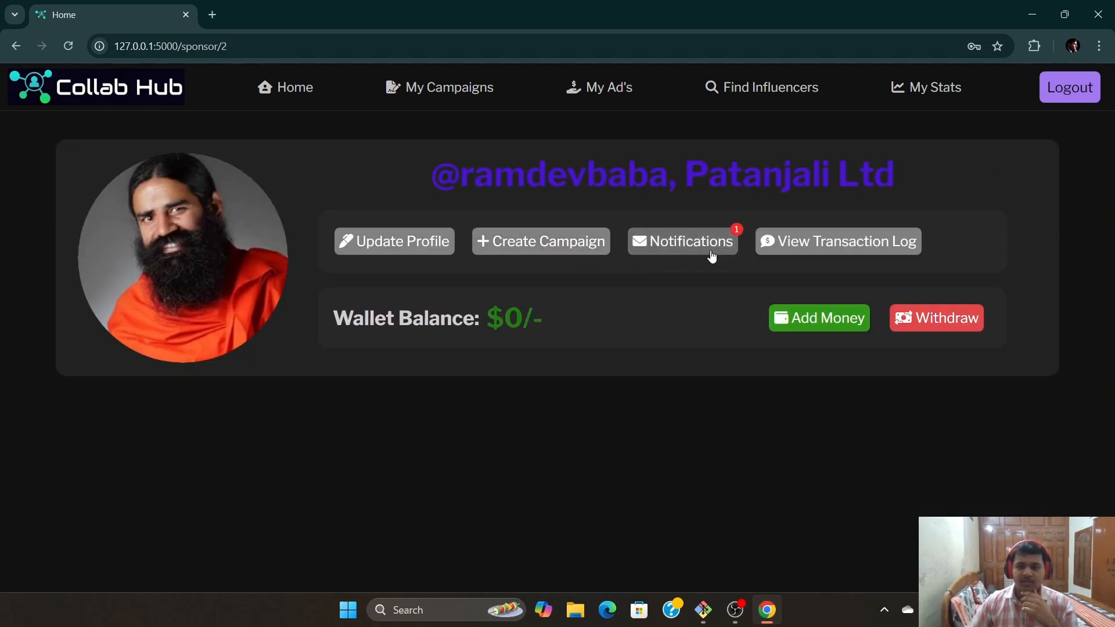
Read the admin flag messages in Notifications, then review the sponsor's flagged campaign in My Campaigns
click(712, 248)
scroll(646, 393, down, 3)
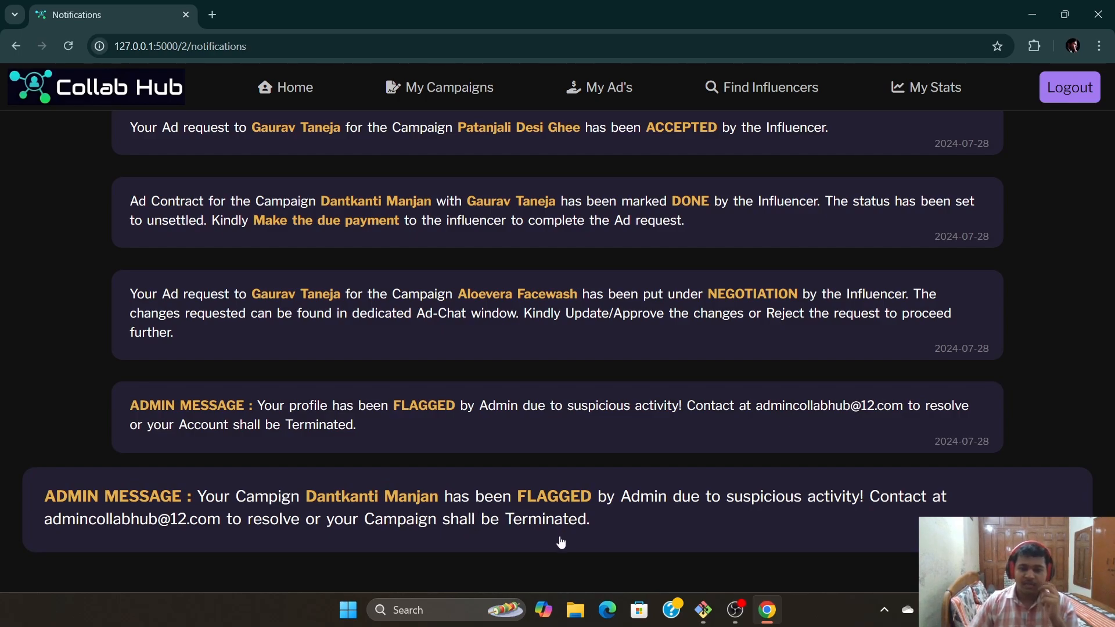
click(416, 97)
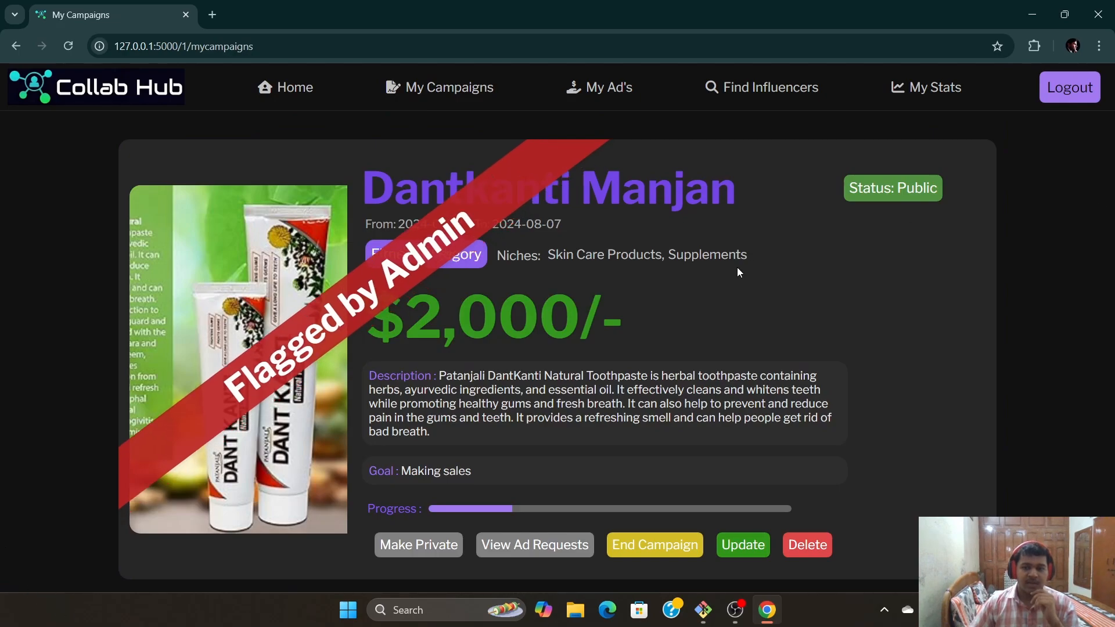
scroll(1072, 311, up, 2)
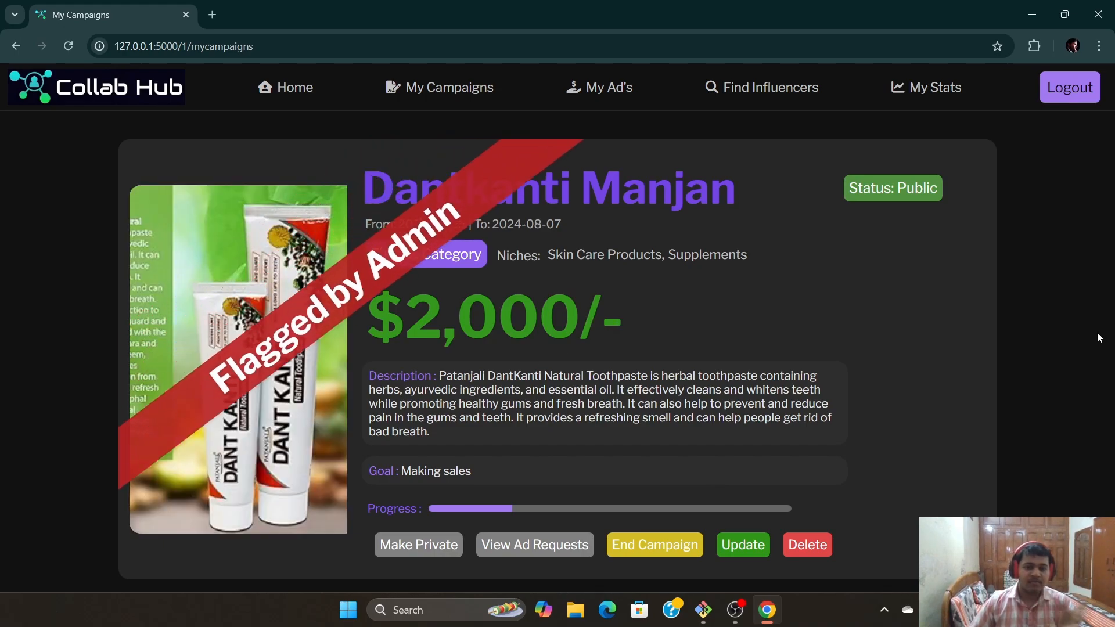
scroll(1097, 333, down, 10)
scroll(943, 278, down, 4)
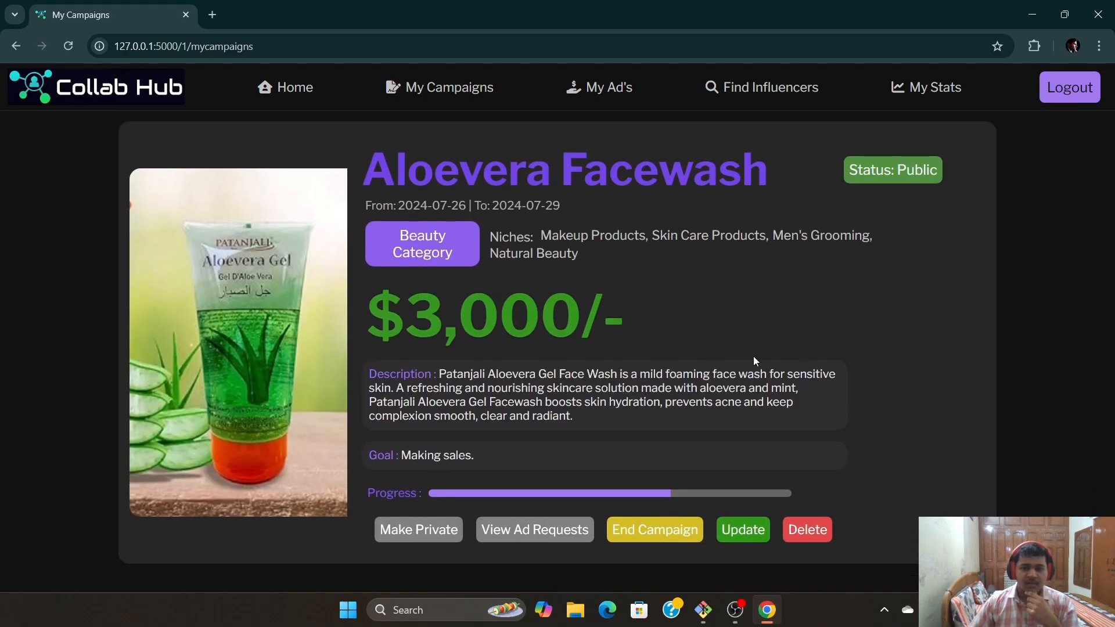
scroll(944, 278, up, 15)
Return to the sponsor's home page and log out to the public landing page
click(285, 87)
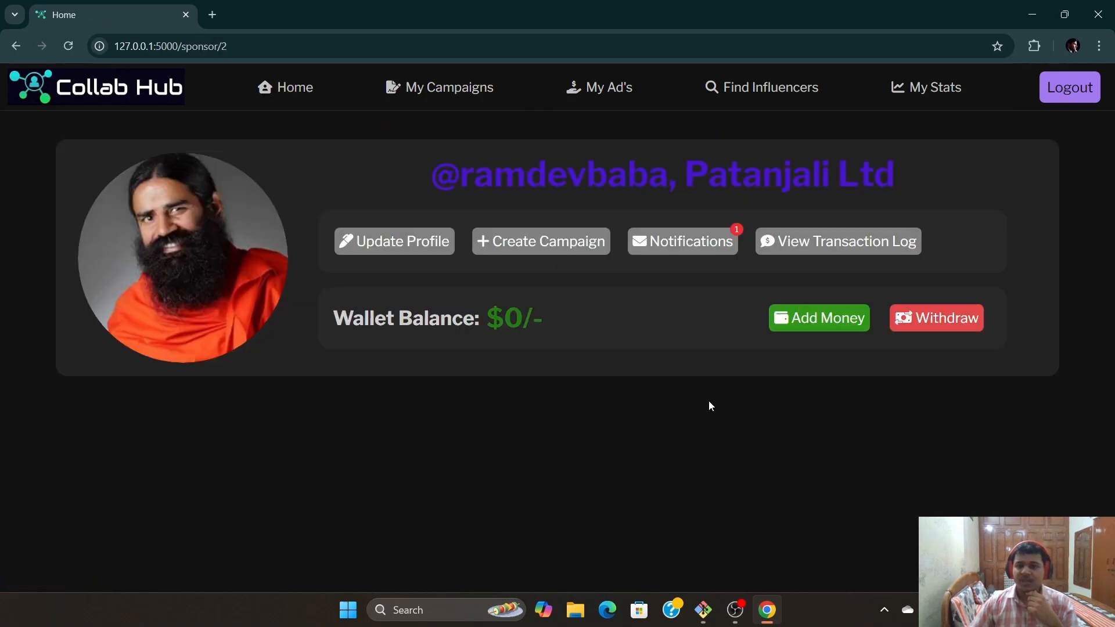
click(1068, 87)
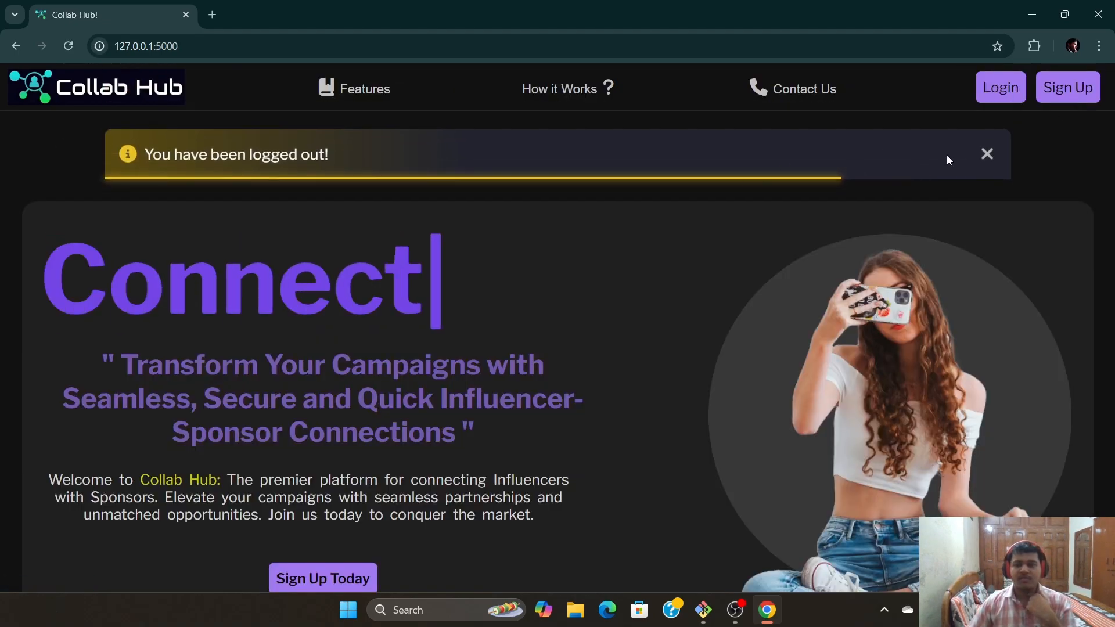
scroll(711, 297, down, 10)
scroll(711, 297, up, 10)
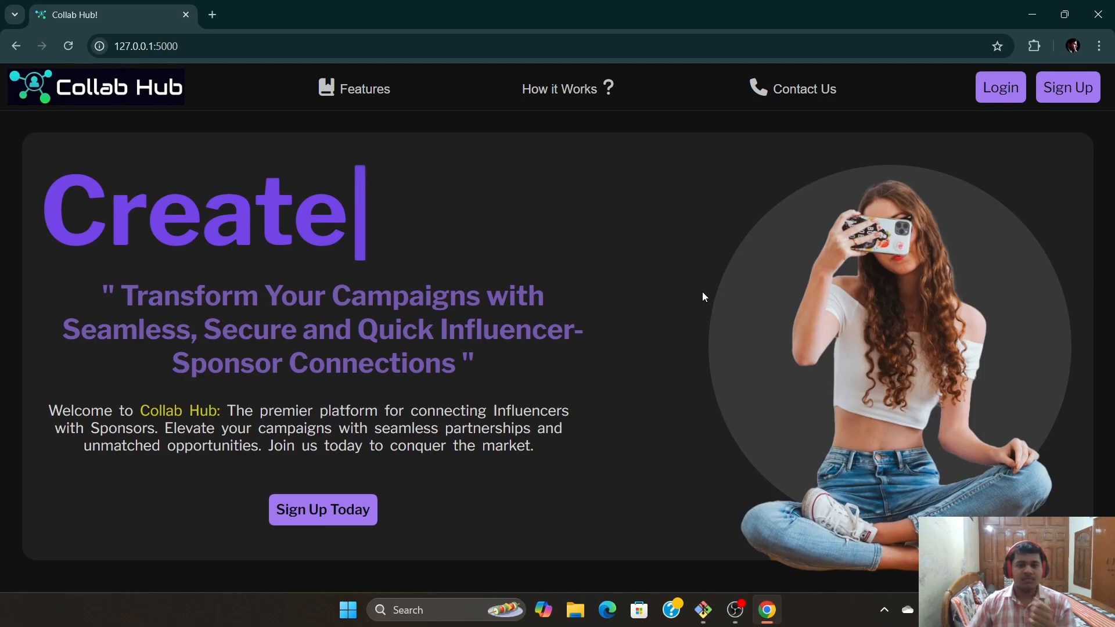